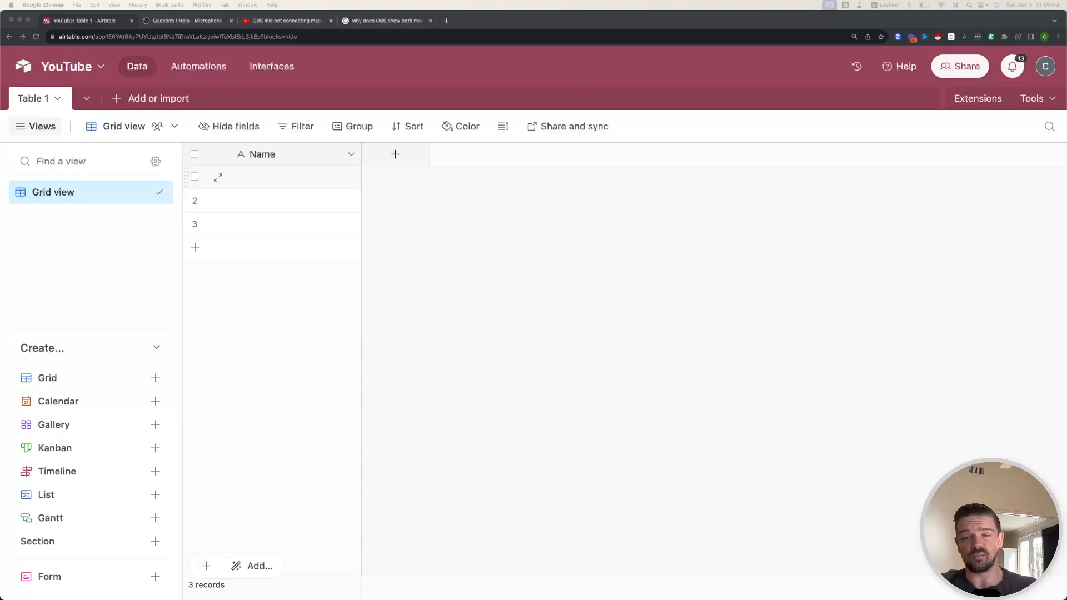
# - Rename Table 1 as Channels
pyautogui.click(423, 391)
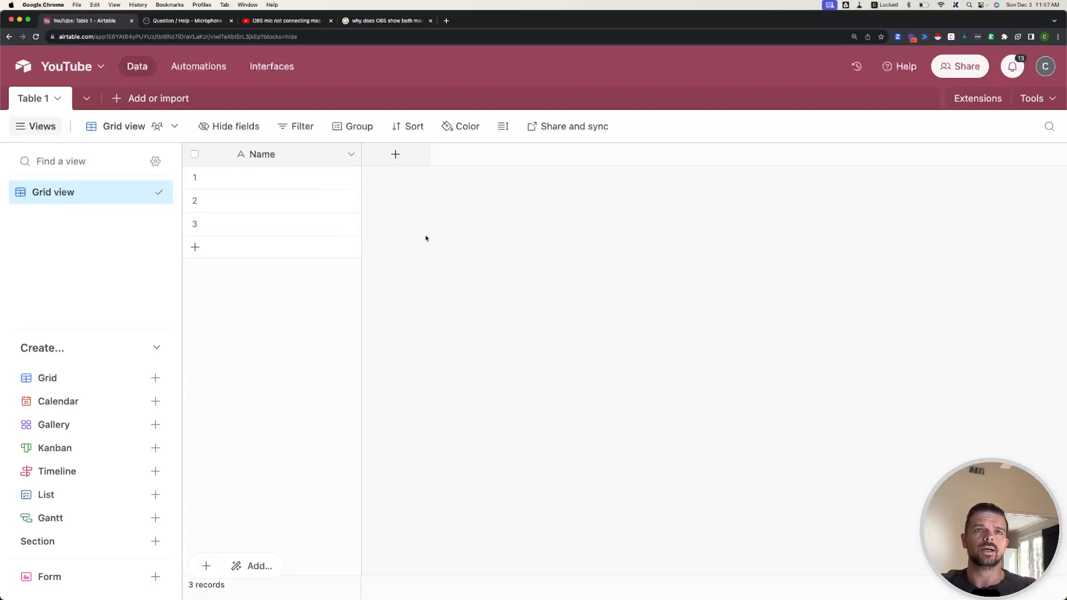
pyautogui.doubleClick(46, 99)
pyautogui.write('Channels')
pyautogui.press('Return')
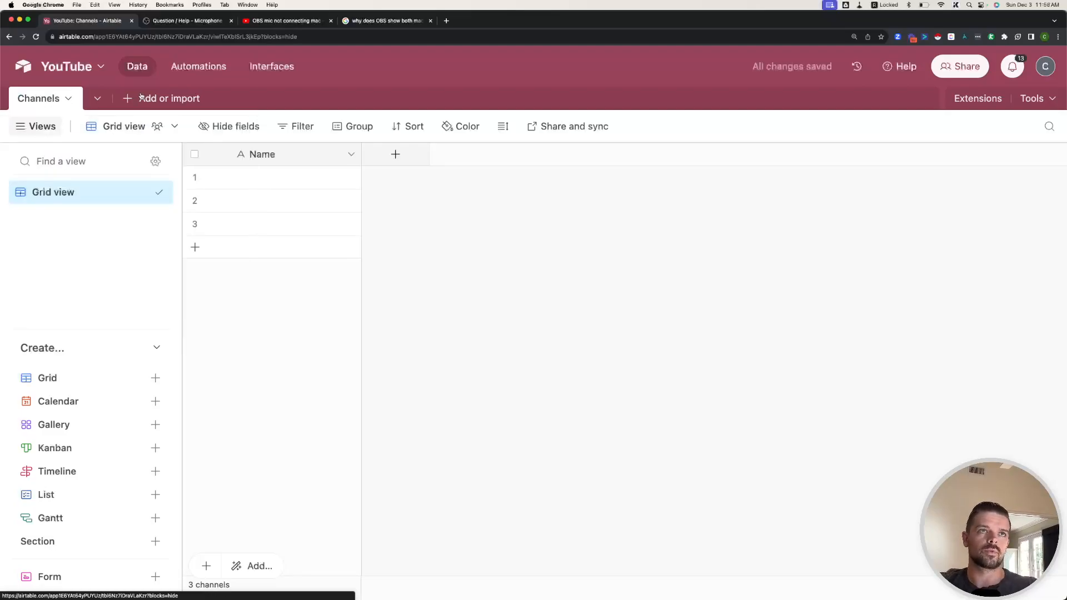
# - Create a blank table named Topics in the YouTube base
pyautogui.click(147, 98)
pyautogui.click(185, 138)
pyautogui.write('Topics')
pyautogui.press('Return')
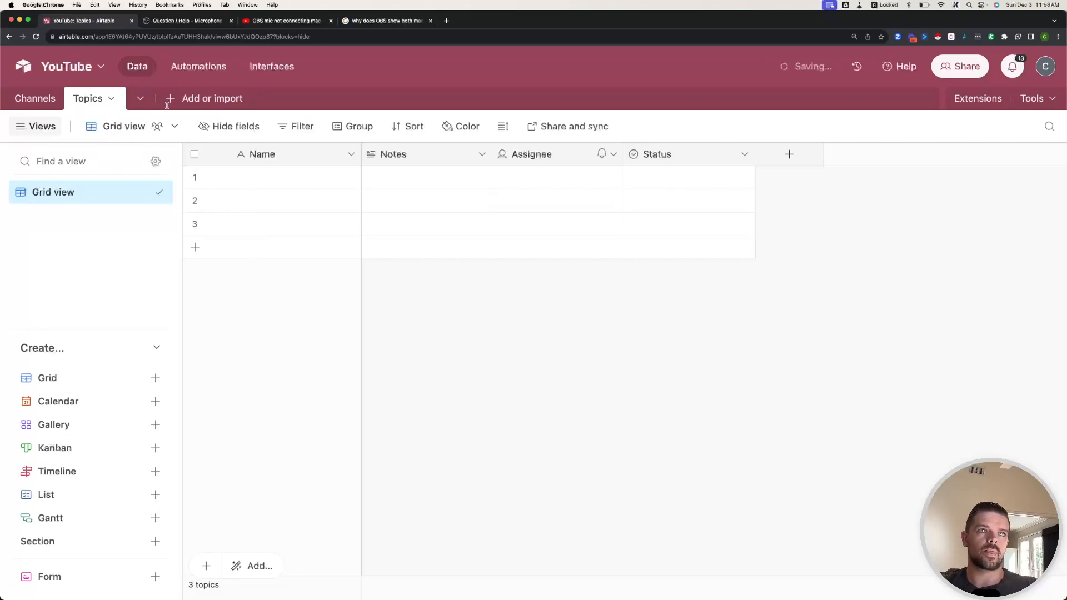
# - Create a blank table named Playlists following the Topics table
pyautogui.click(199, 100)
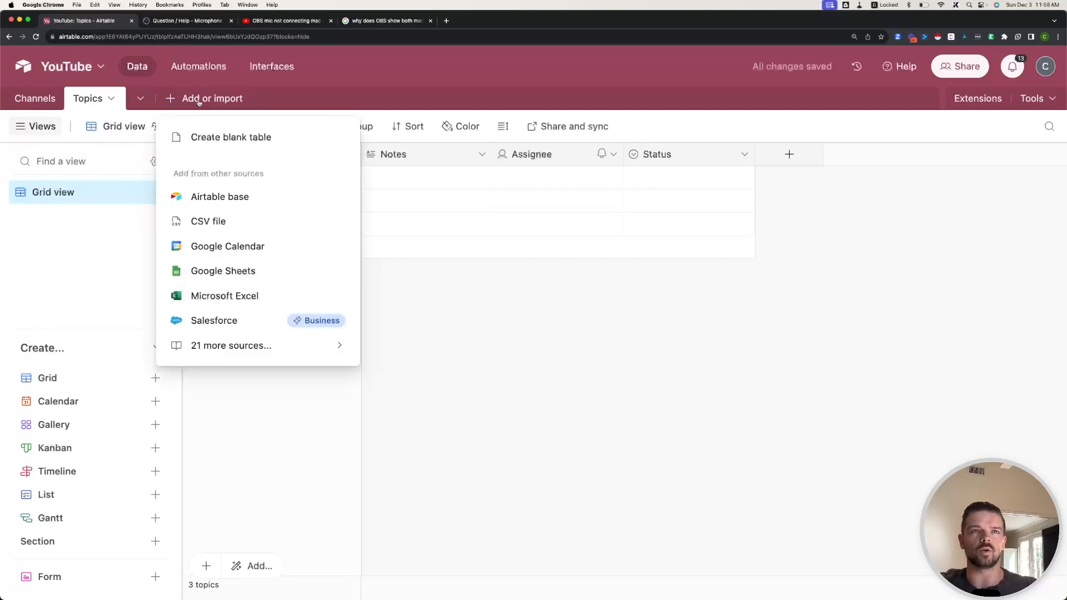
pyautogui.click(250, 137)
pyautogui.write('Playlists')
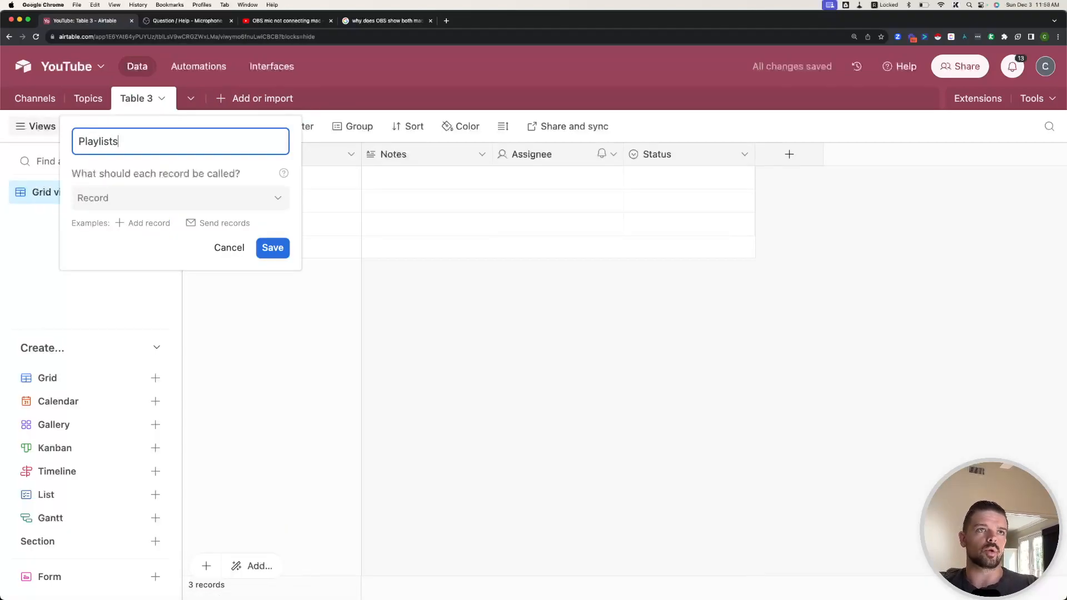
pyautogui.press('Return')
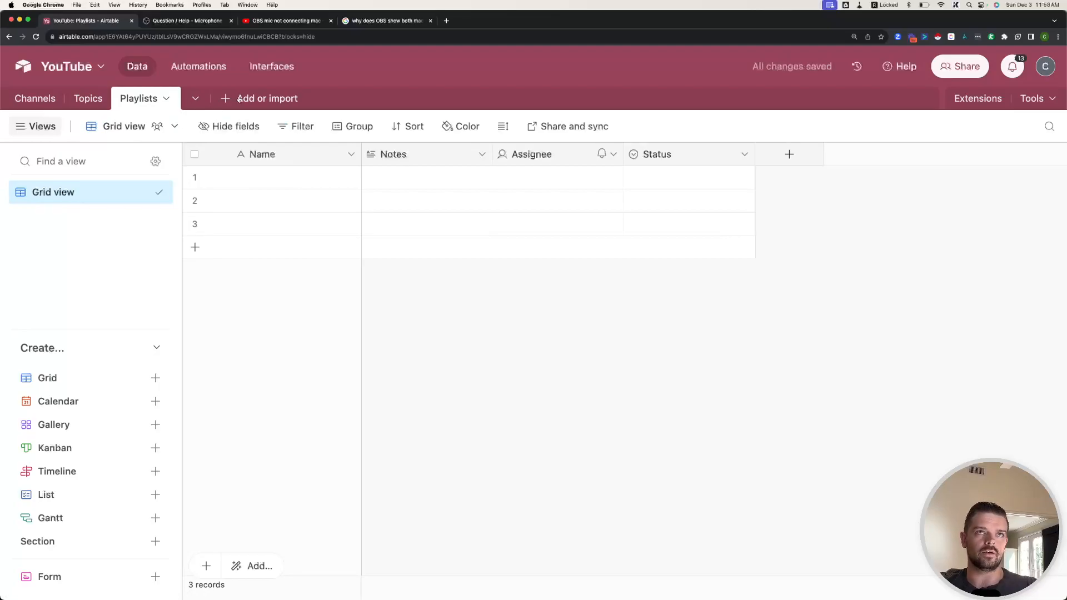
# - Create a blank table named Videos following the Playlists table
pyautogui.click(249, 99)
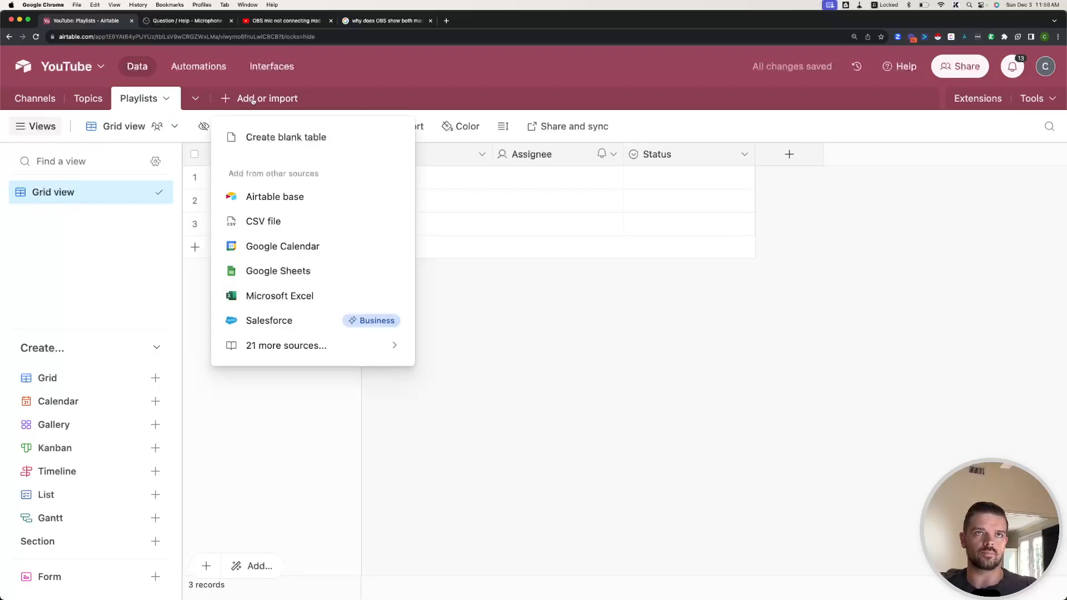
pyautogui.click(315, 139)
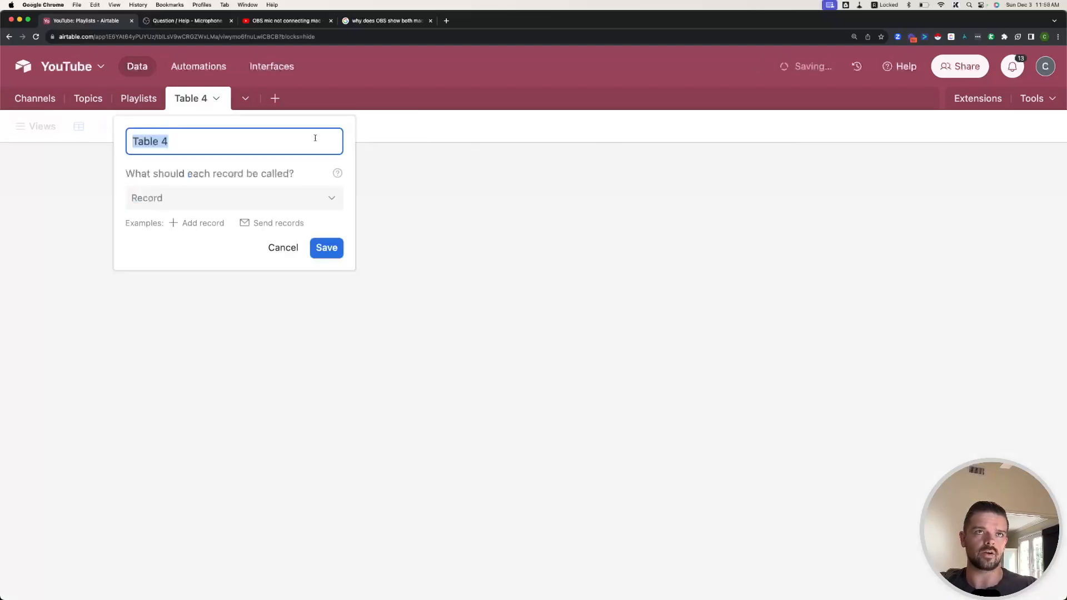
pyautogui.write('Videos')
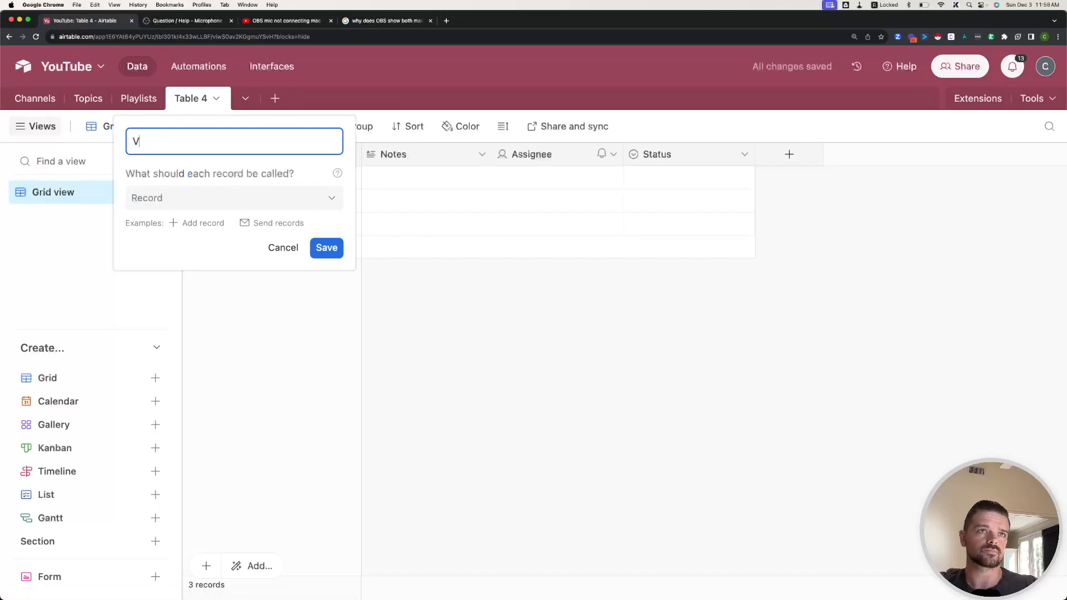
pyautogui.press('Return')
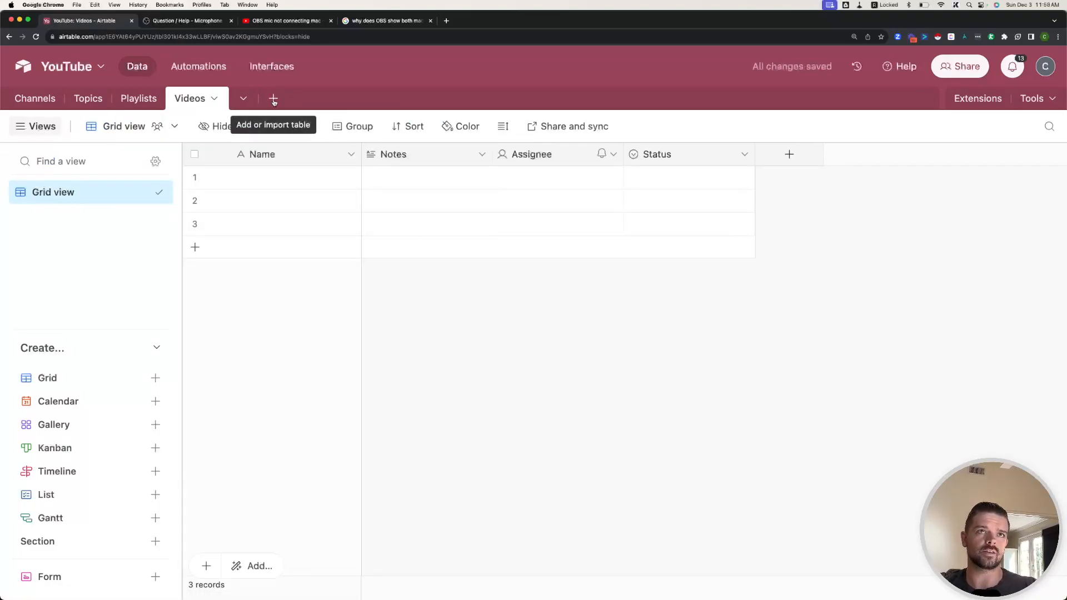
# - Create a blank table named Lead Magnets following the Videos table
pyautogui.click(274, 98)
pyautogui.click(372, 141)
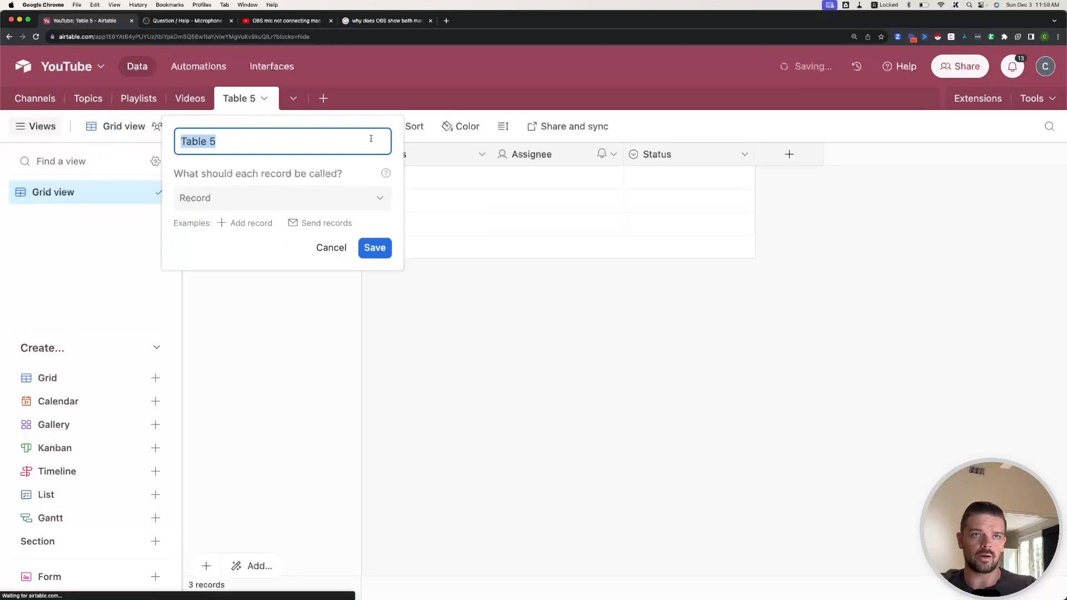
pyautogui.write('LeadMag')
pyautogui.press('BackSpace')
pyautogui.press('BackSpace')
pyautogui.press('BackSpace')
pyautogui.write('Amg')
pyautogui.press('BackSpace')
pyautogui.press('BackSpace')
pyautogui.press('BackSpace')
pyautogui.write('Magnets')
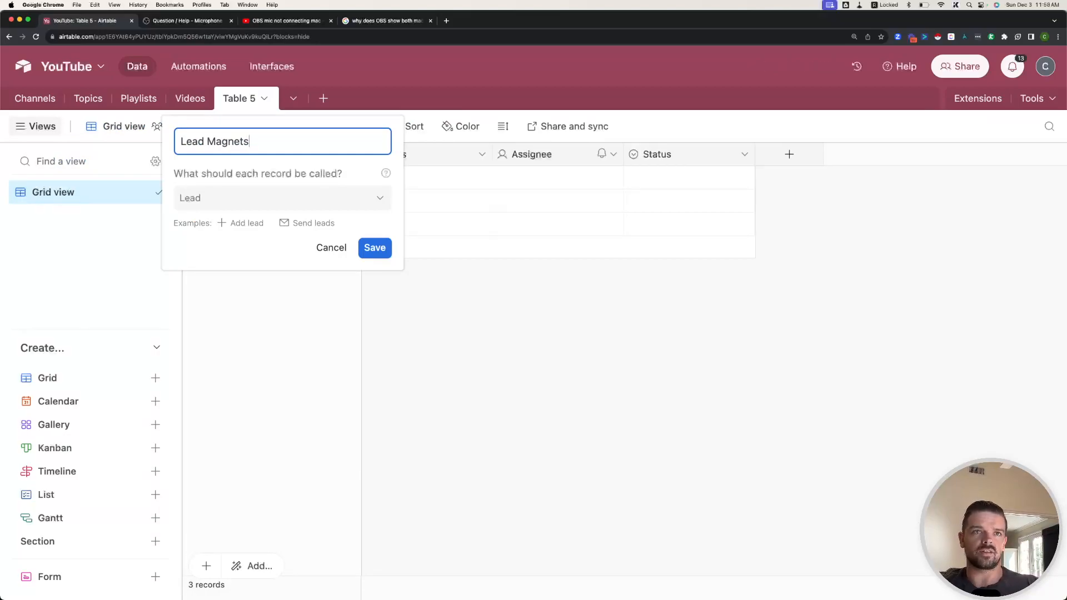
pyautogui.press('Return')
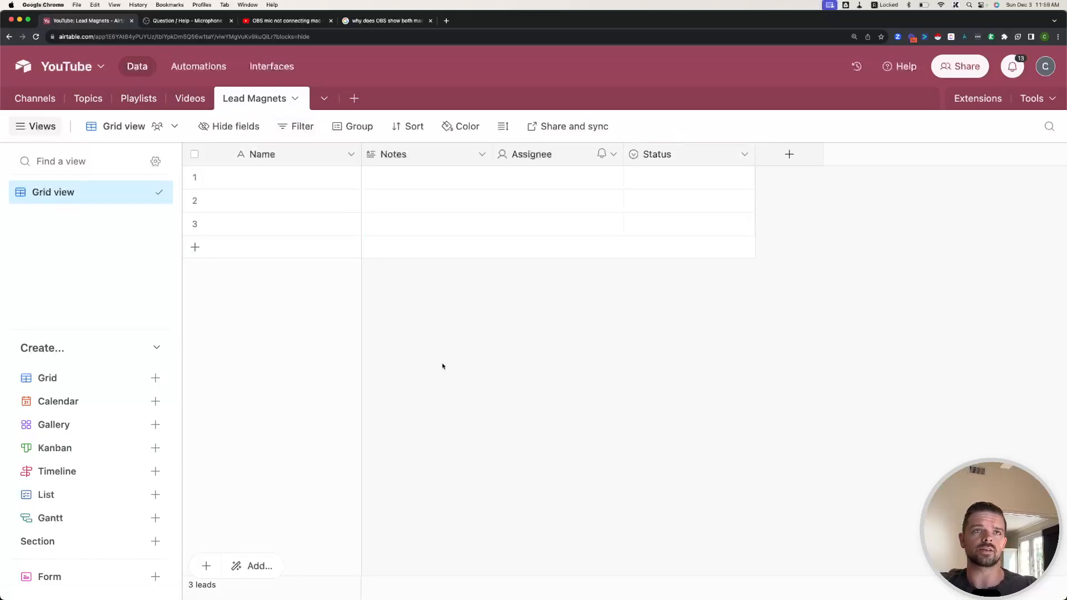
# - Rename the primary field of the Channels table to Channel Name
pyautogui.click(35, 99)
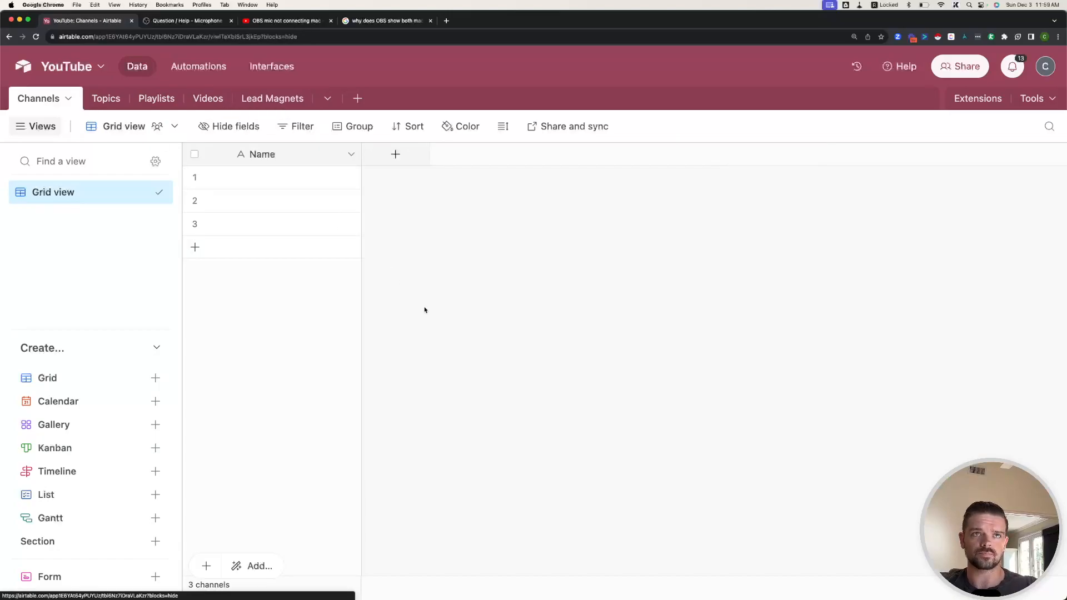
pyautogui.click(290, 182)
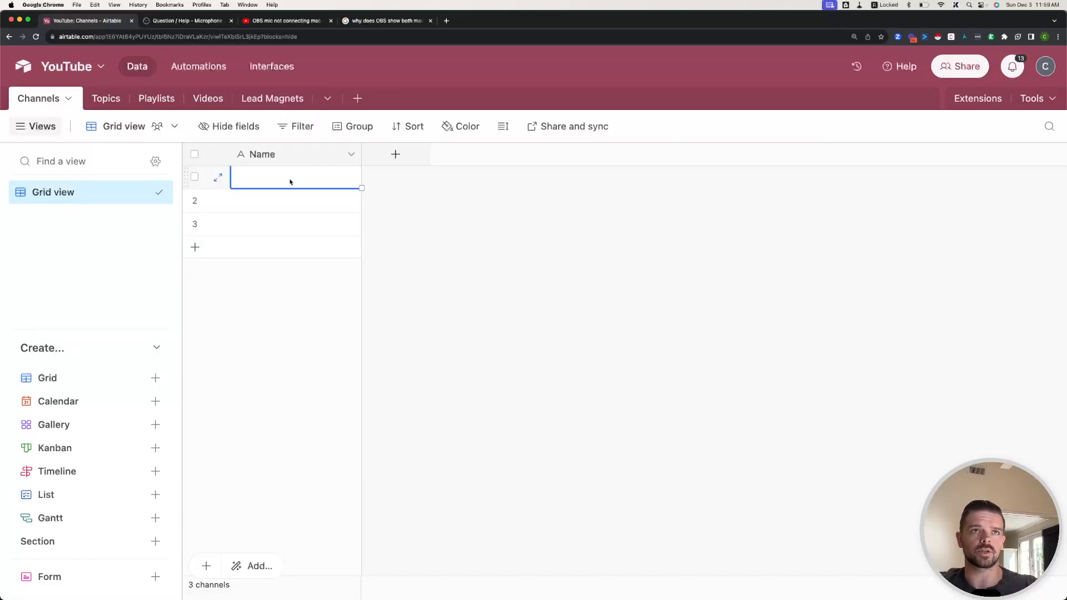
pyautogui.doubleClick(296, 157)
pyautogui.write('ChannelNam')
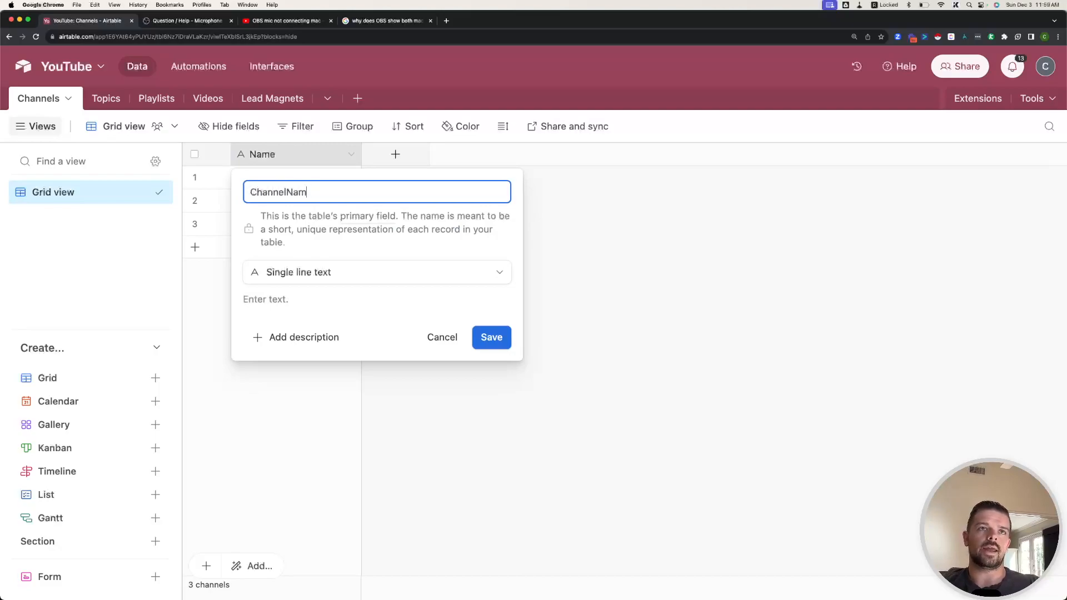
pyautogui.write('Name')
pyautogui.press('Return')
# - Enter the channel owner's full name as the Channel Name of the first record
pyautogui.click(297, 182)
pyautogui.write('Chris Fry')
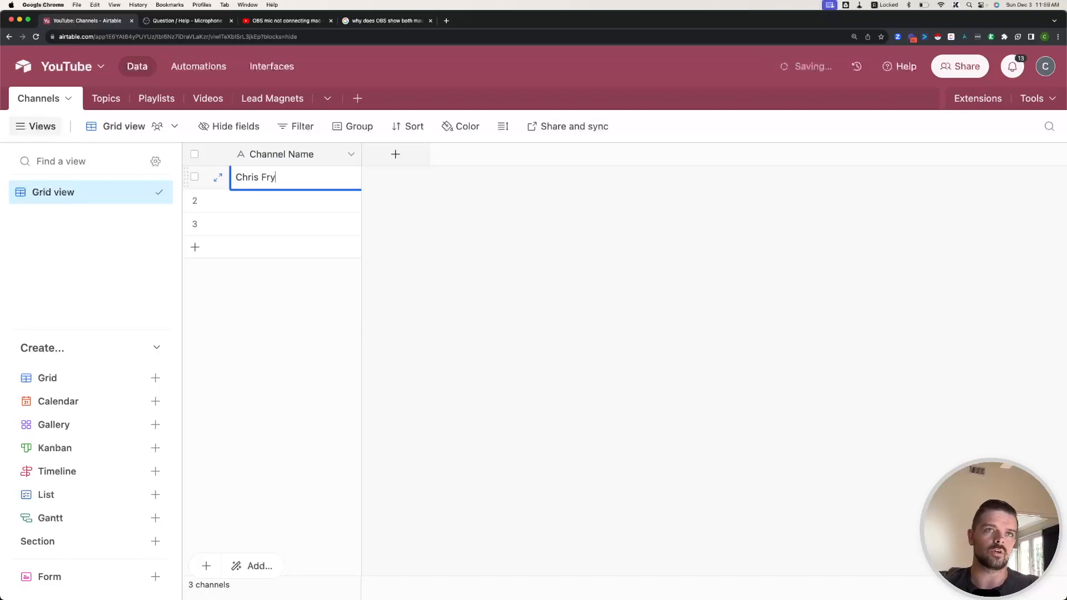
pyautogui.click(426, 204)
# - Add a single line text field named YouTube Channel Slug to the Channels table and widen its column to show the full name
pyautogui.click(403, 160)
pyautogui.write('YouTube Channel Slug')
pyautogui.press('Return')
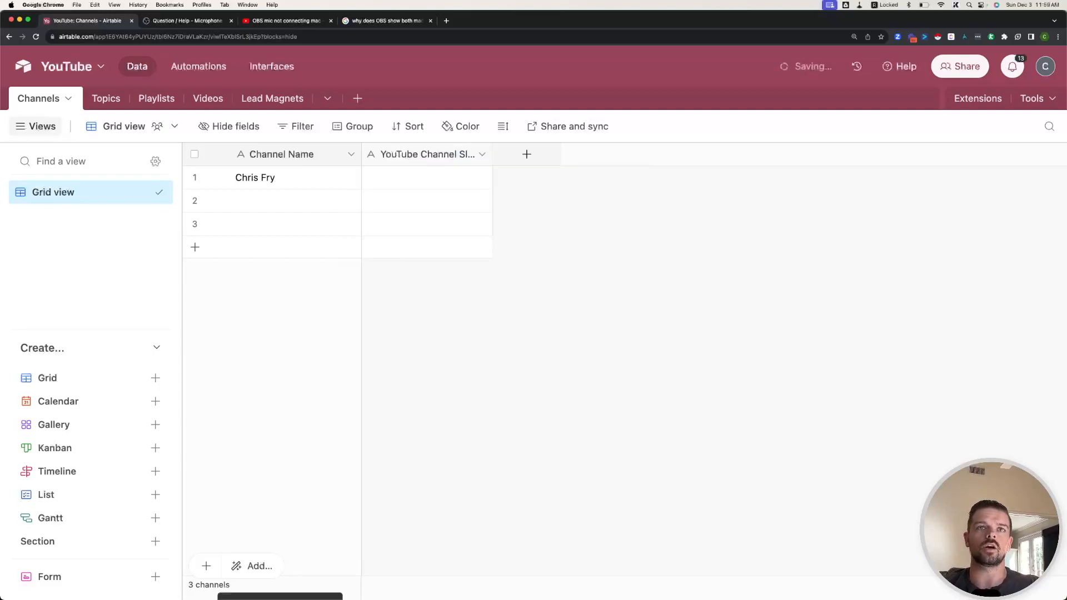
pyautogui.moveTo(488, 154); pyautogui.dragTo(559, 152)
# - Enter the channel's handle as the YouTube Channel Slug of the first record
pyautogui.click(488, 173)
pyautogui.write('chrisfry_ai')
pyautogui.click(573, 182)
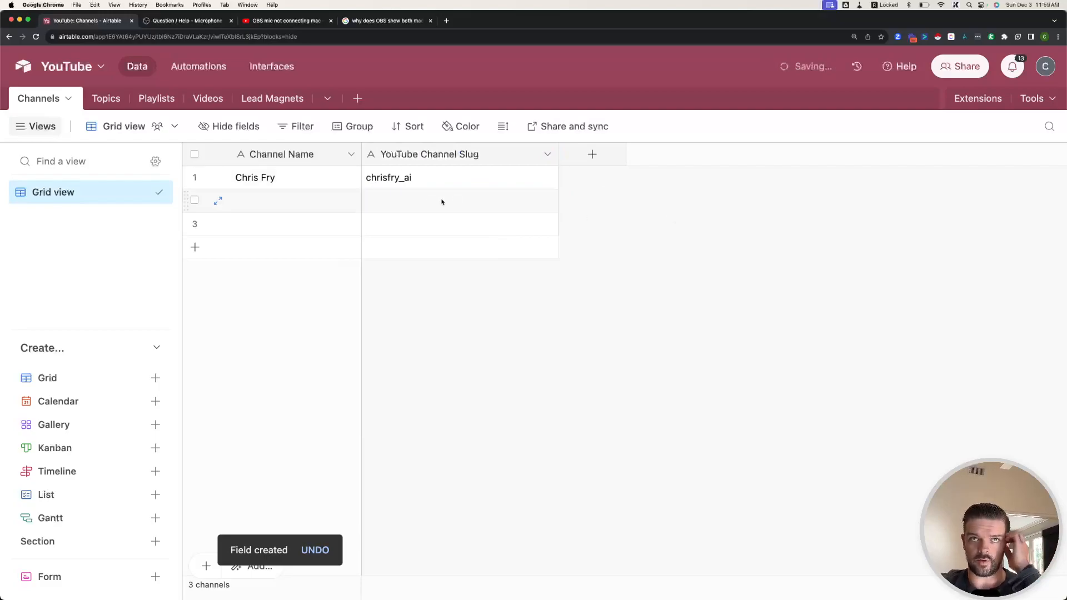
# - Add a single line text field named YouTube Channel Link to the Channels table and fit its column width to the name
pyautogui.click(591, 154)
pyautogui.write('YouTubve Ch')
pyautogui.press('BackSpace')
pyautogui.press('BackSpace')
pyautogui.press('BackSpace')
pyautogui.press('BackSpace')
pyautogui.write('e Channel Lin')
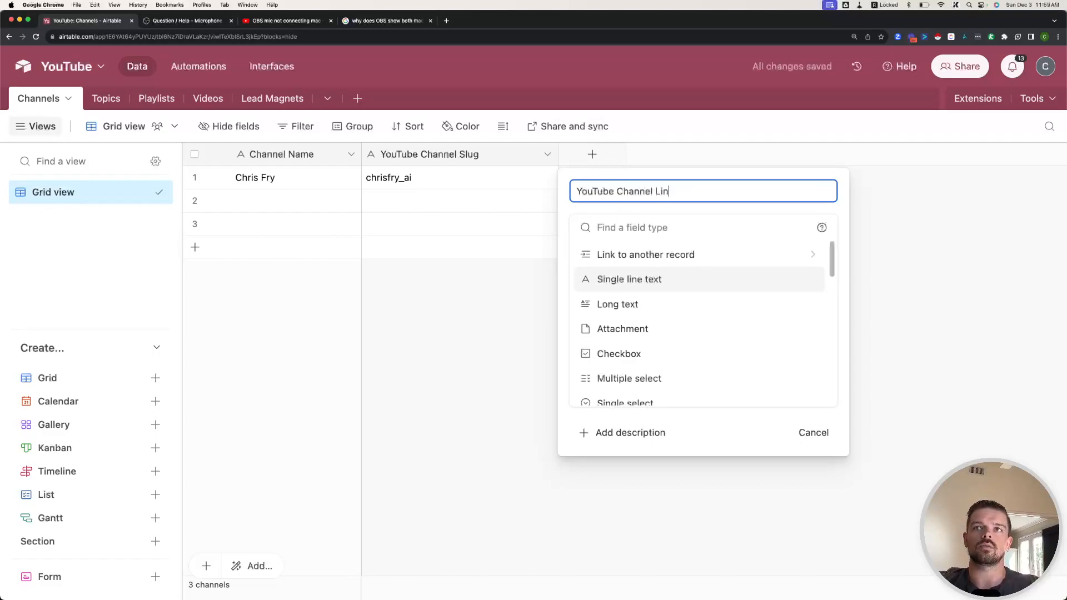
pyautogui.write('k')
pyautogui.press('Return')
pyautogui.moveTo(744, 155); pyautogui.dragTo(701, 156)
# - Add a single line text field named YouTube API Key to the Channels table
pyautogui.click(735, 154)
pyautogui.write('YouTUbve ')
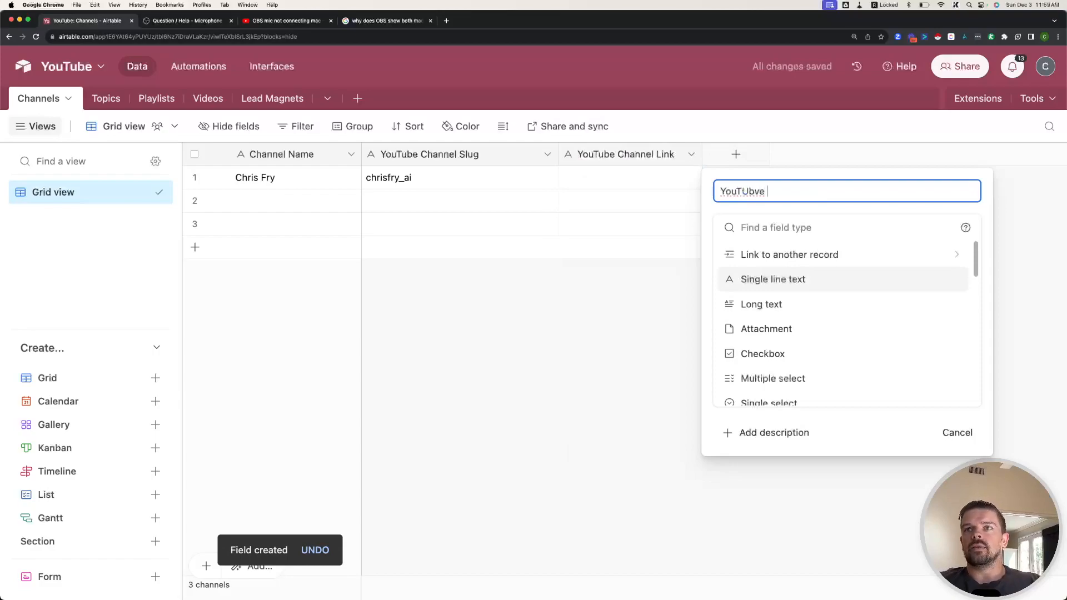
pyautogui.write('API Key')
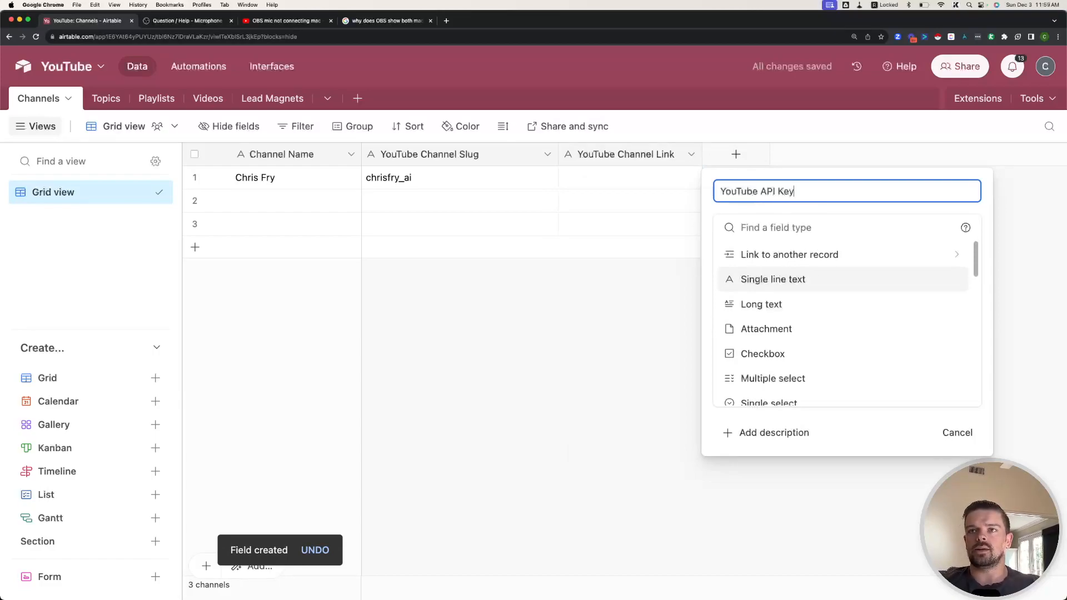
pyautogui.click(758, 278)
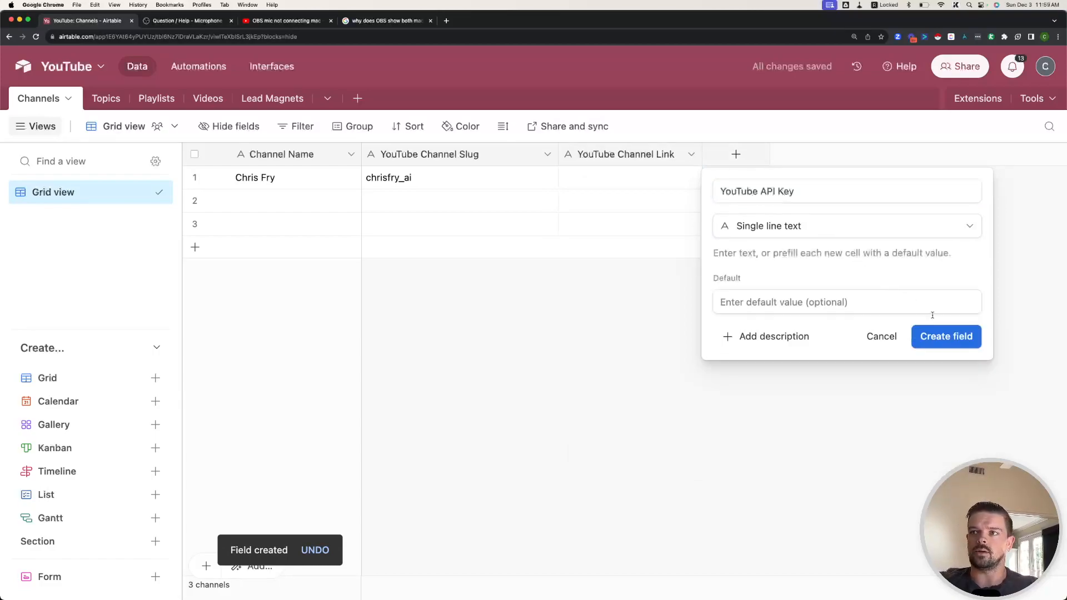
pyautogui.click(950, 343)
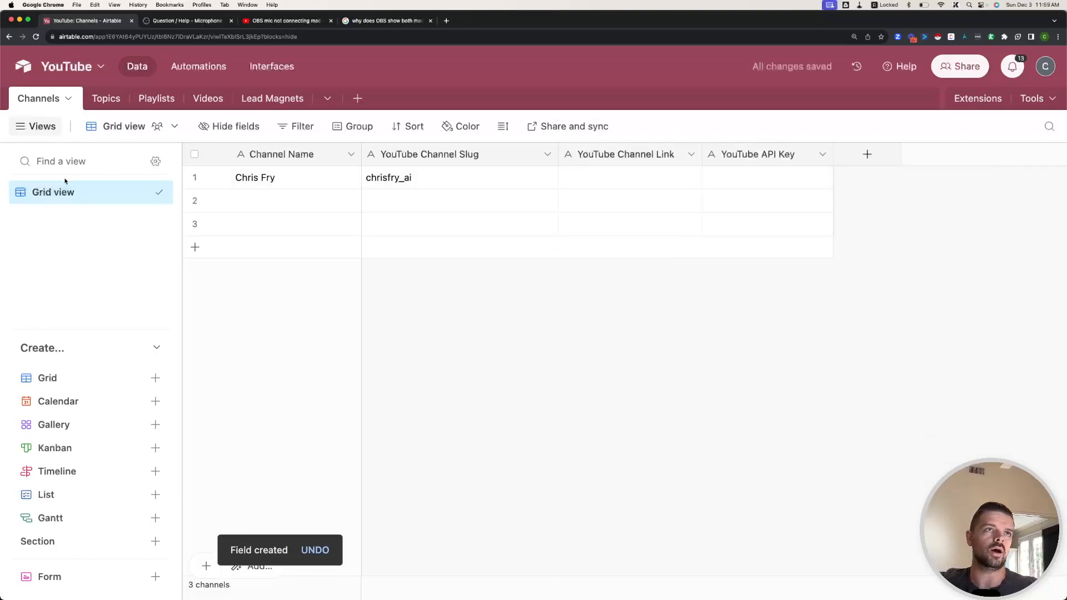
# - Rename the primary field of the Topics table to Topic Name
pyautogui.click(105, 98)
pyautogui.click(269, 159)
pyautogui.doubleClick(272, 161)
pyautogui.write('Topic Name')
pyautogui.press('Return')
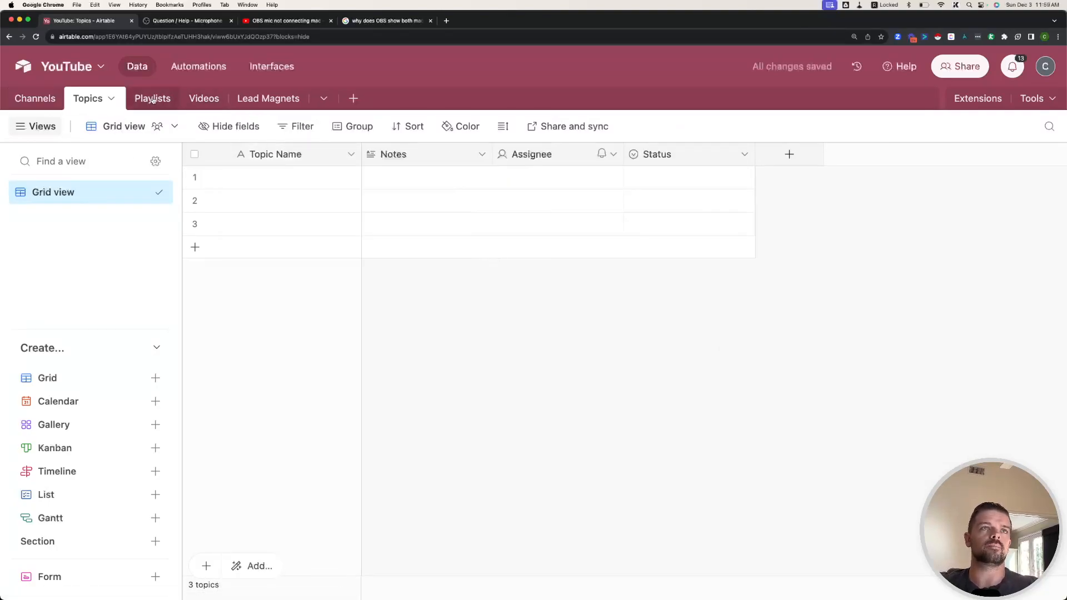
# - Hide the Notes, Assignee and Status fields in the Topics grid view
pyautogui.rightClick(429, 155)
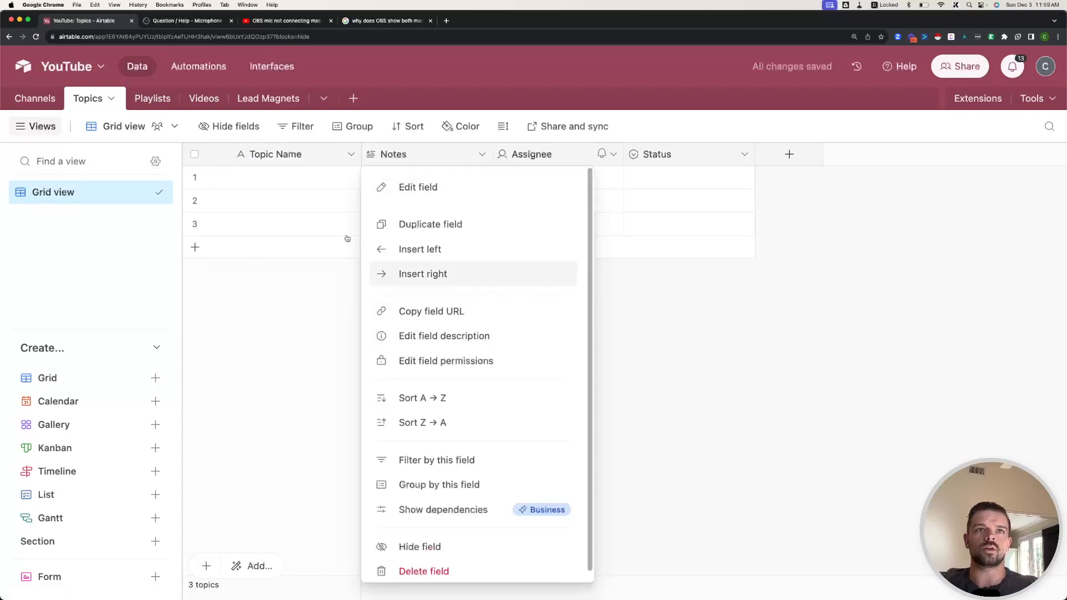
pyautogui.click(244, 127)
pyautogui.click(255, 256)
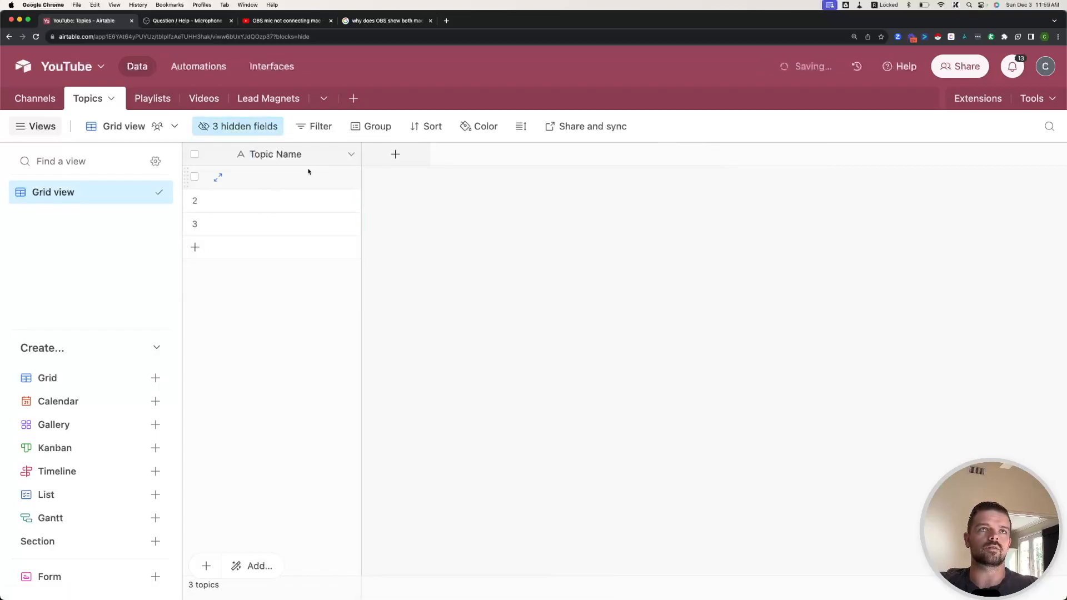
# - Hide the Notes, Assignee and Status fields in the Playlists grid view
pyautogui.click(159, 107)
pyautogui.click(233, 127)
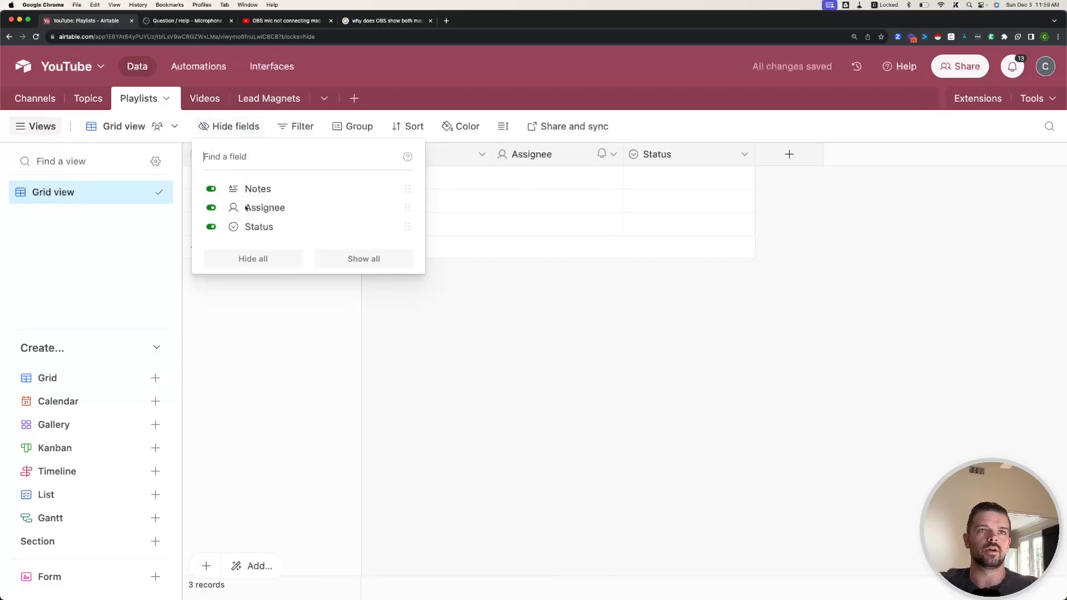
pyautogui.click(254, 269)
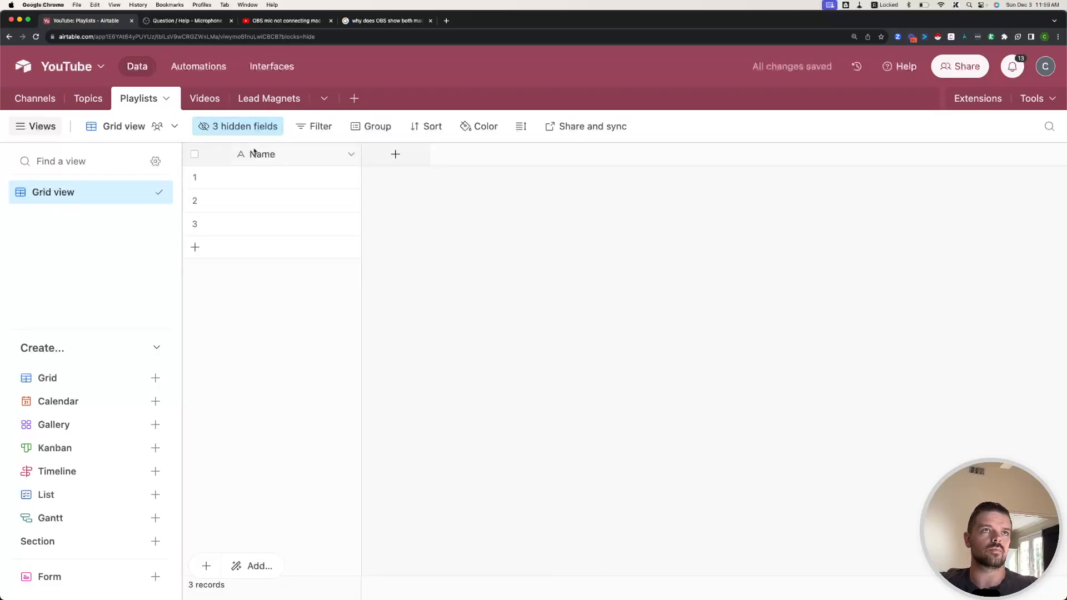
# - Rename the primary field of the Playlists table to Playlist Name
pyautogui.doubleClick(268, 156)
pyautogui.write('Playli')
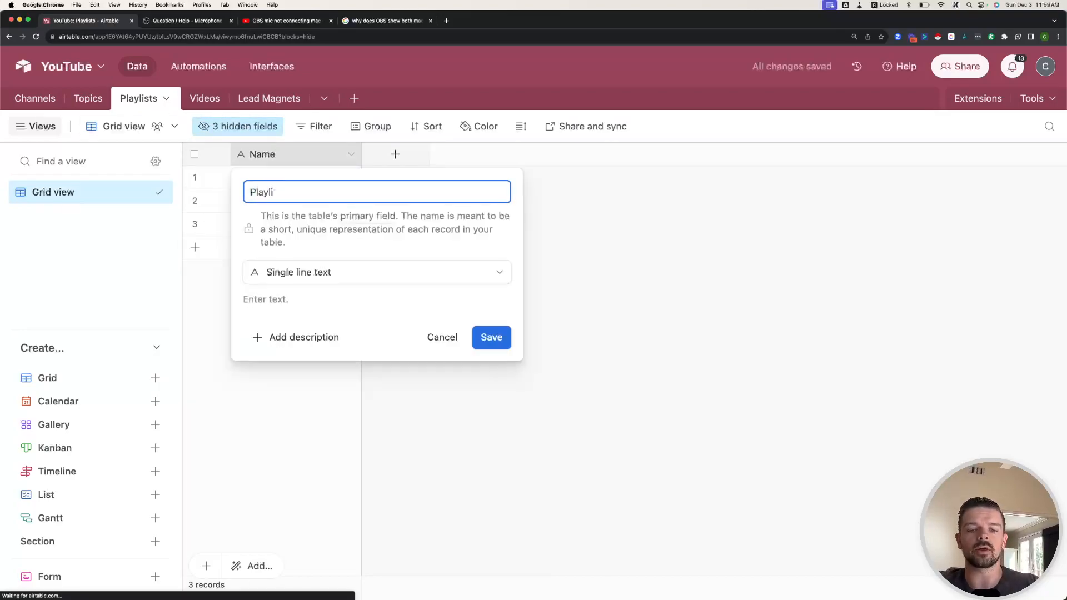
pyautogui.write('st Name')
pyautogui.press('Return')
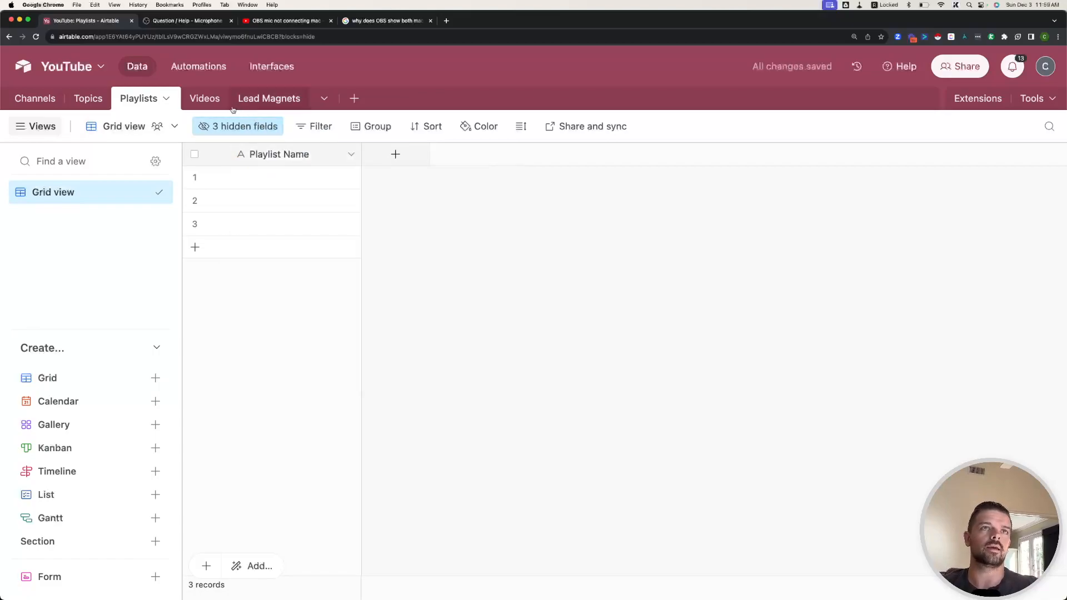
# - Hide the Notes, Assignee and Status fields in the Videos grid view
pyautogui.click(211, 100)
pyautogui.click(234, 129)
pyautogui.click(254, 257)
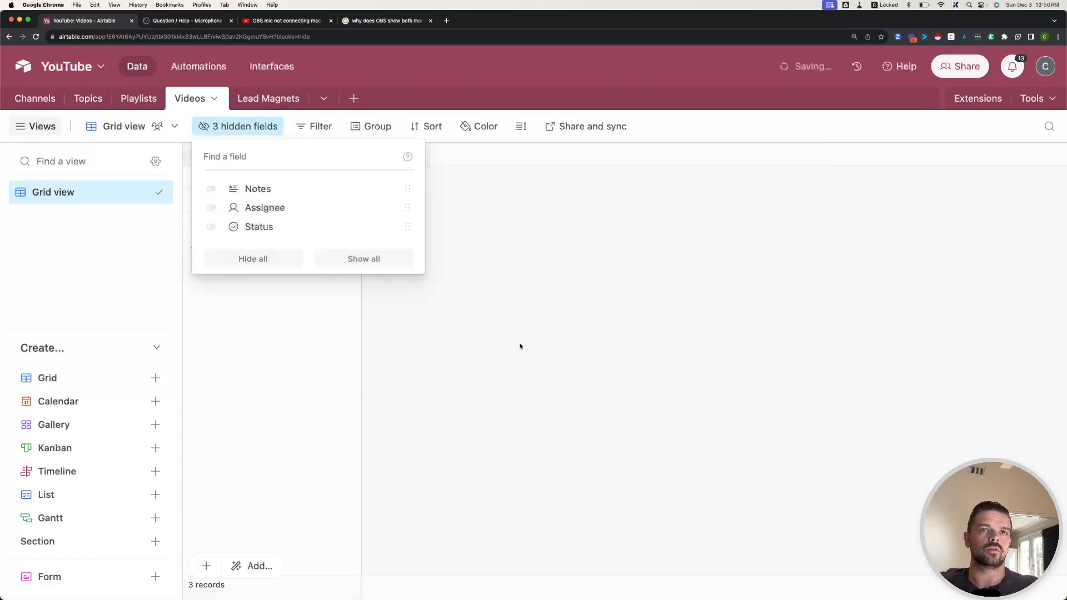
pyautogui.click(519, 345)
# - Rename the primary field of the Videos table to Video Title
pyautogui.doubleClick(290, 165)
pyautogui.write('Vidoe Titl')
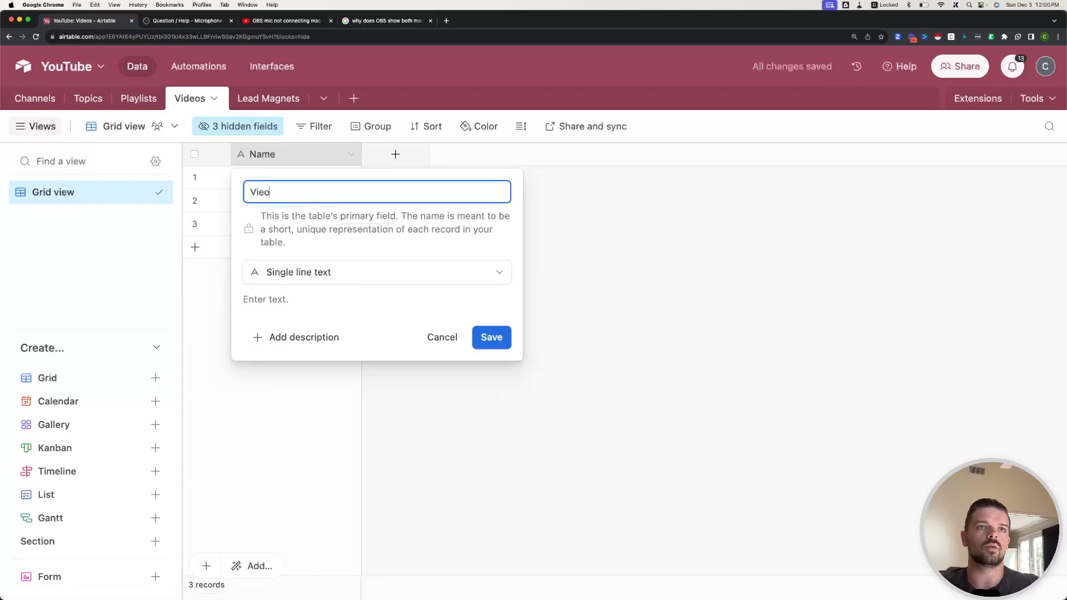
pyautogui.write('le')
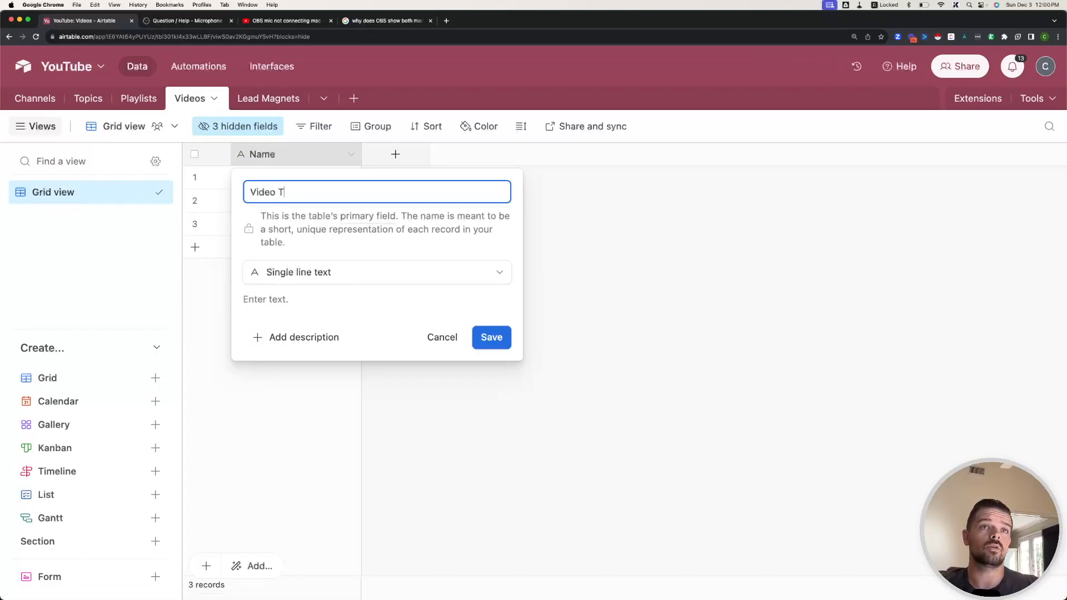
pyautogui.press('Return')
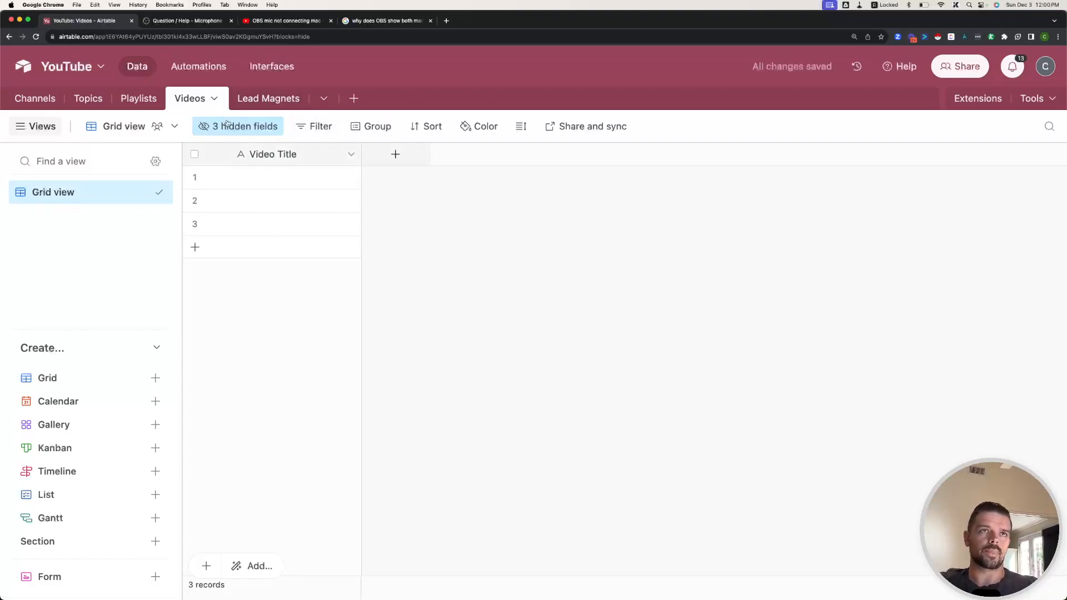
# - Paste the copied list of video titles into the Video Title field, starting at the first record
pyautogui.moveTo(359, 154)
pyautogui.mouseDown()
pyautogui.moveTo(341, 154)
pyautogui.moveTo(356, 154)
pyautogui.mouseUp()
pyautogui.click(300, 181)
pyautogui.click(457, 193)
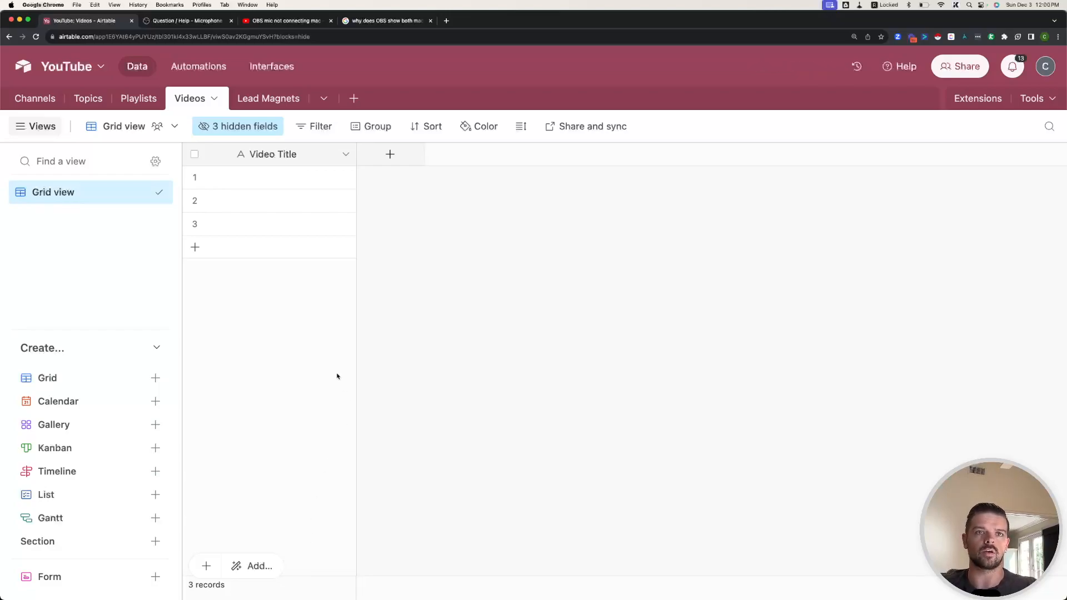
pyautogui.click(274, 179)
pyautogui.click(391, 187)
pyautogui.moveTo(354, 157); pyautogui.dragTo(401, 158)
pyautogui.click(326, 179)
pyautogui.press('super+v')
pyautogui.click(666, 374)
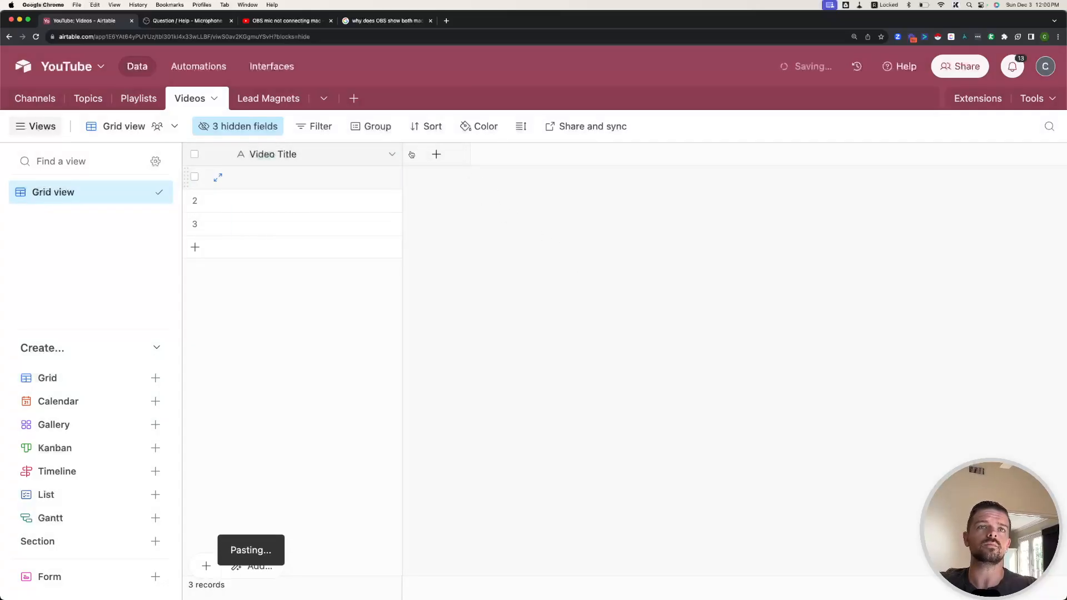
# - Widen the Video Title column and look through the pasted video titles
pyautogui.moveTo(404, 154); pyautogui.dragTo(573, 172)
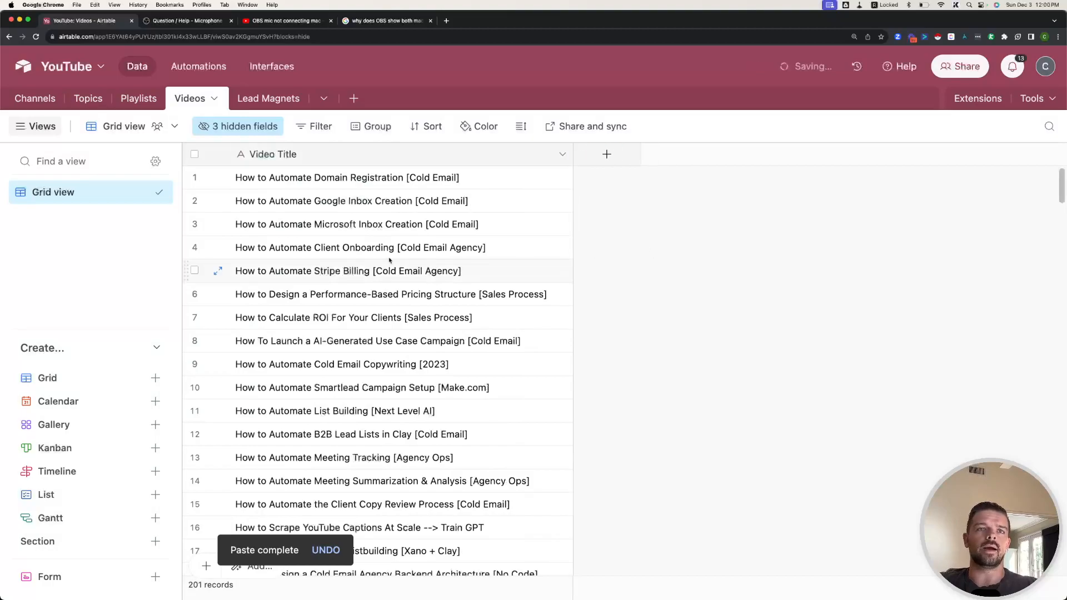
pyautogui.click(326, 186)
pyautogui.click(323, 206)
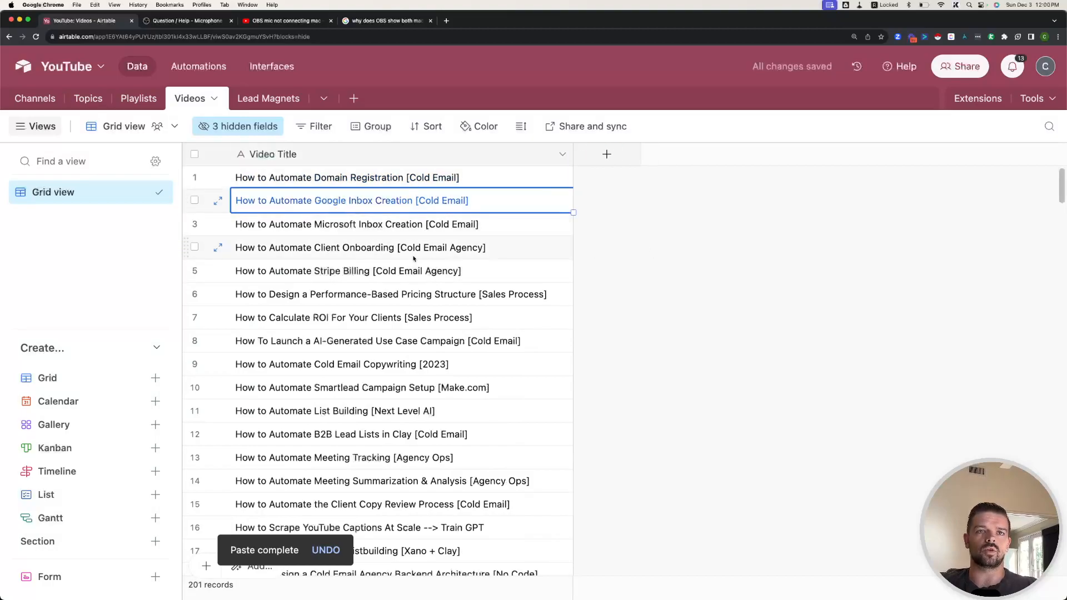
pyautogui.scroll(-5, 423, 289)
pyautogui.scroll(-10, 440, 324)
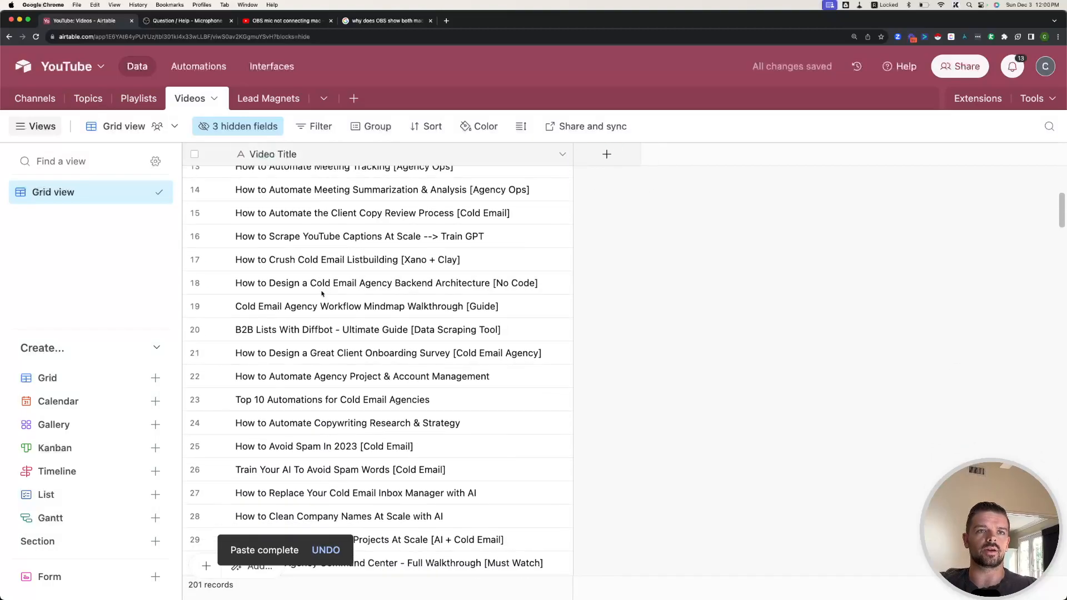
pyautogui.scroll(-13, 377, 318)
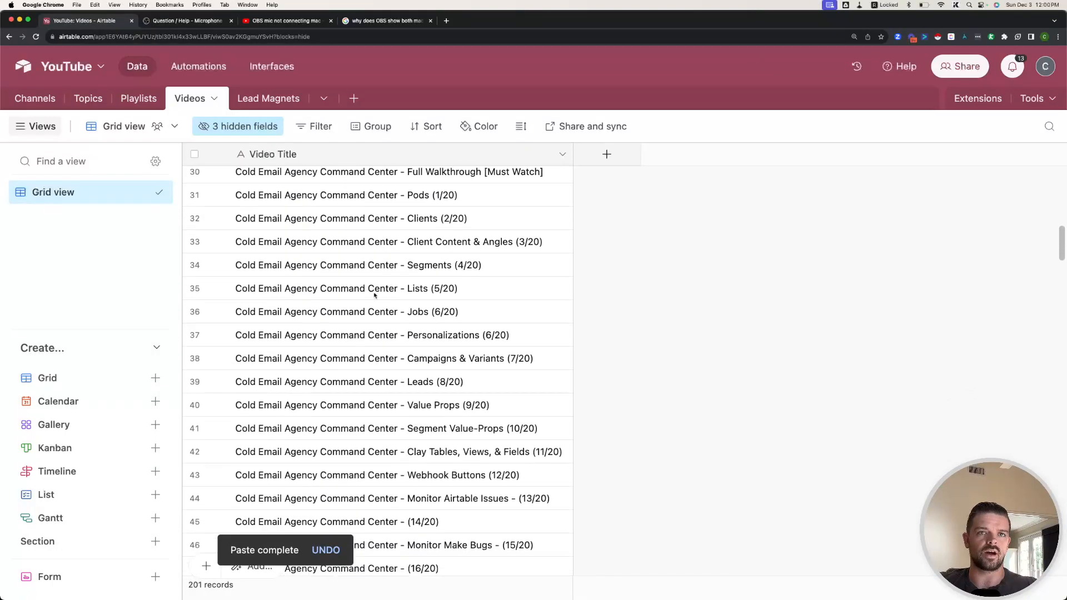
pyautogui.scroll(-12, 362, 295)
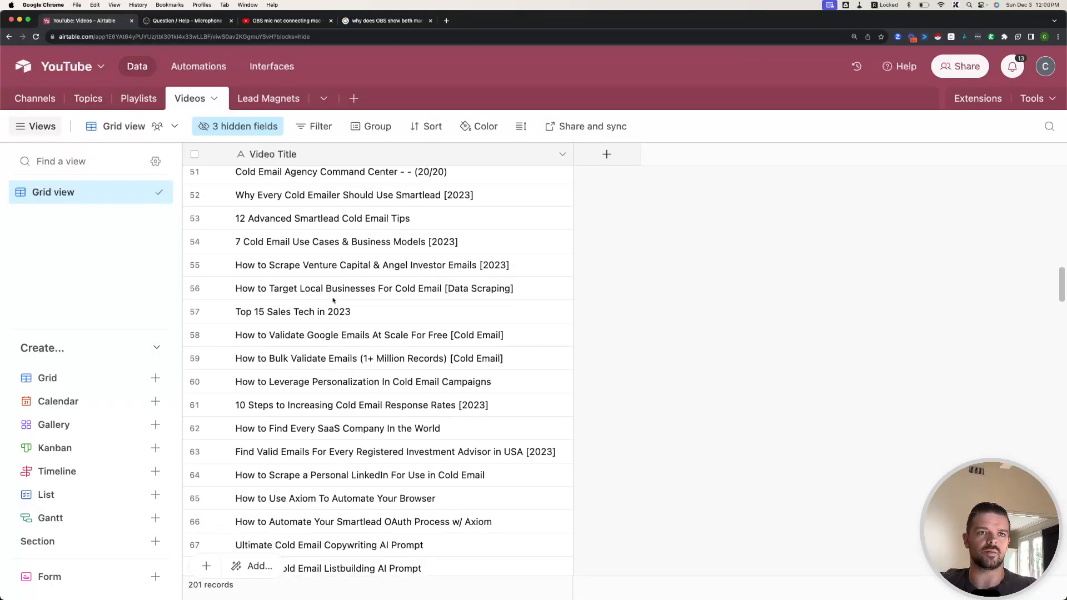
pyautogui.scroll(-3, 433, 289)
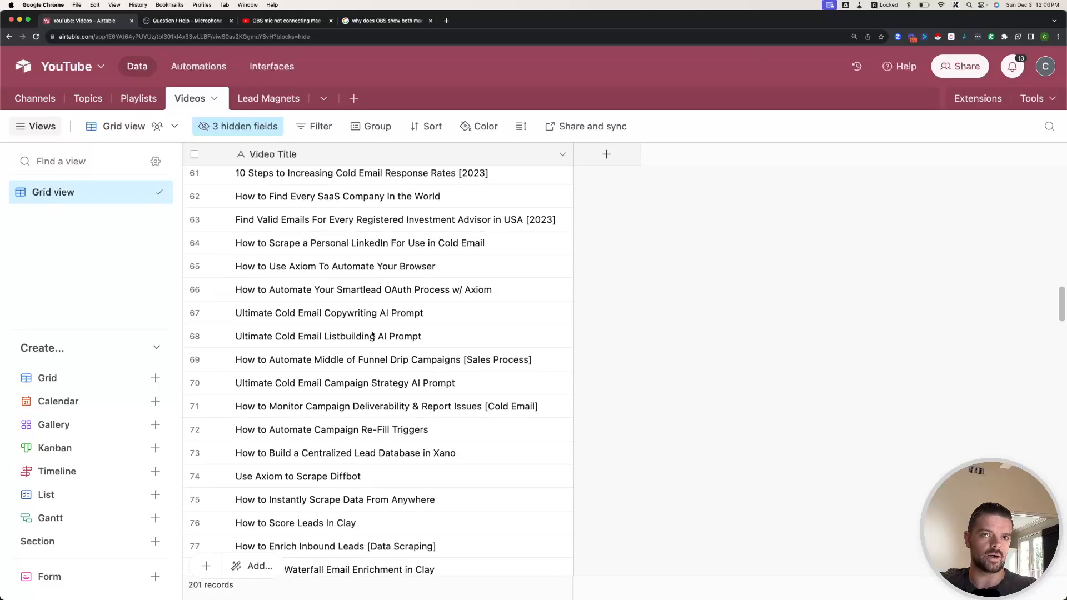
pyautogui.scroll(20, 669, 298)
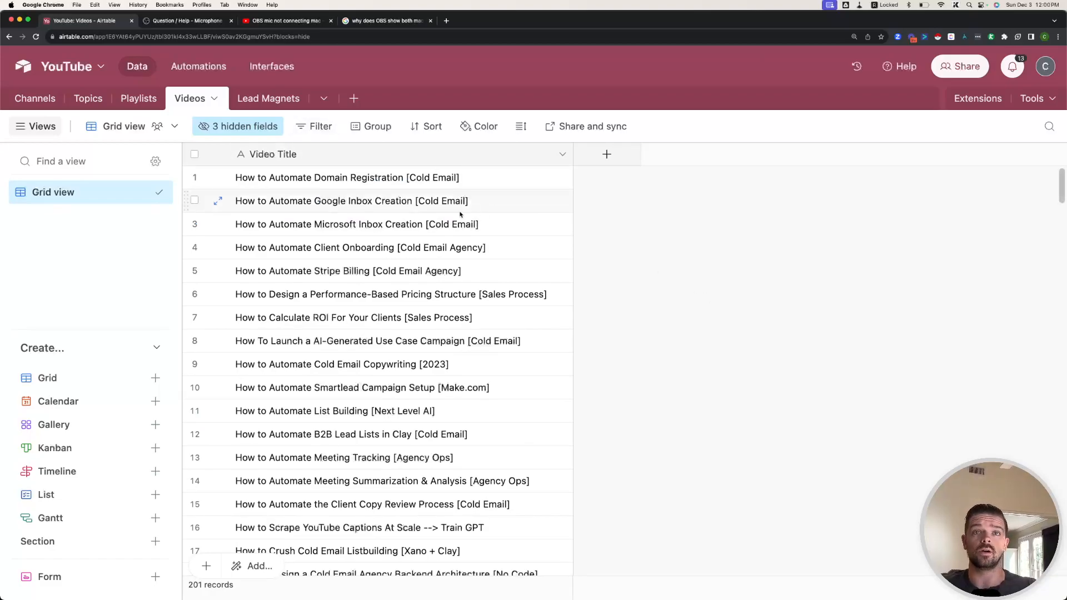
# - Narrow the Video Title column and add a Summary field of type Long text
pyautogui.moveTo(571, 156); pyautogui.dragTo(418, 153)
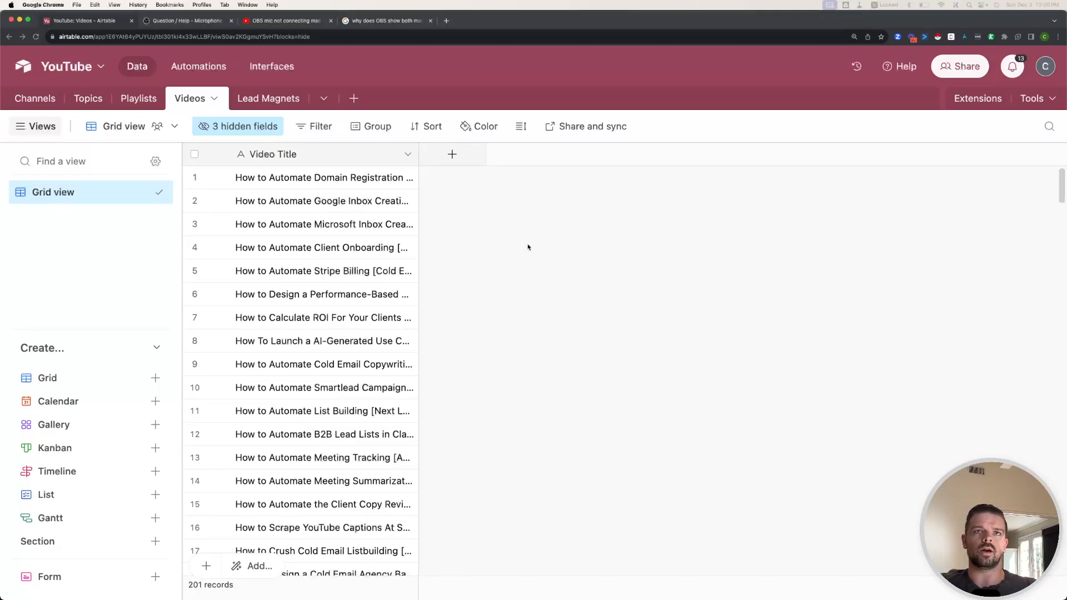
pyautogui.click(452, 154)
pyautogui.write('Summary')
pyautogui.press('Return')
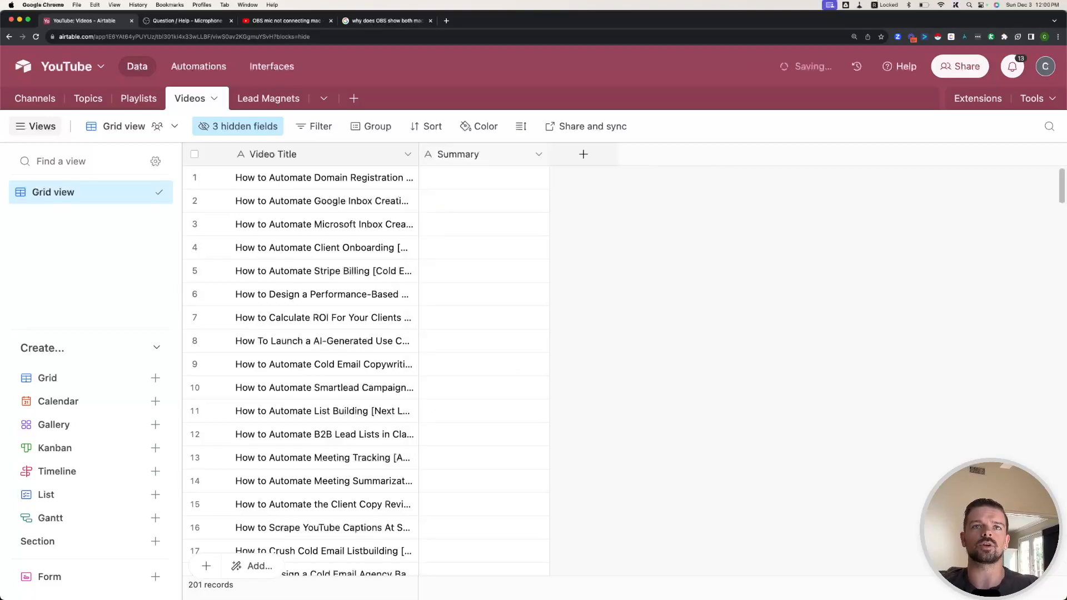
pyautogui.doubleClick(472, 155)
pyautogui.click(477, 225)
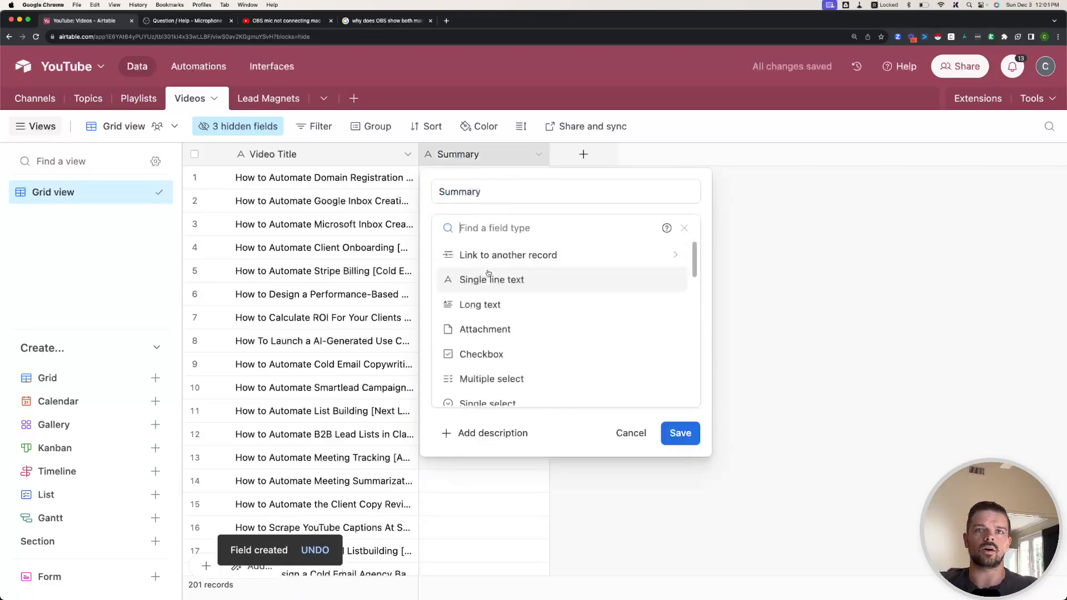
pyautogui.click(479, 303)
pyautogui.click(681, 343)
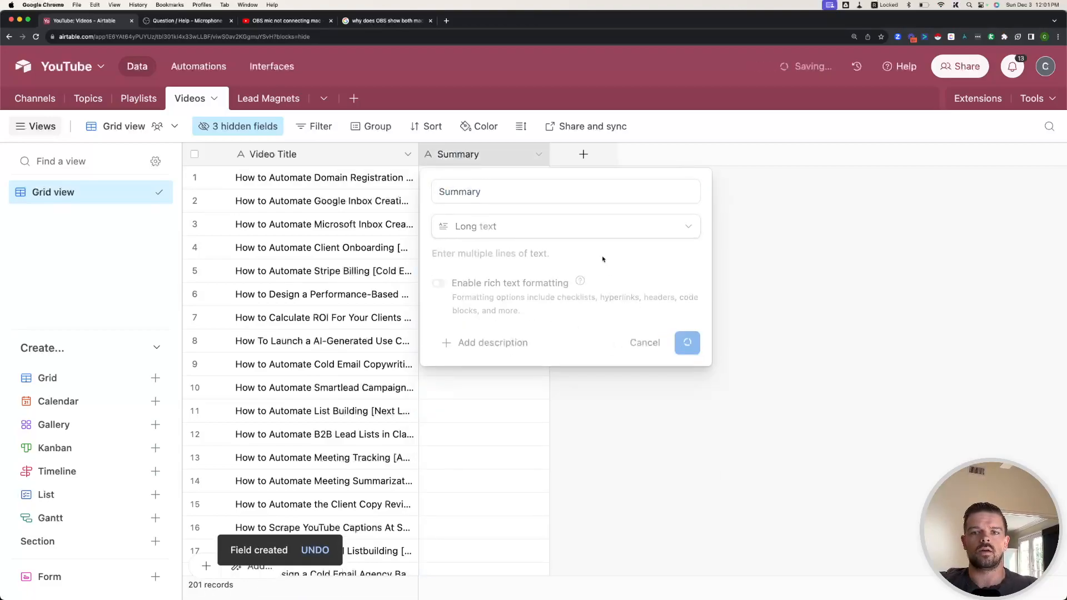
# - Add a field named Duration with the Duration type to the Videos table
pyautogui.click(583, 154)
pyautogui.write('Durati')
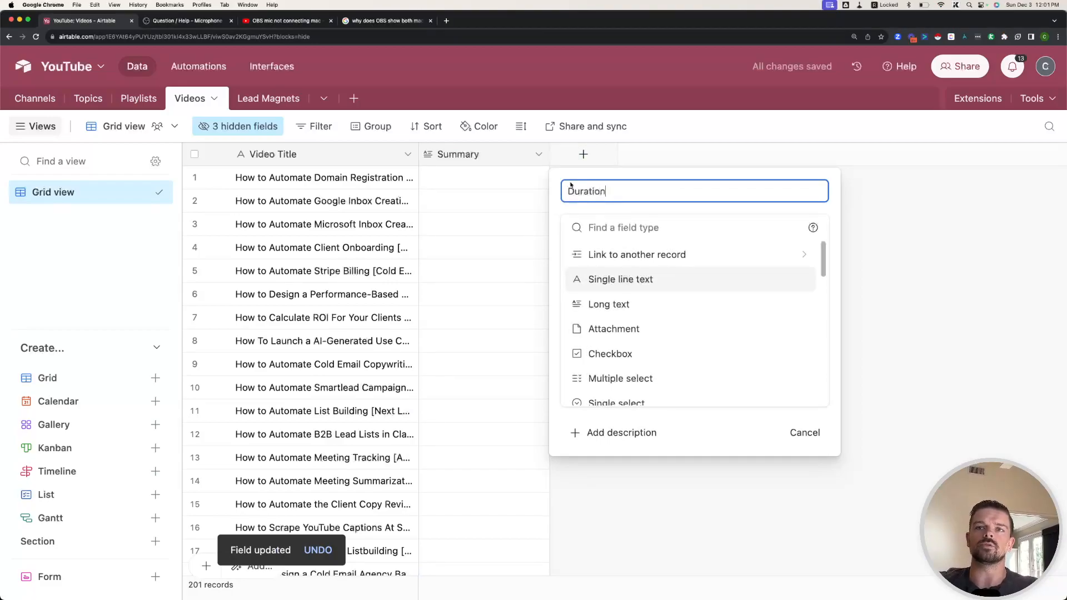
pyautogui.write('on')
pyautogui.scroll(-10, 662, 329)
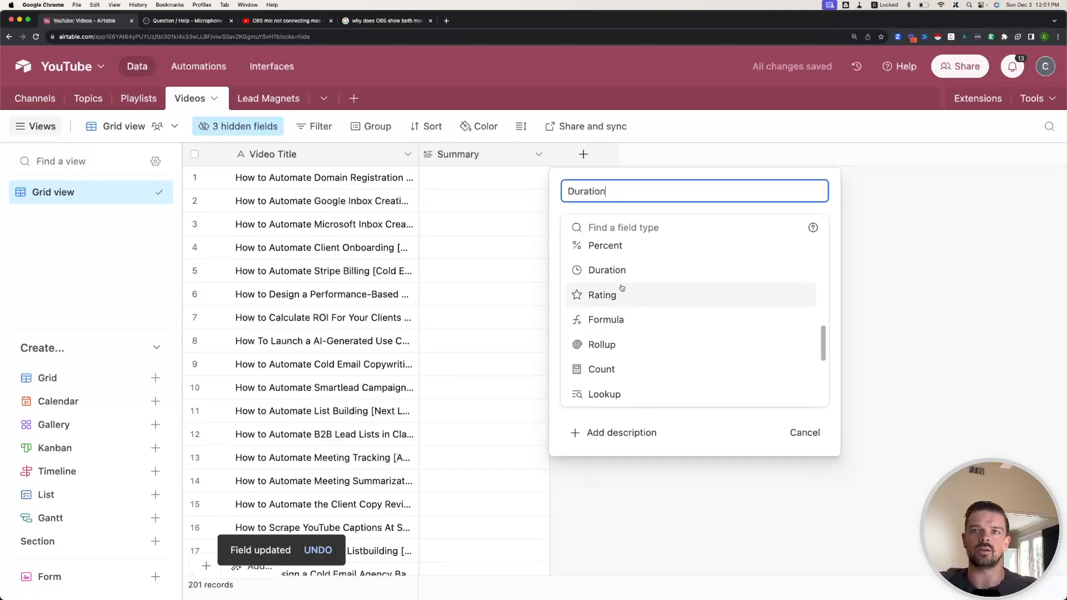
pyautogui.click(614, 271)
pyautogui.click(795, 359)
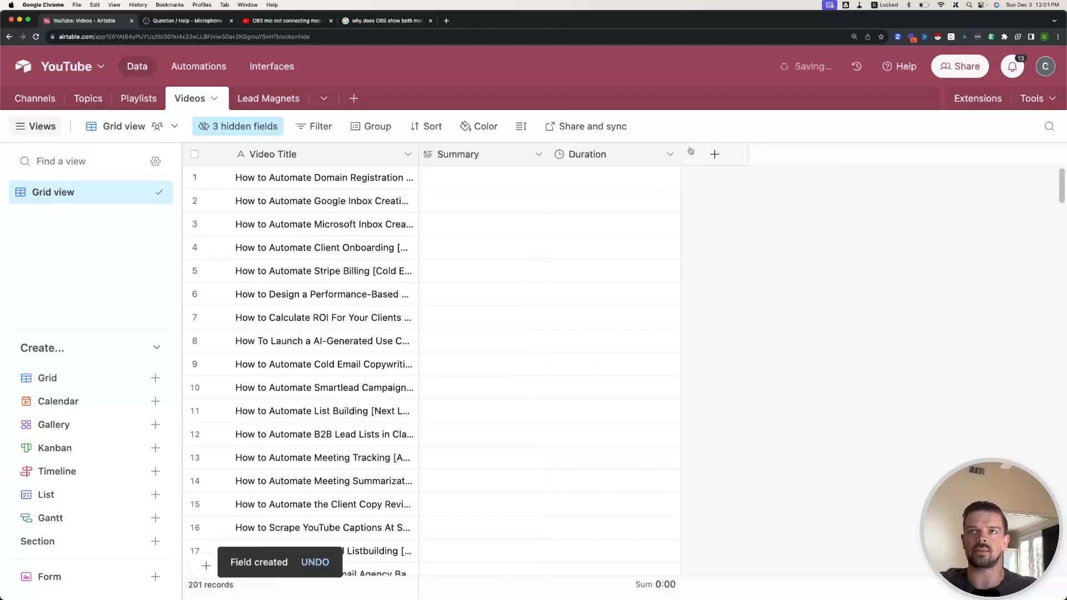
# - Set up a new field named Phase with the Single select type in the Videos table
pyautogui.click(714, 154)
pyautogui.write('Phawe')
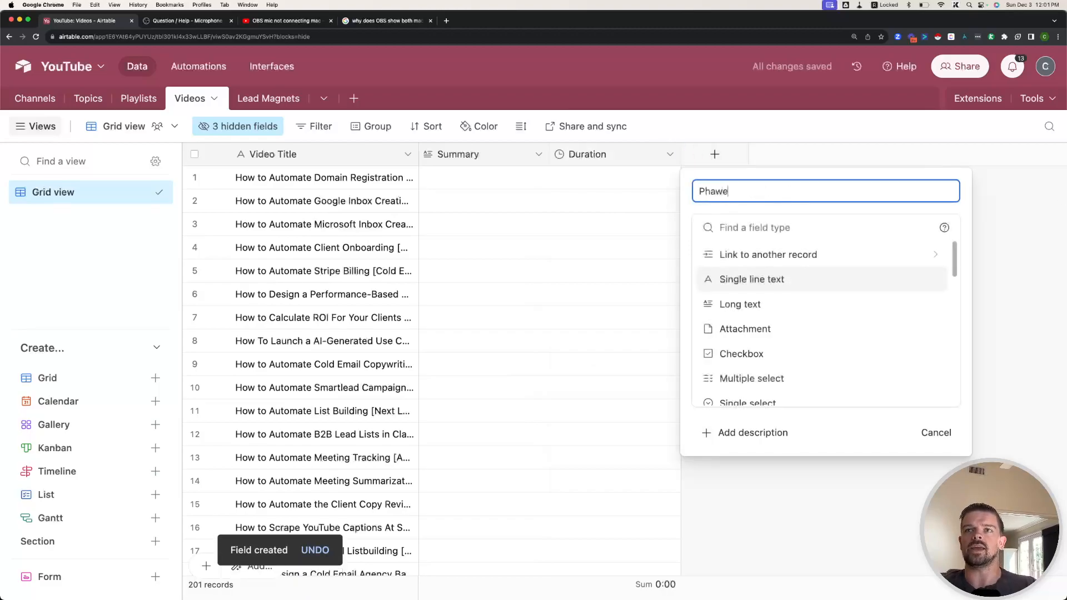
pyautogui.press('BackSpace')
pyautogui.press('BackSpace')
pyautogui.write('se')
pyautogui.scroll(-2, 763, 346)
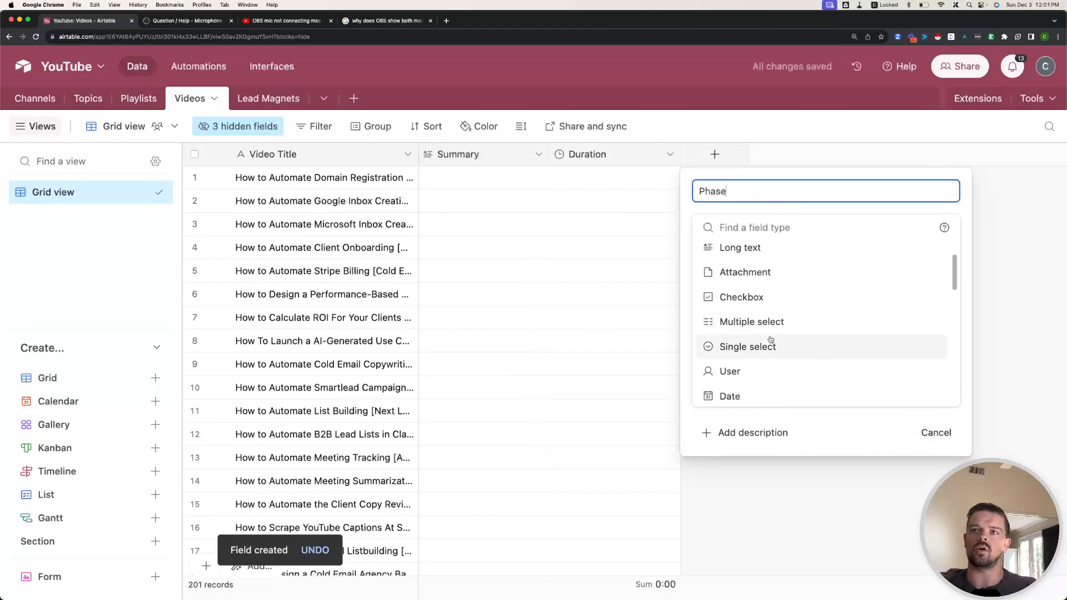
pyautogui.click(758, 346)
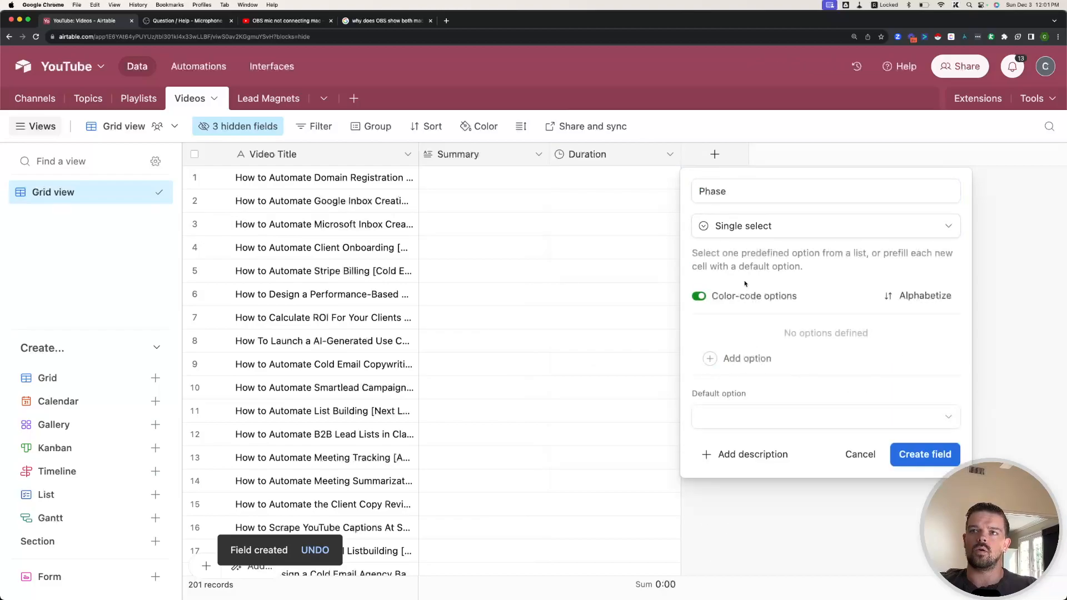
# - Add six options to the Phase field and name the first three Ideation, Filming and Editing
pyautogui.click(765, 358)
pyautogui.click(772, 357)
pyautogui.click(770, 379)
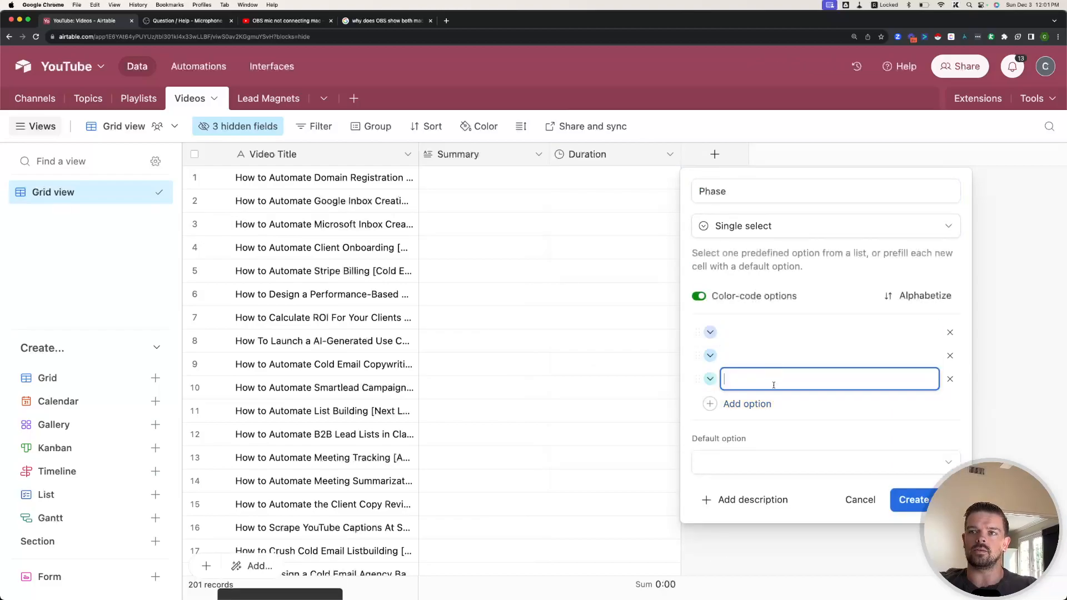
pyautogui.click(770, 401)
pyautogui.click(770, 427)
pyautogui.click(771, 450)
pyautogui.click(754, 332)
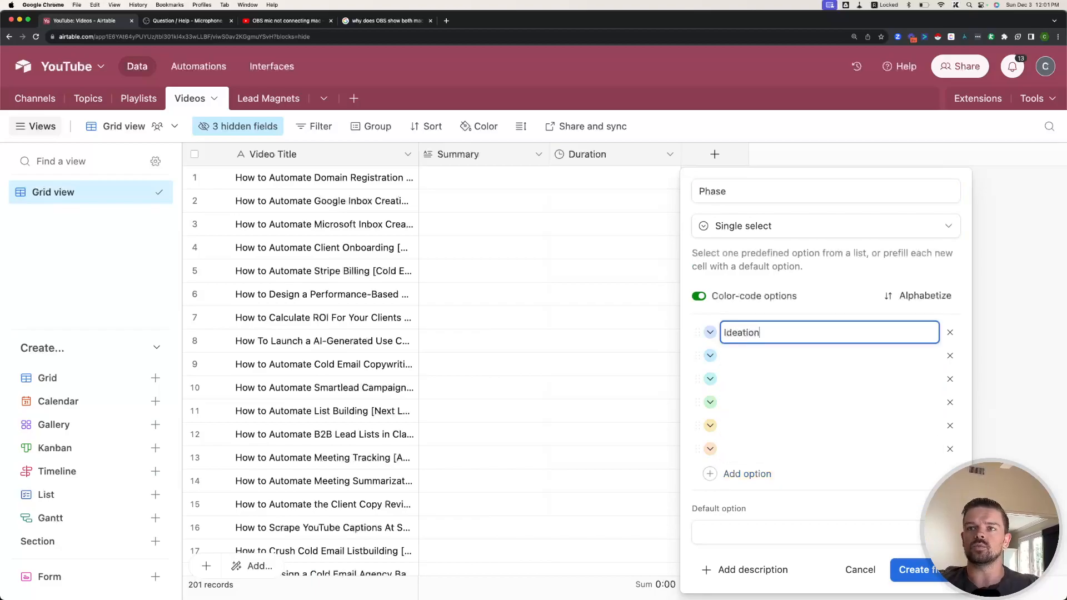
pyautogui.click(758, 354)
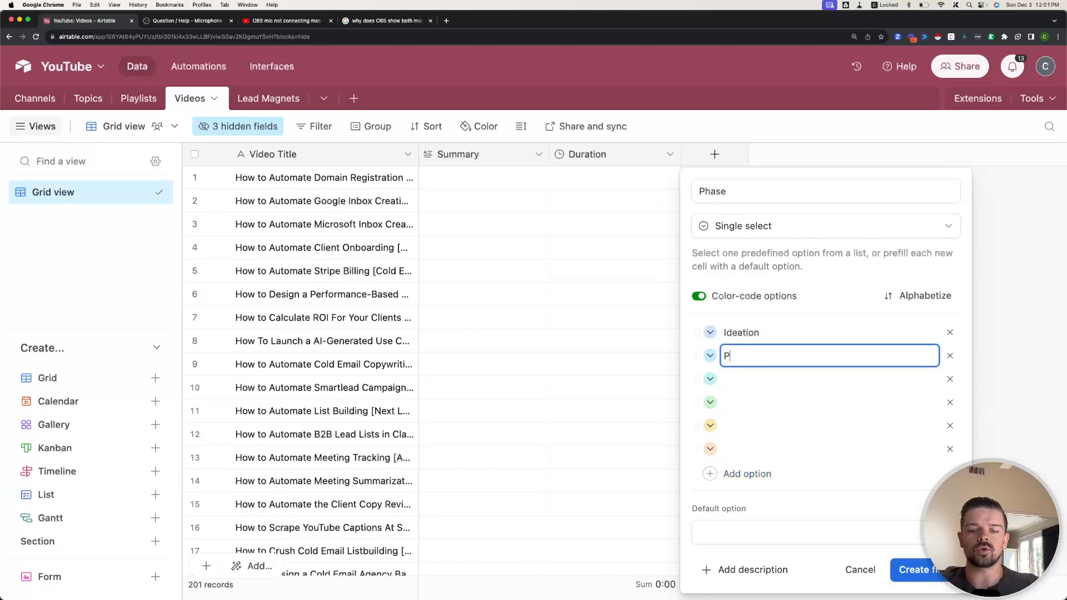
pyautogui.write('Filming')
pyautogui.click(751, 379)
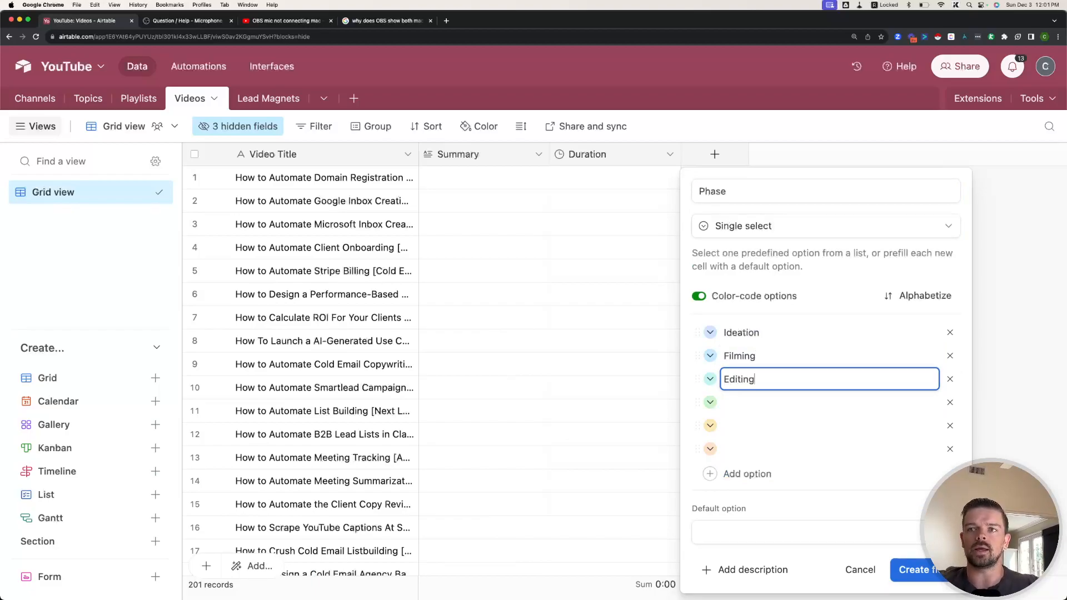
# - Name the remaining Phase options Upload Me, Uploaded and SEO, add a seventh option Completed, and create the field
pyautogui.click(759, 397)
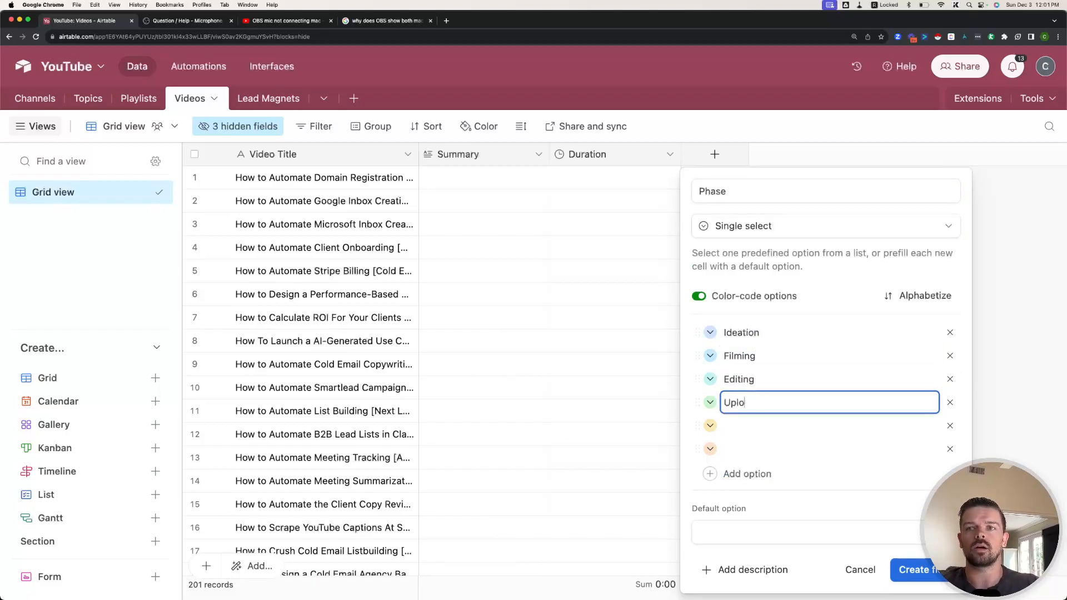
pyautogui.click(747, 421)
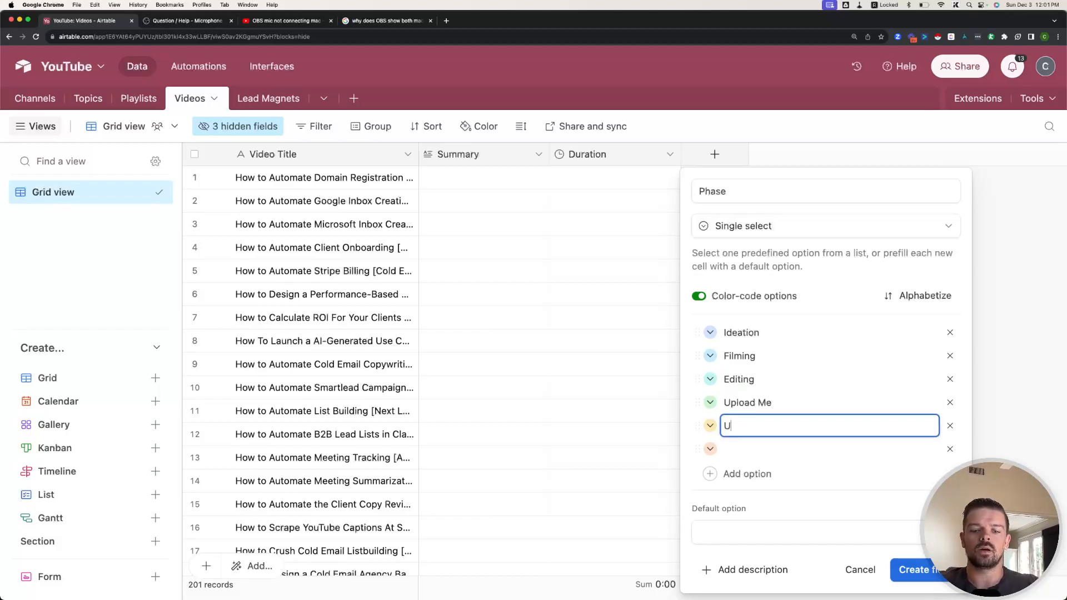
pyautogui.click(755, 451)
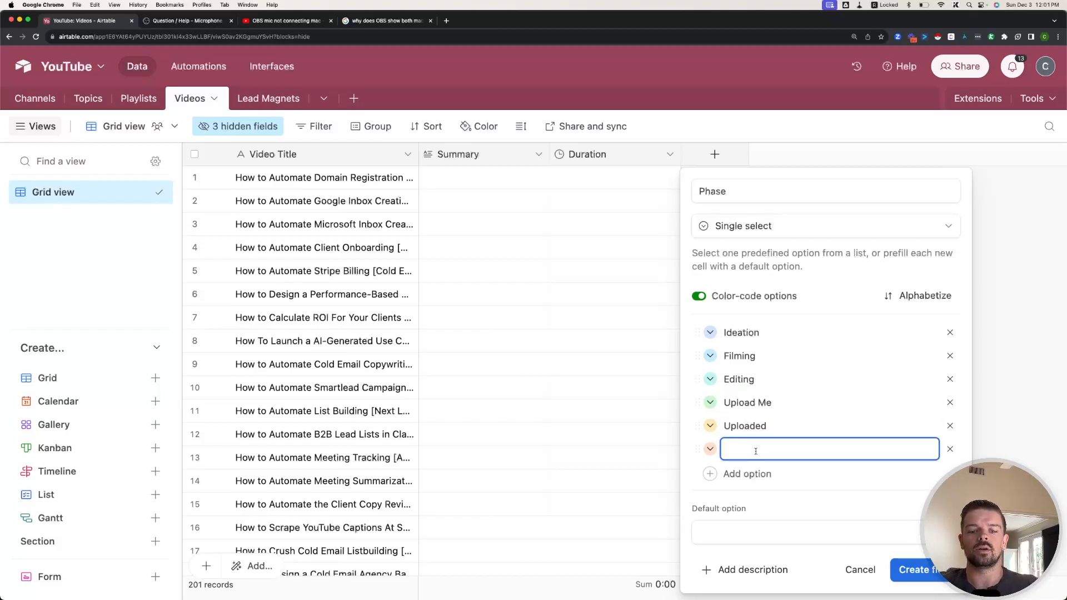
pyautogui.write('SEO')
pyautogui.click(812, 473)
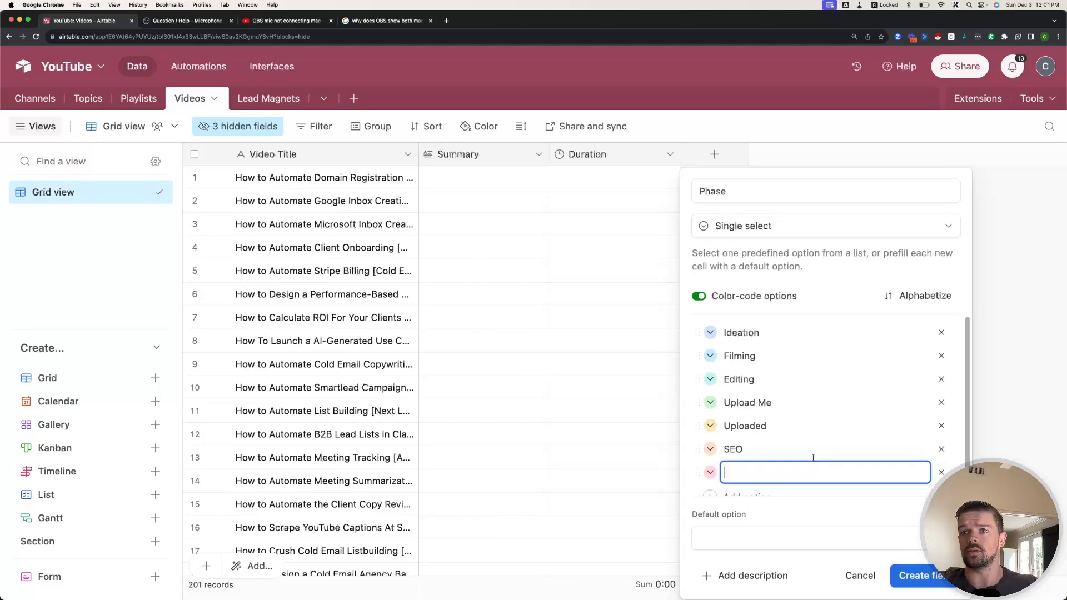
pyautogui.write('Completed')
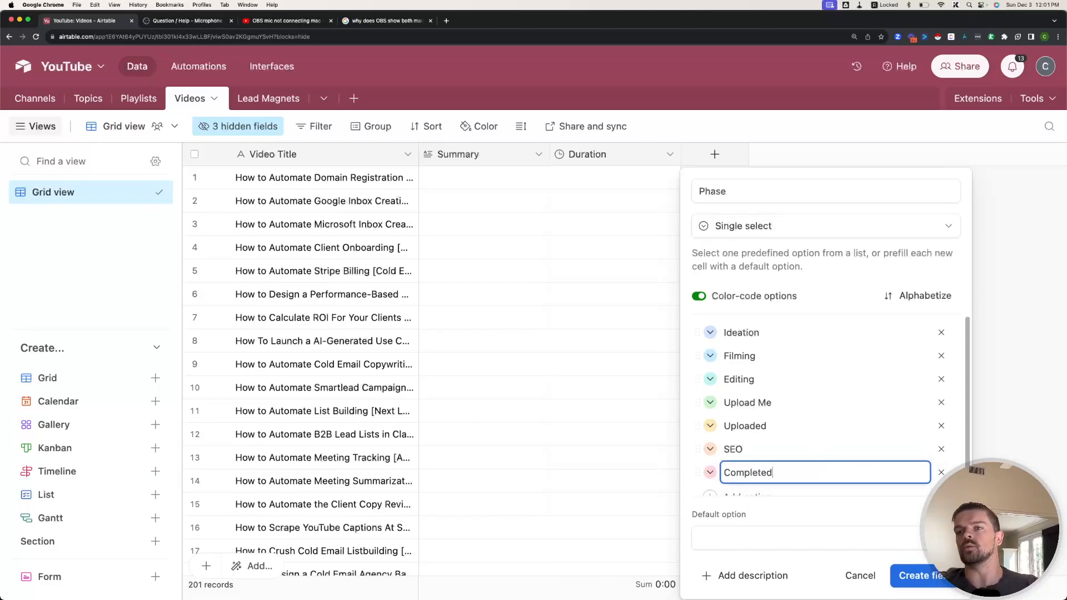
pyautogui.click(897, 572)
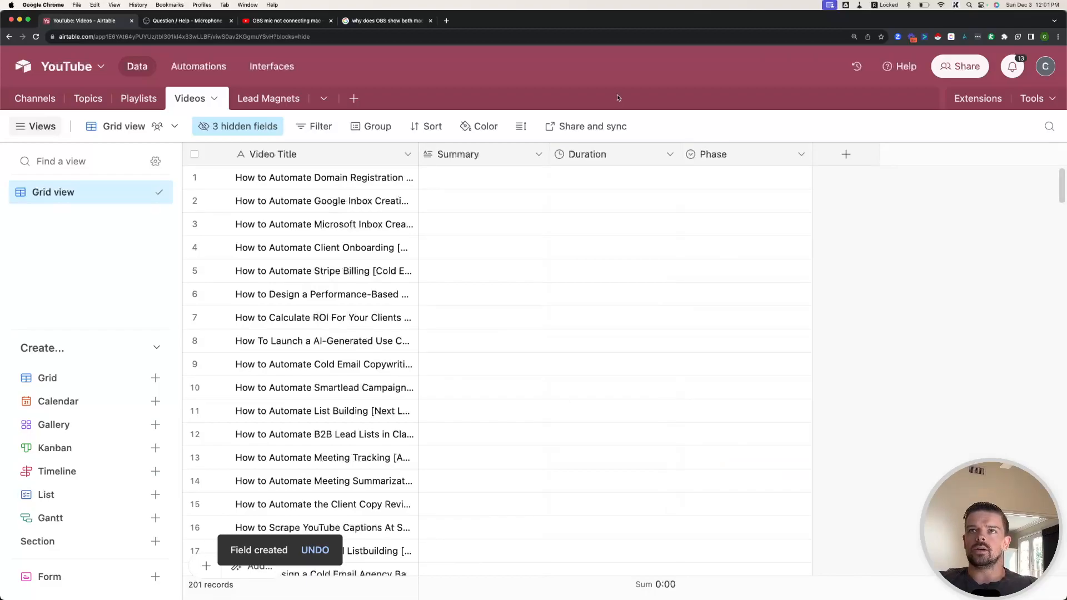
# - Add a single line text field named Video URL to the Videos table
pyautogui.click(846, 154)
pyautogui.write('Video')
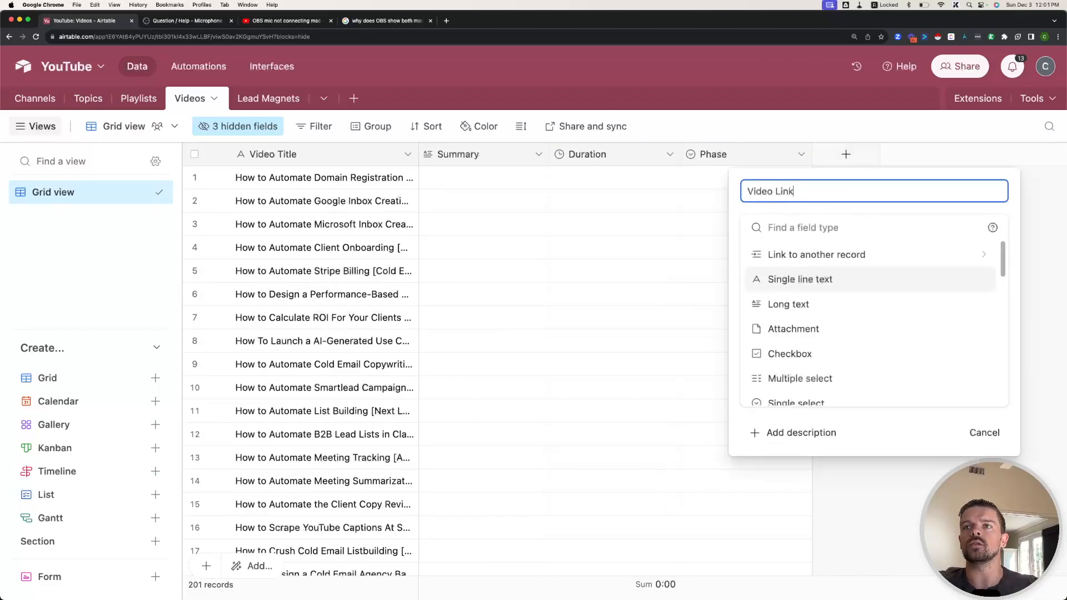
pyautogui.write(' URL')
pyautogui.press('Return')
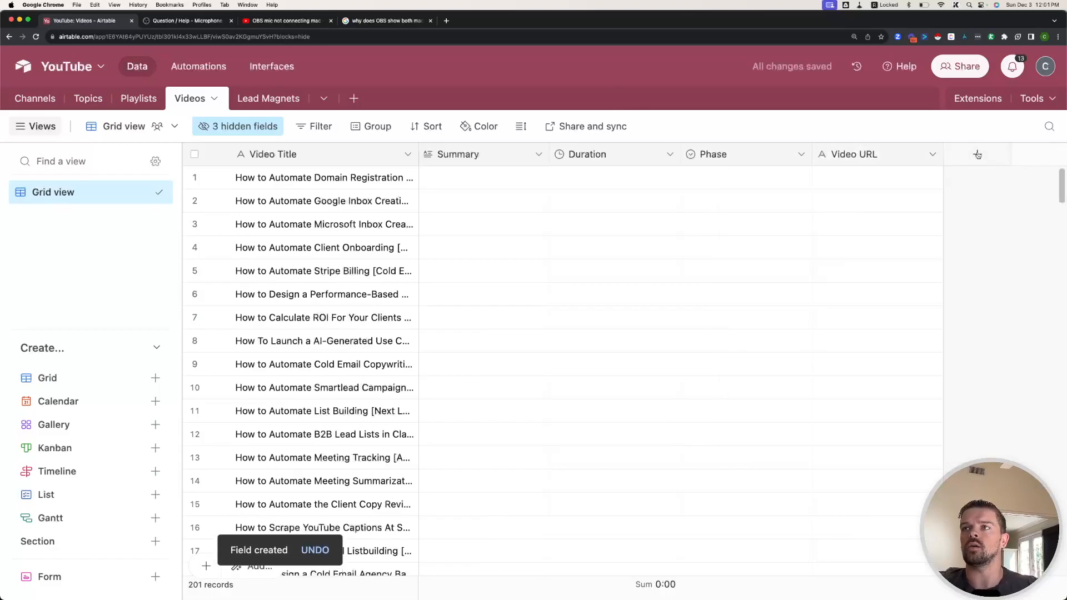
# - Add a single line text field named Video Slug to the Videos table
pyautogui.click(977, 157)
pyautogui.write('Video ')
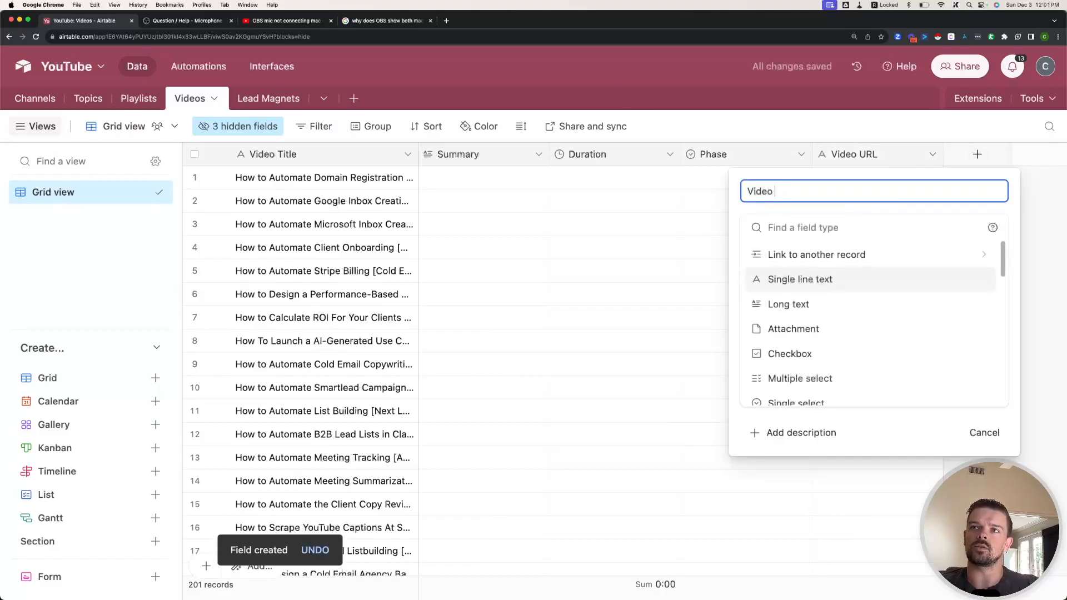
pyautogui.write('Slug')
pyautogui.press('Return')
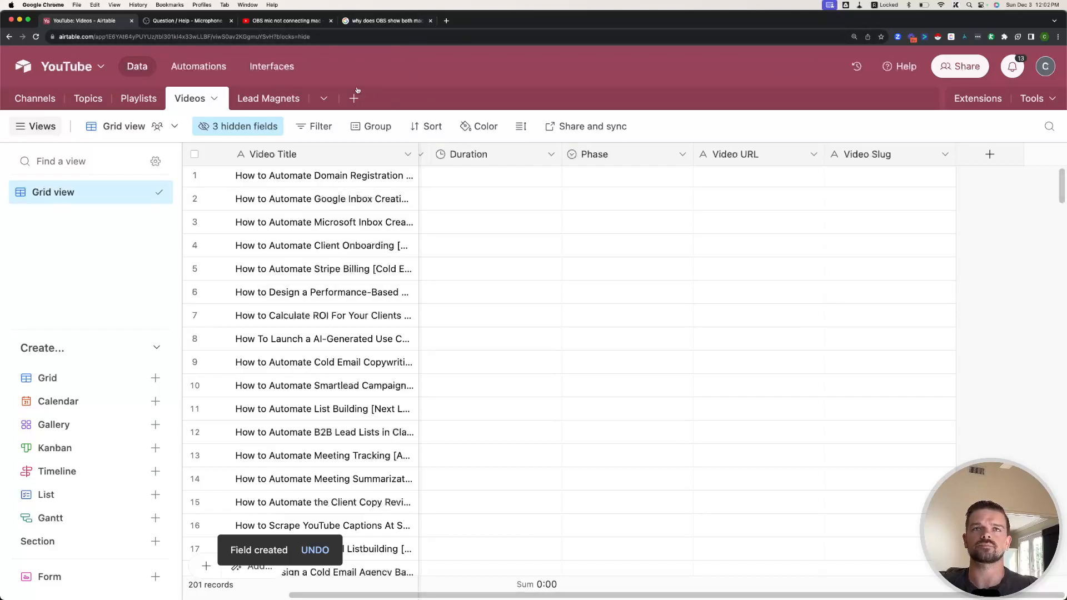
# - Close the three other browser tabs so only the Airtable base stays open
pyautogui.click(332, 21)
pyautogui.click(332, 21)
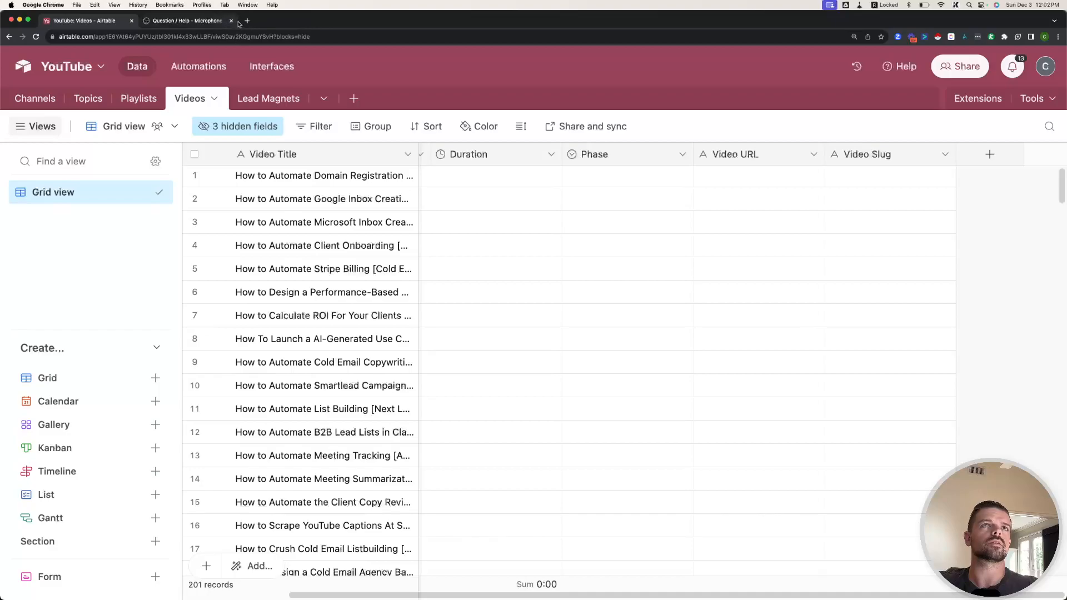
pyautogui.click(232, 21)
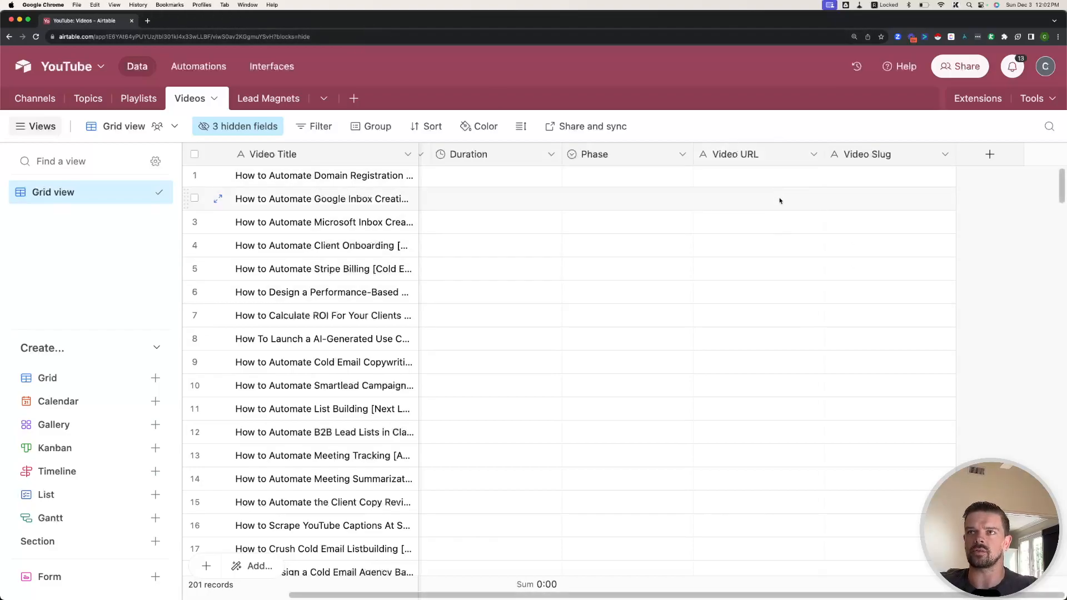
# - Add a field named Channels to the Videos table that links to records in the Channels table
pyautogui.press('super+equal')
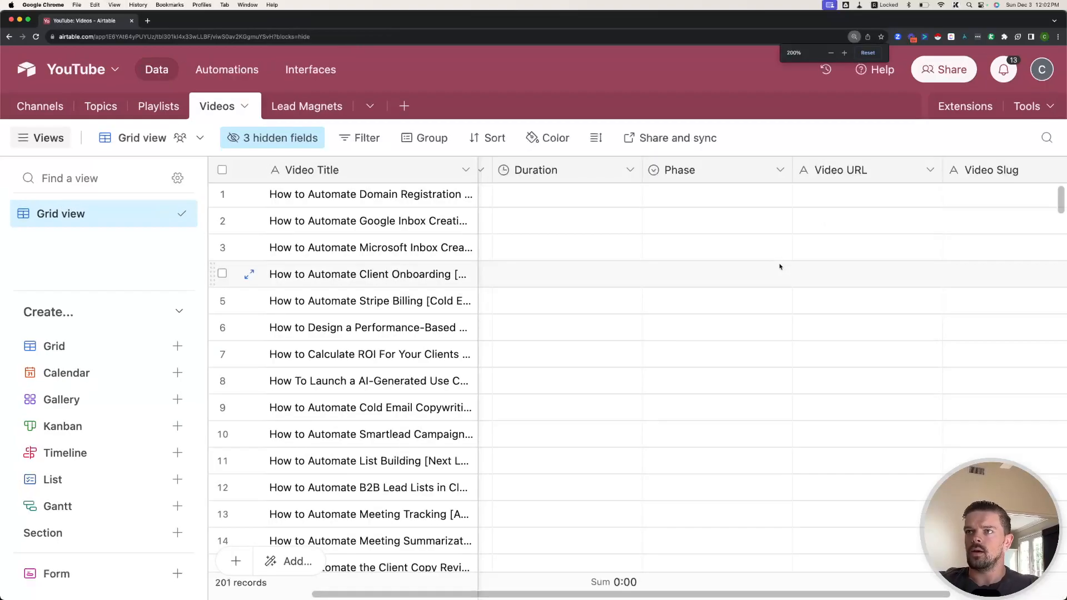
pyautogui.press('super+minus')
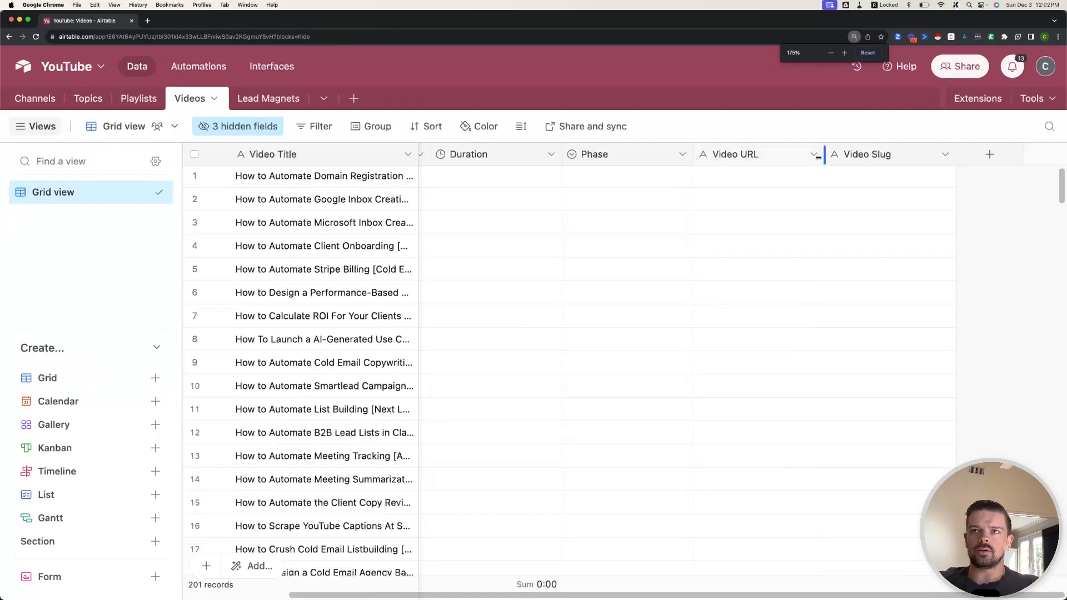
pyautogui.click(986, 162)
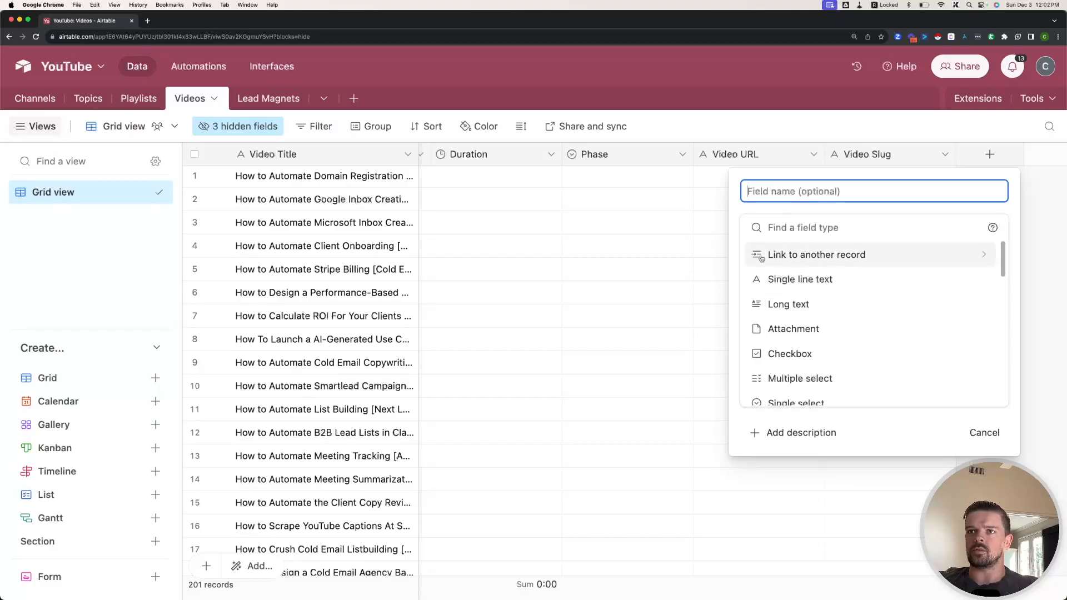
pyautogui.click(795, 259)
pyautogui.click(793, 254)
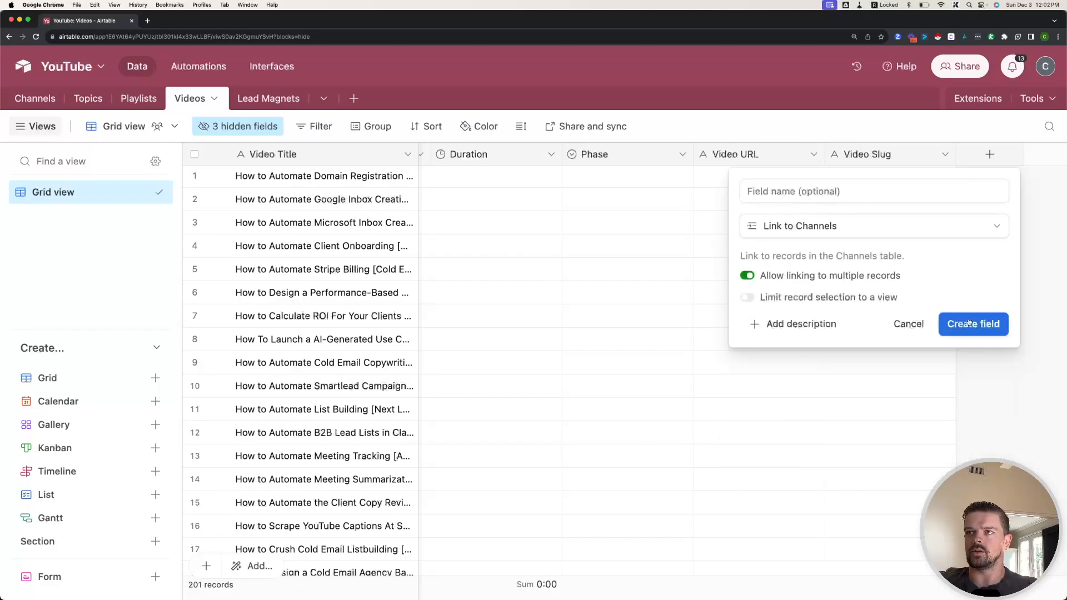
pyautogui.click(829, 195)
pyautogui.write('Channels')
pyautogui.press('Return')
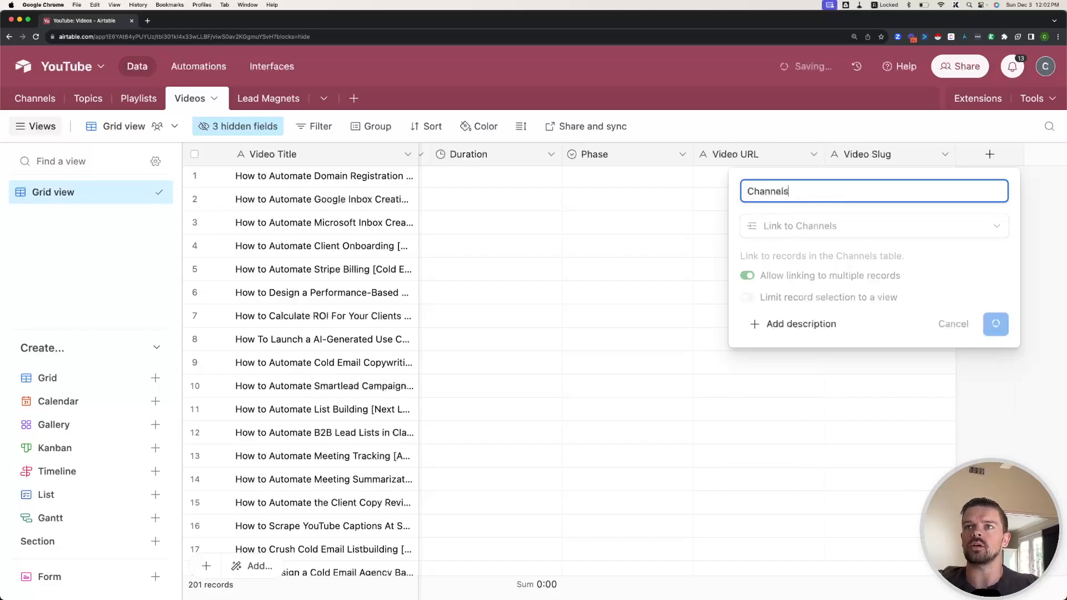
# - Add a field named Topics to the Videos table that links to records in the Topics table
pyautogui.click(989, 154)
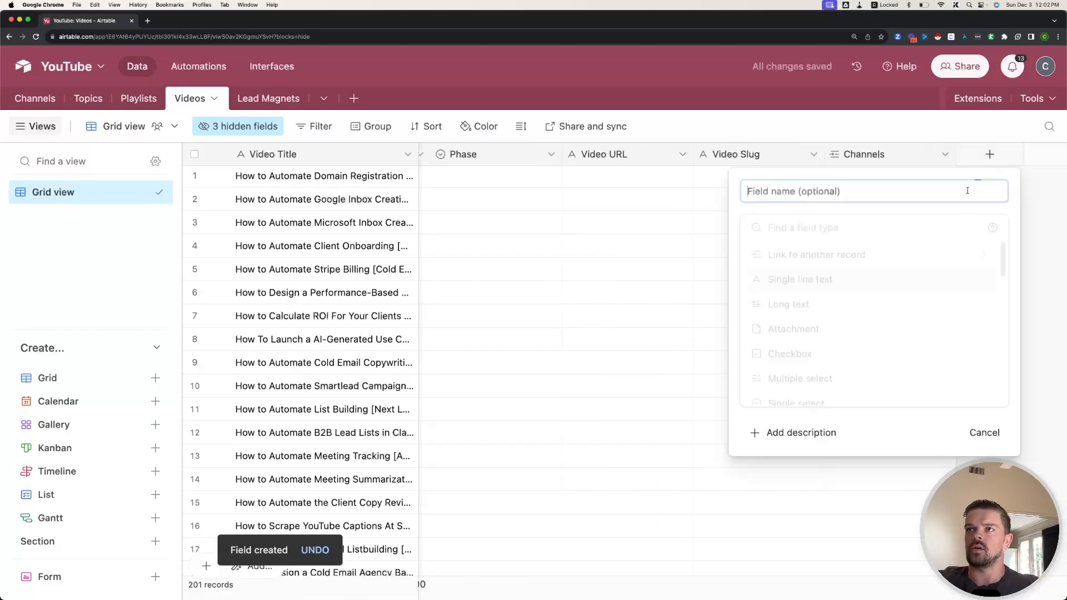
pyautogui.click(800, 251)
pyautogui.click(777, 281)
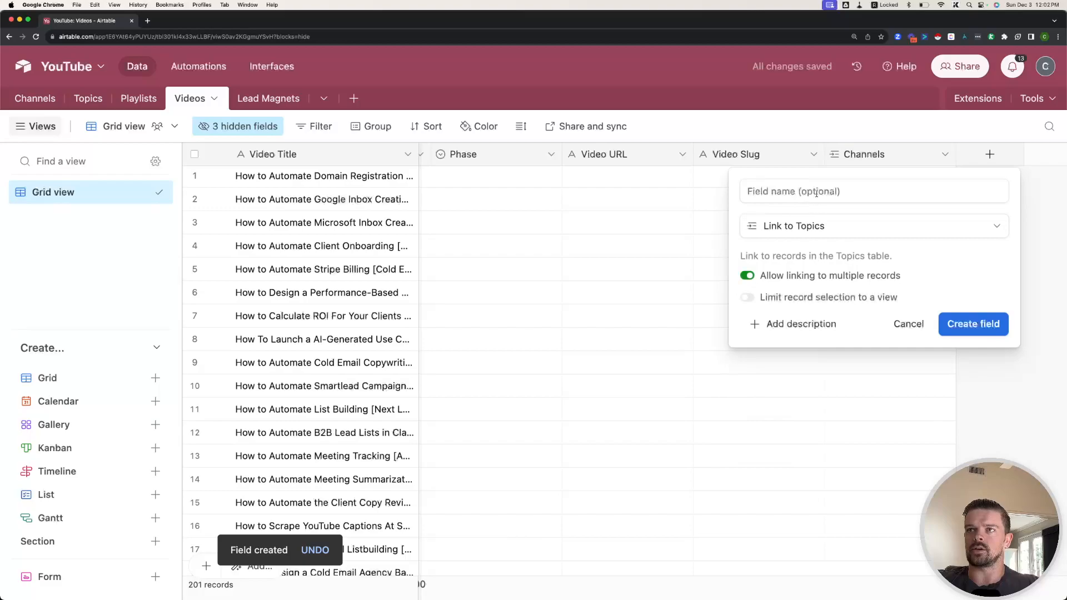
pyautogui.write('Topics')
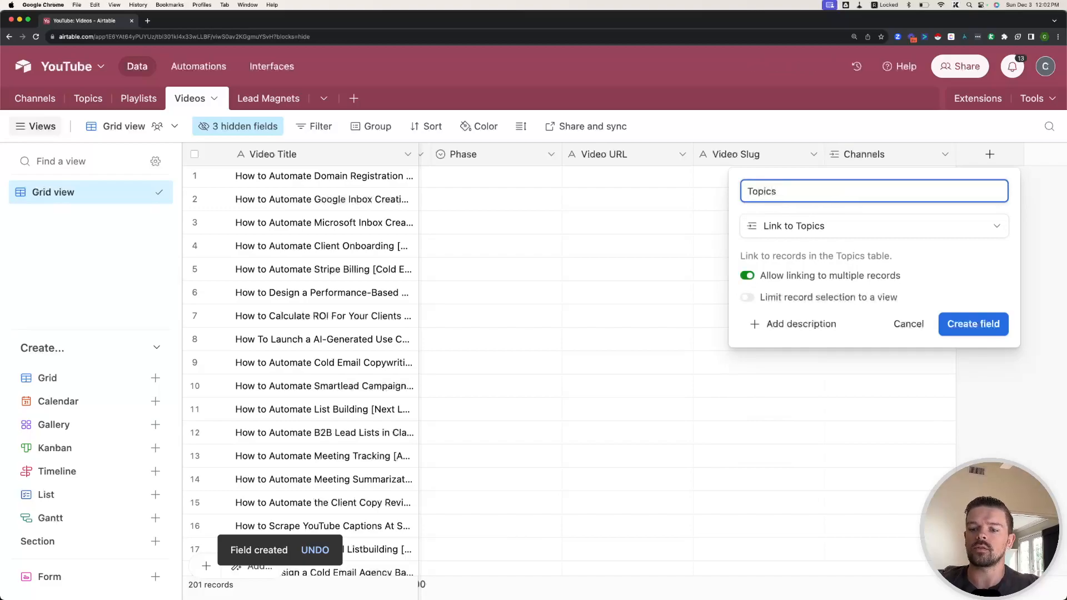
pyautogui.press('Return')
# - Add a field named Playlists to the Videos table that links to records in the Playlists table
pyautogui.click(998, 160)
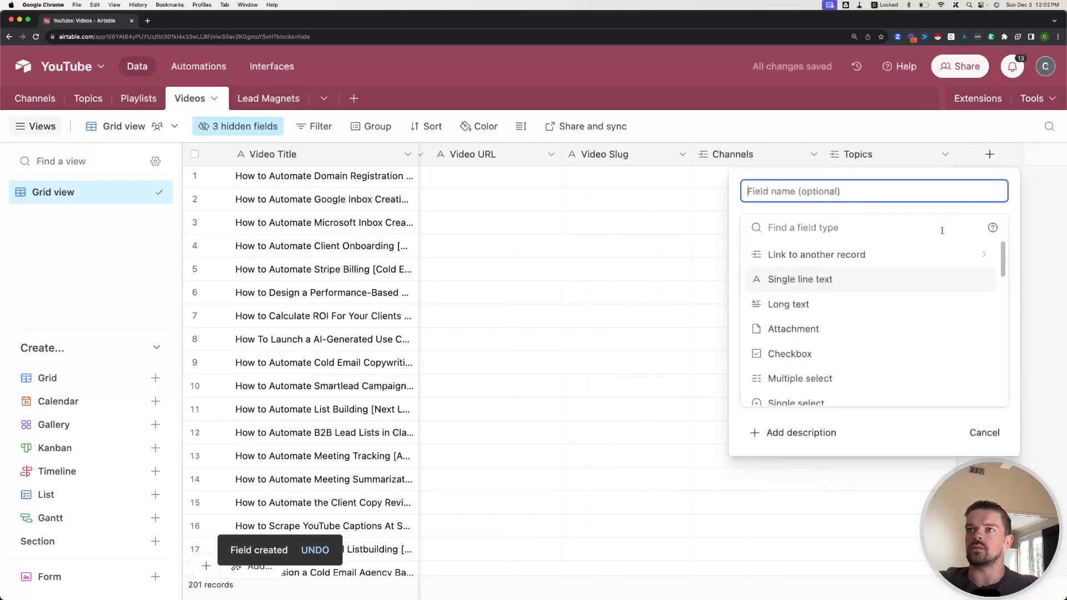
pyautogui.click(819, 255)
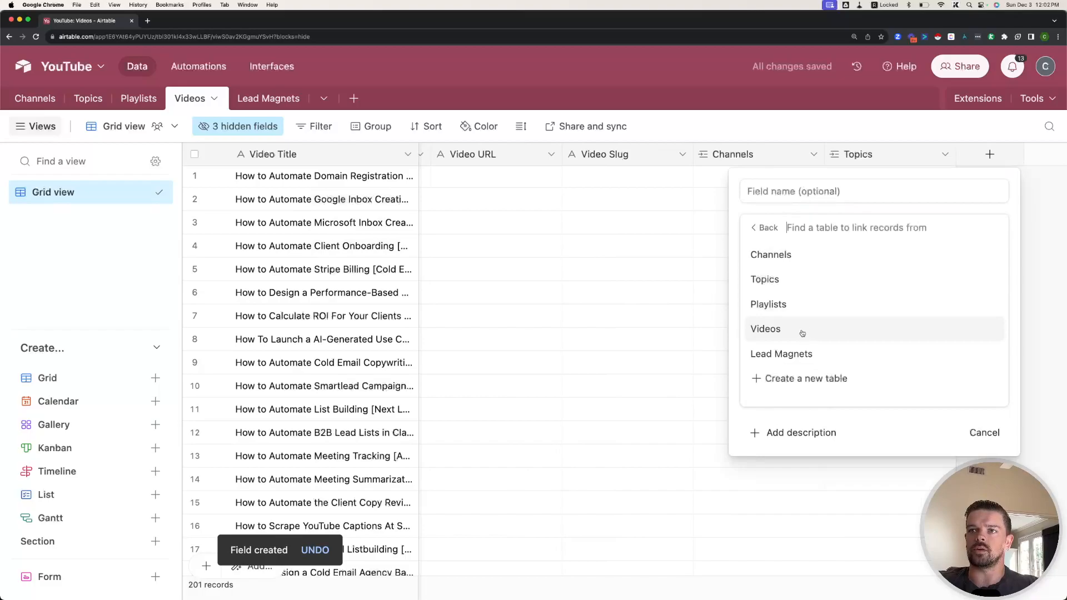
pyautogui.click(783, 306)
pyautogui.click(767, 194)
pyautogui.write('Playlists')
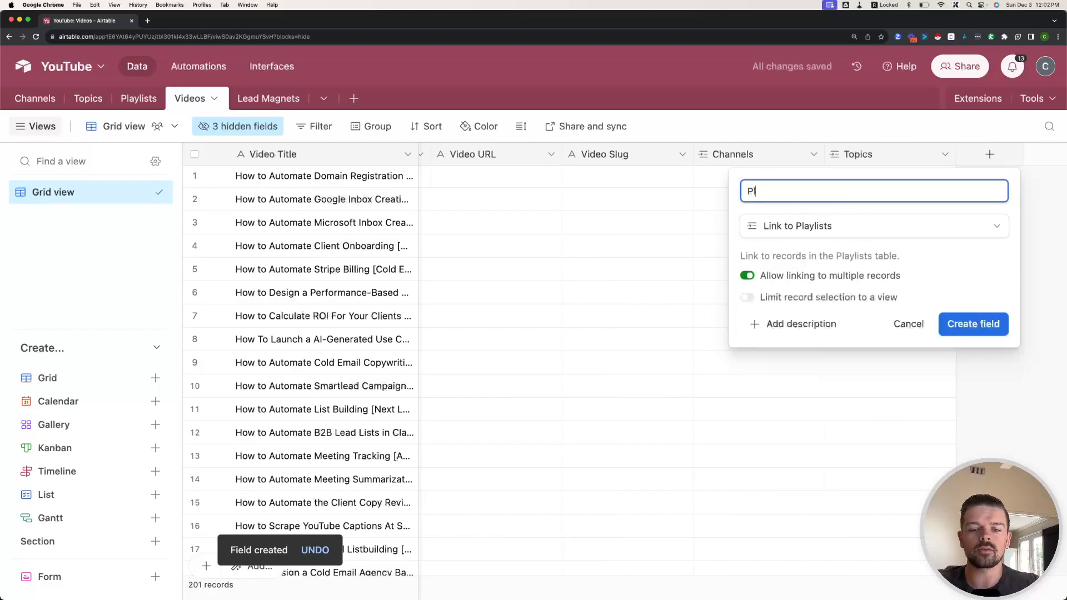
pyautogui.press('Return')
# - Add a field named Lead Magnets to the Videos table that links to records in the Lead Magnets table
pyautogui.hscroll(2, 778, 333)
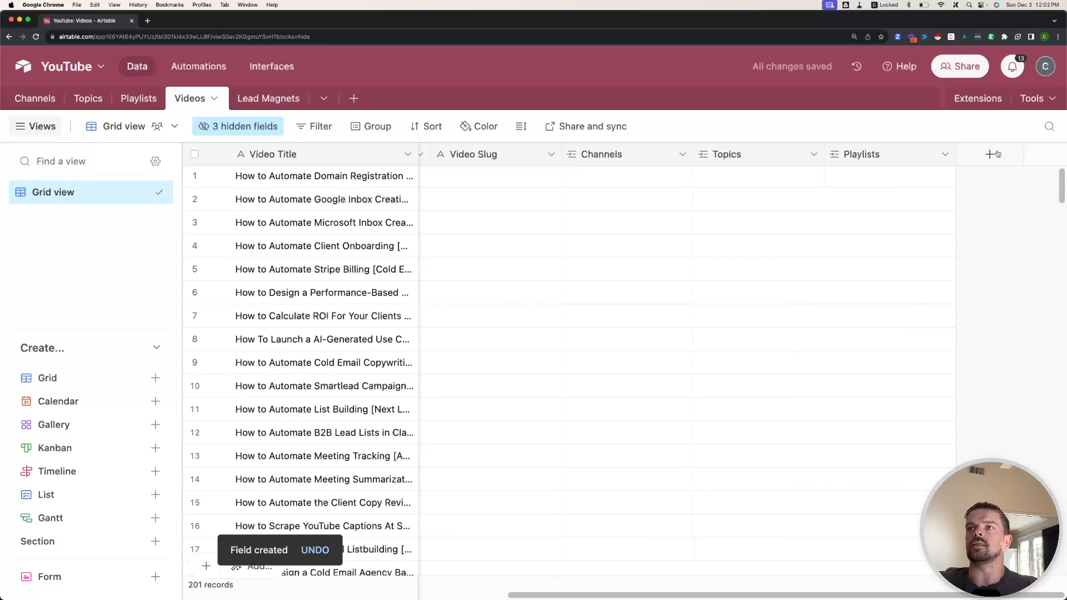
pyautogui.click(989, 154)
pyautogui.write('Lead Magnets')
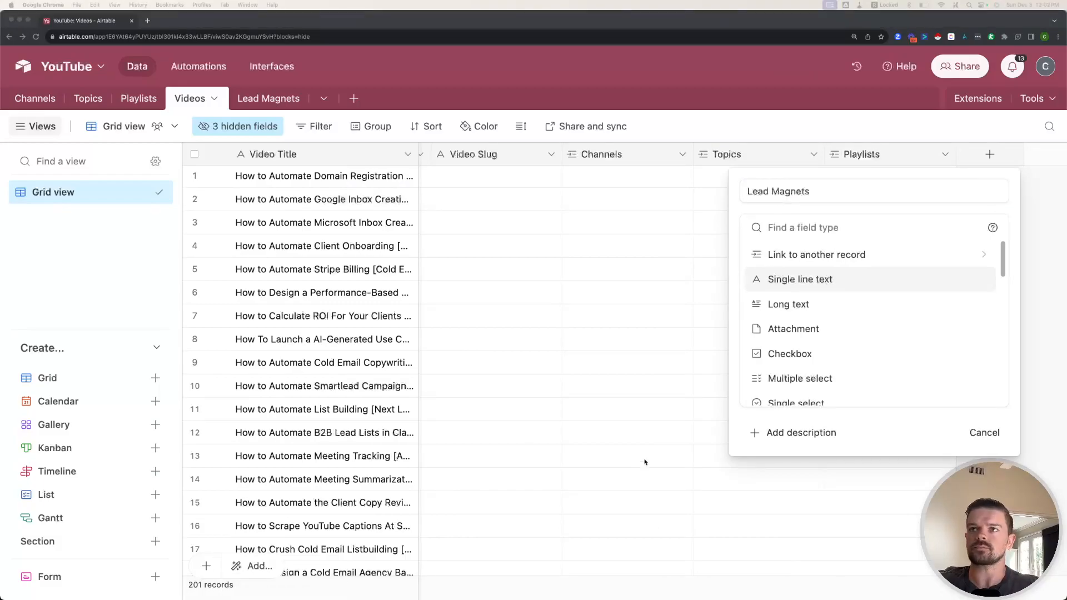
pyautogui.click(842, 254)
pyautogui.click(805, 353)
pyautogui.click(984, 328)
# - Create five new view sections in the Videos table
pyautogui.press('super+minus')
pyautogui.press('super+minus')
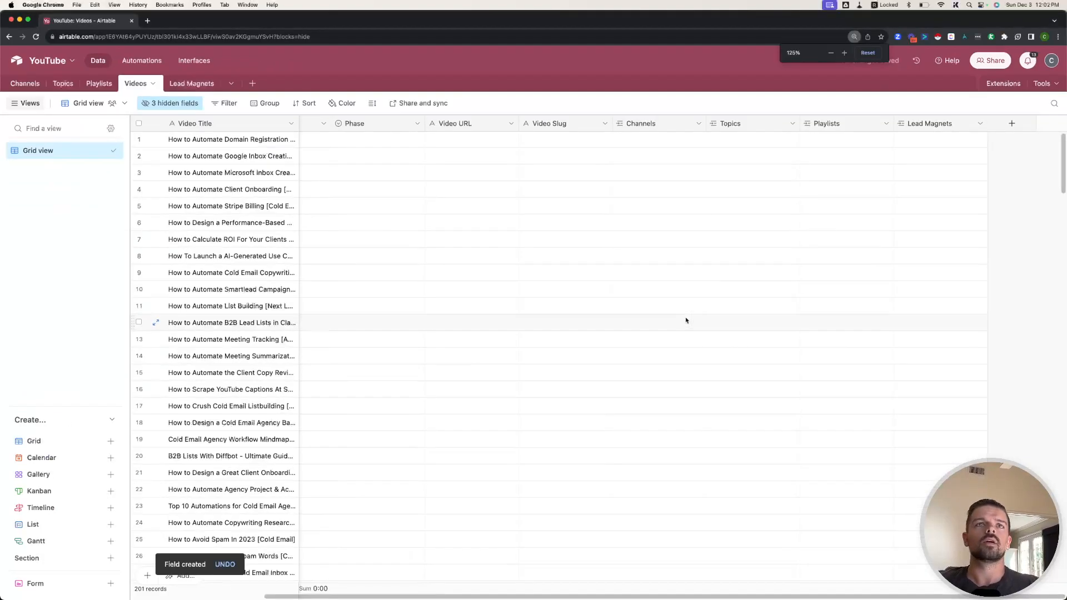
pyautogui.hscroll(-3, 551, 209)
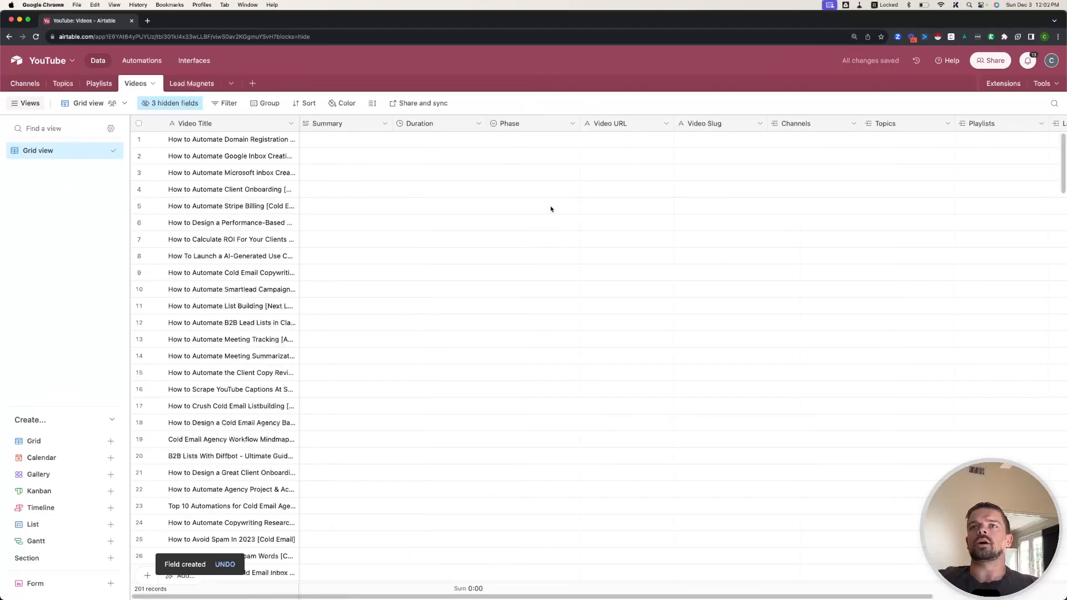
pyautogui.press('super+plus')
pyautogui.press('super+plus')
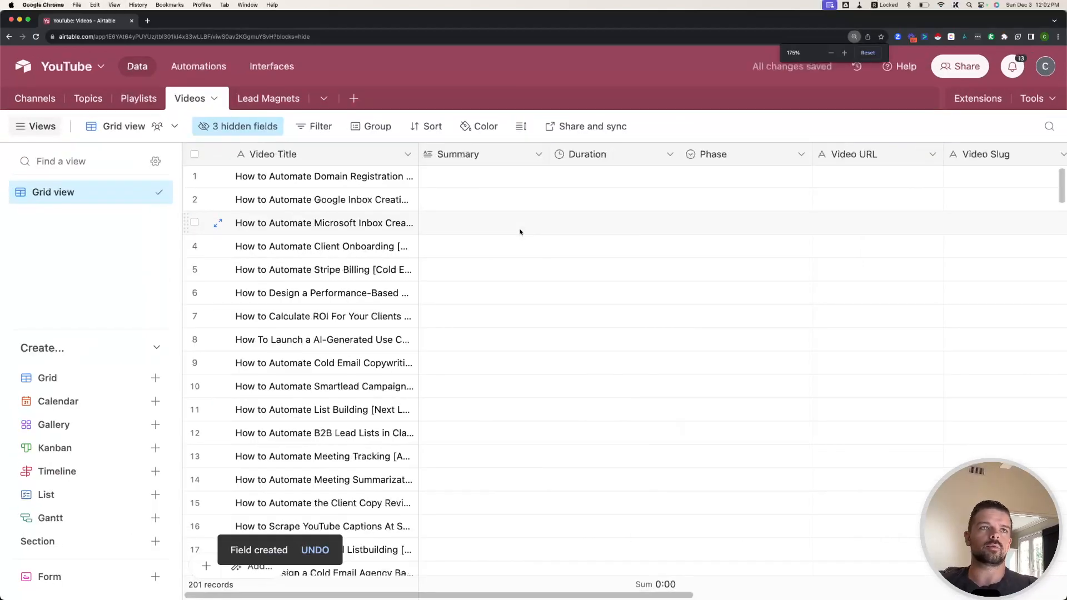
pyautogui.press('super+minus')
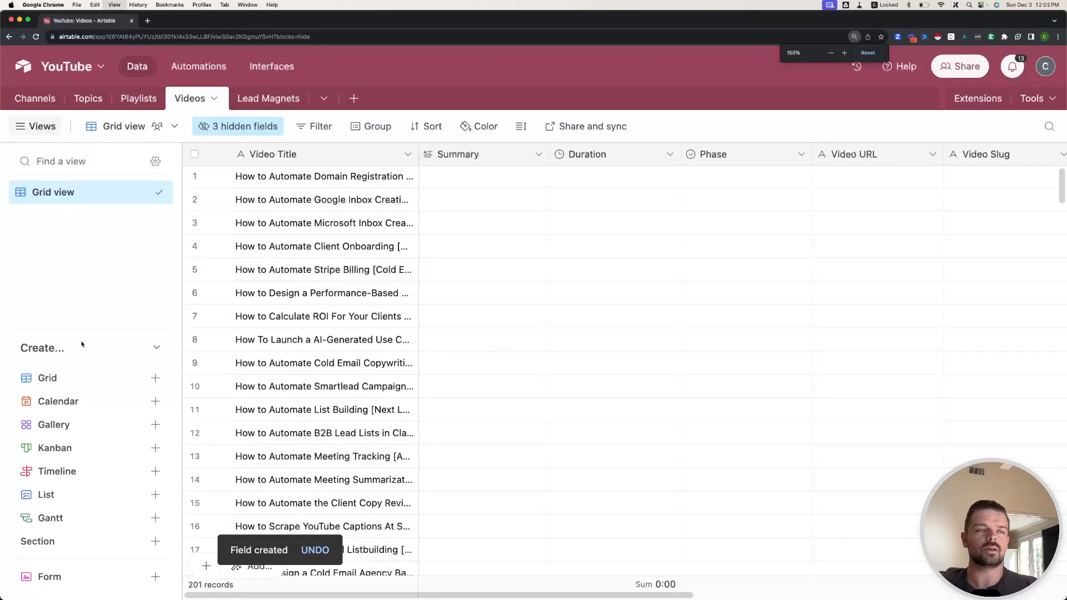
pyautogui.click(72, 550)
pyautogui.click(74, 551)
pyautogui.click(74, 556)
pyautogui.click(74, 555)
pyautogui.click(73, 556)
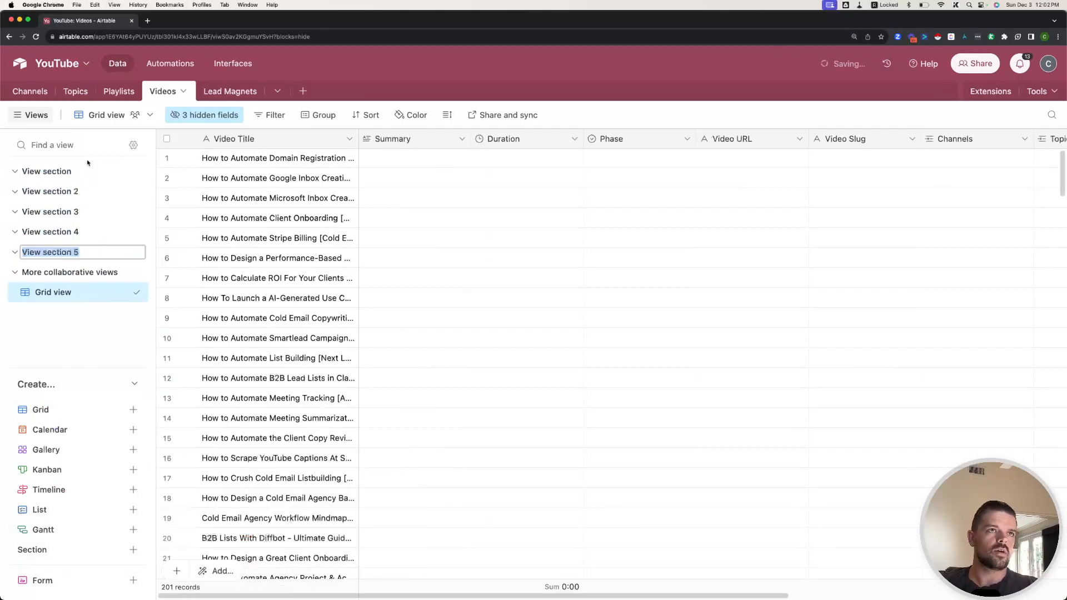
# - Rename the first view section Ideation and the second one Production
pyautogui.doubleClick(85, 172)
pyautogui.write('Id')
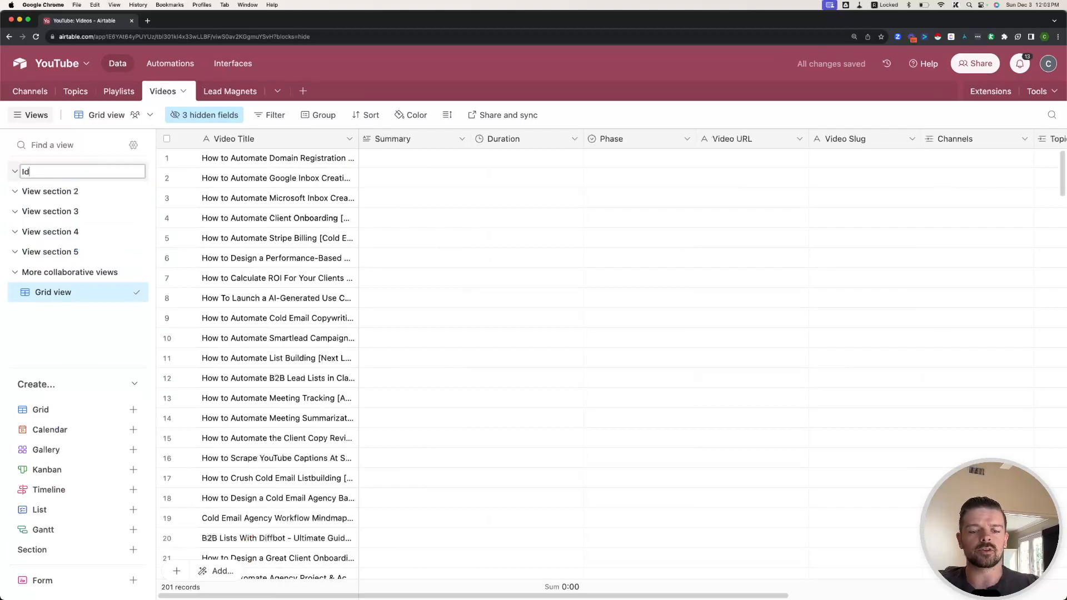
pyautogui.press('Return')
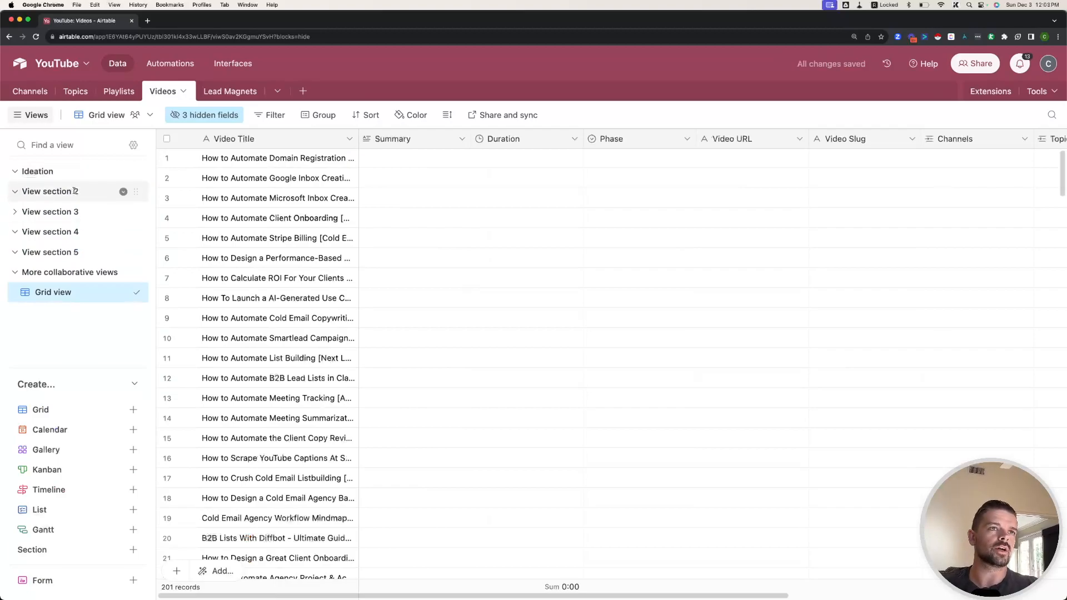
pyautogui.doubleClick(73, 191)
pyautogui.write('Produc')
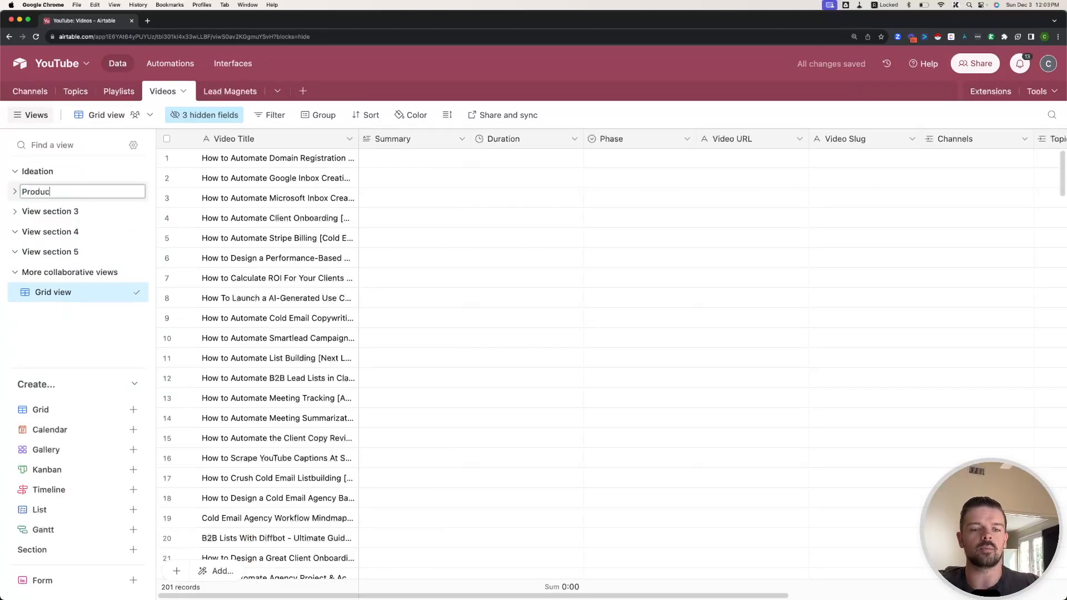
pyautogui.write('tion')
pyautogui.press('Return')
# - Rename the remaining three numbered view sections Upload, SEO and Distribution, in that order
pyautogui.doubleClick(70, 210)
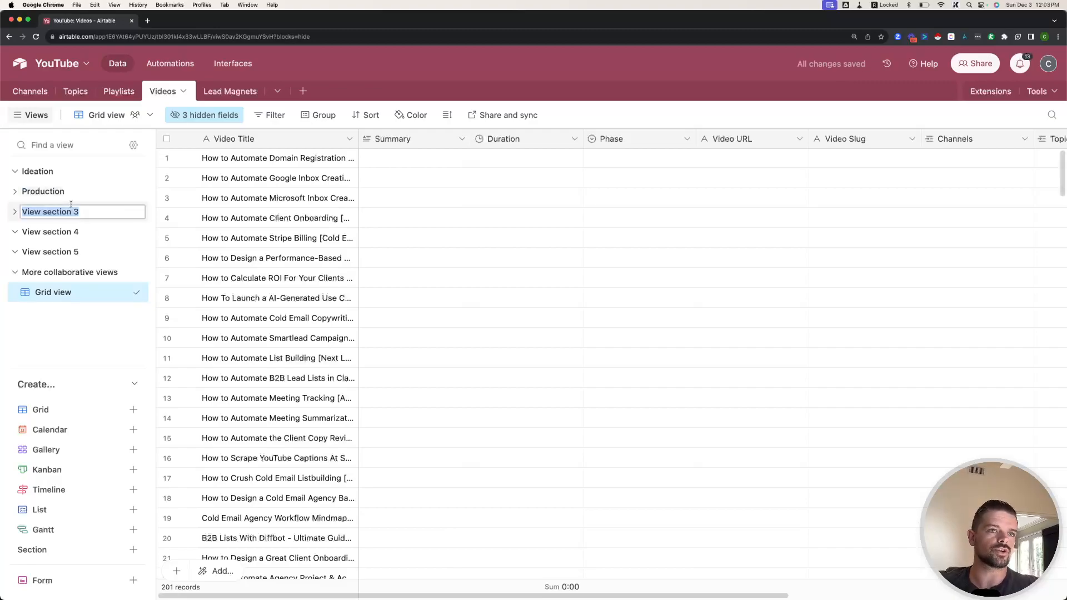
pyautogui.write('uploa')
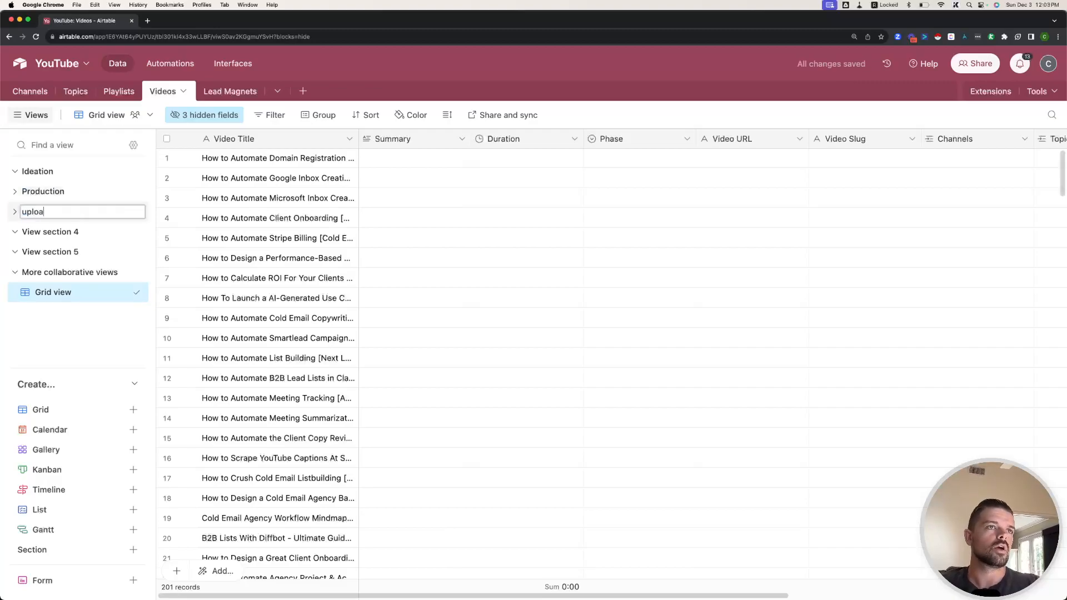
pyautogui.write('load')
pyautogui.press('Return')
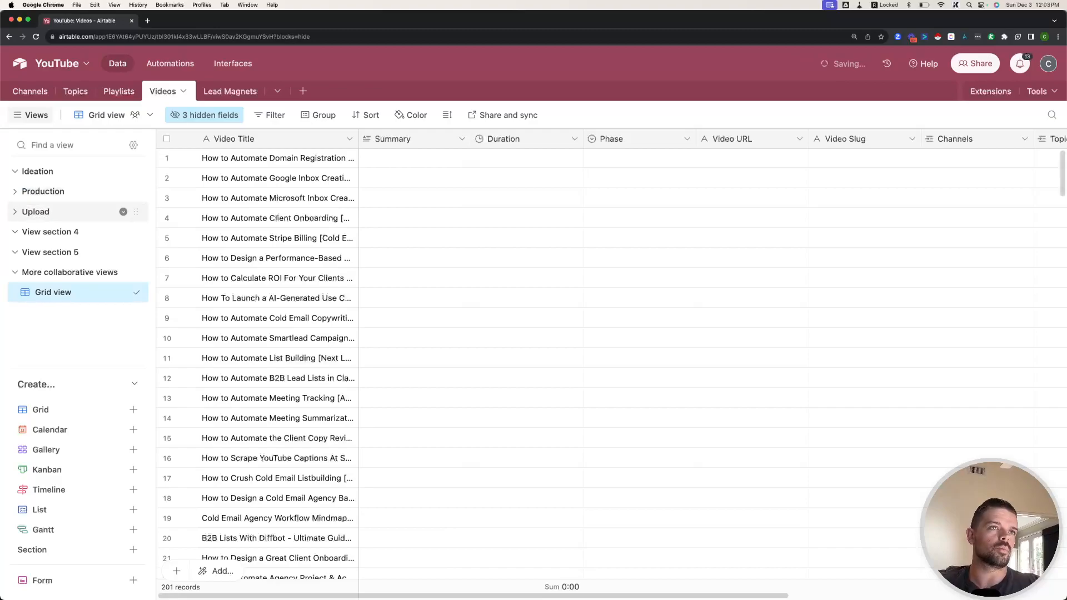
pyautogui.doubleClick(67, 231)
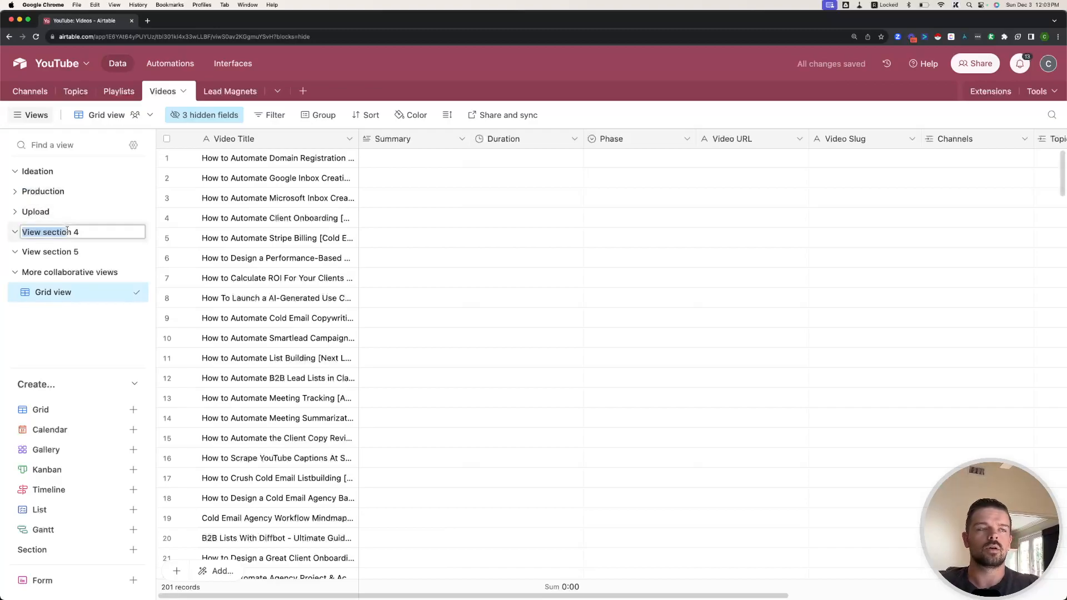
pyautogui.write('SEO')
pyautogui.press('Return')
pyautogui.doubleClick(58, 254)
pyautogui.tripleClick(57, 253)
pyautogui.write('Distribution')
pyautogui.press('Return')
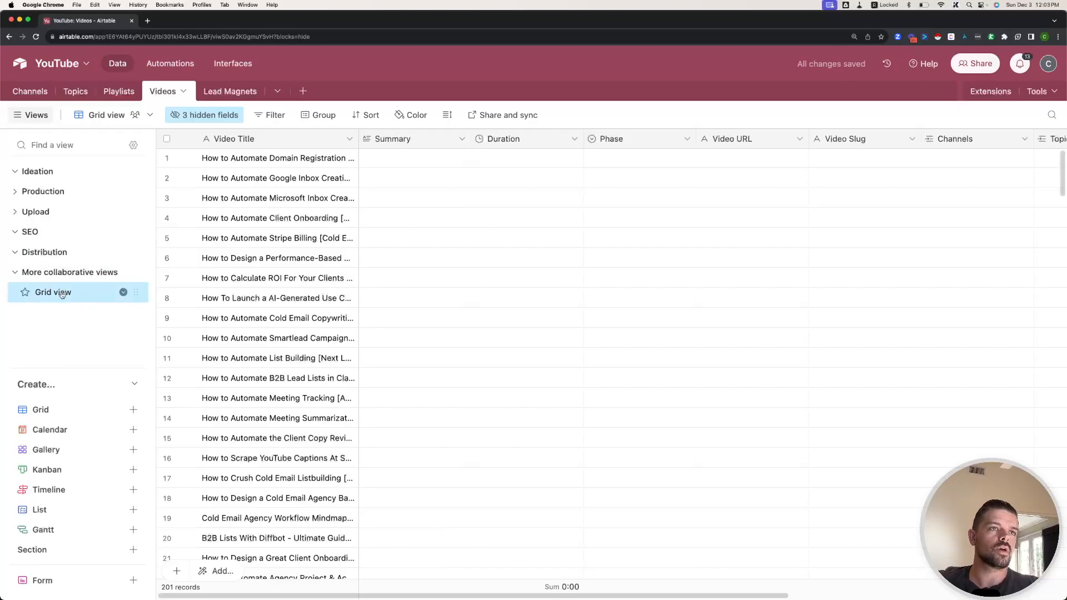
# - Rename the Videos table's grid view as Playground
pyautogui.rightClick(61, 294)
pyautogui.click(203, 354)
pyautogui.write('Playground')
pyautogui.press('Return')
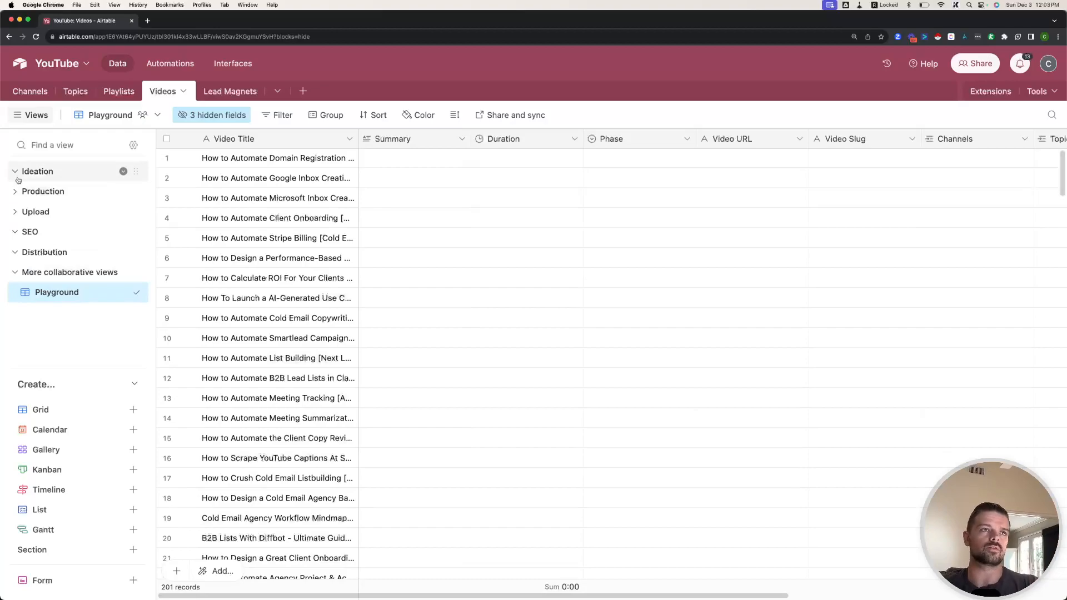
# - Duplicate the Playground view as Video Ideas and move the copy into the Ideation section
pyautogui.rightClick(84, 297)
pyautogui.click(199, 376)
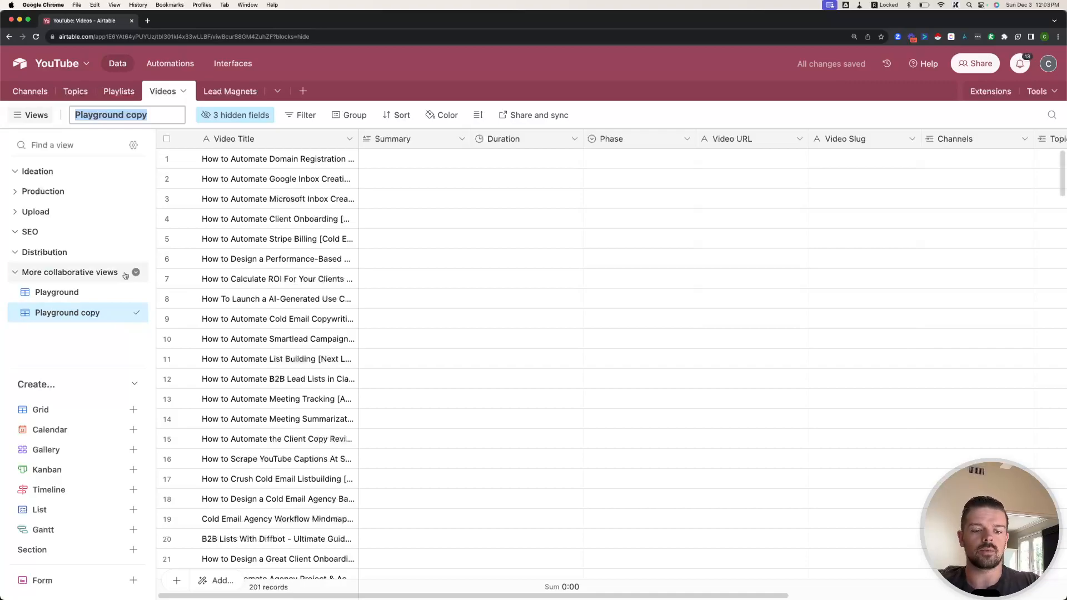
pyautogui.write('Video Ideas')
pyautogui.press('Return')
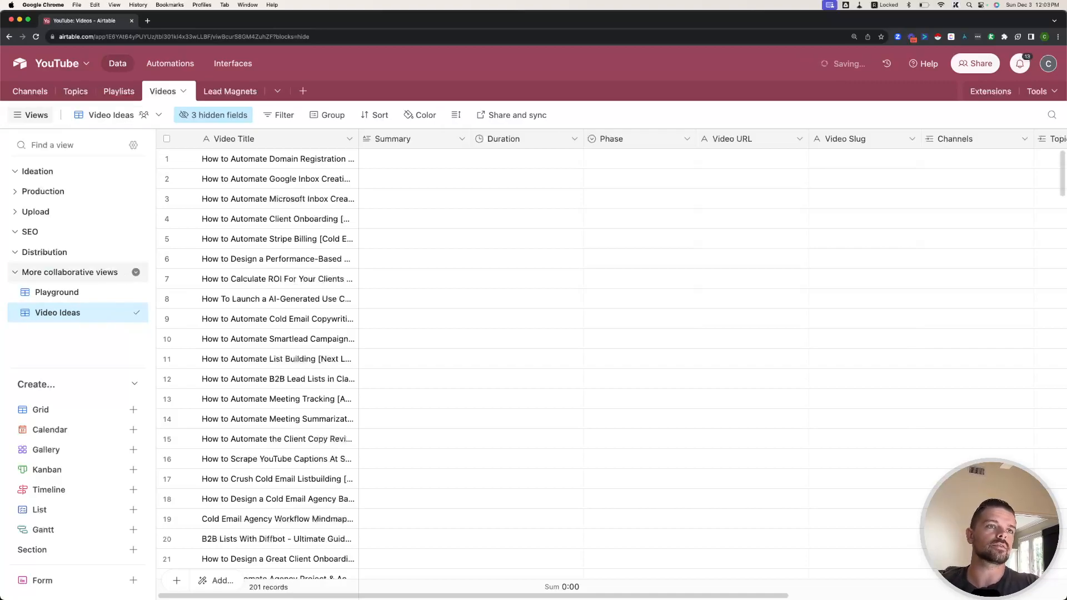
pyautogui.moveTo(138, 313); pyautogui.dragTo(145, 186)
# - Hide all fields except Video Title in the Video Ideas view and widen that column until the full titles fit
pyautogui.click(219, 115)
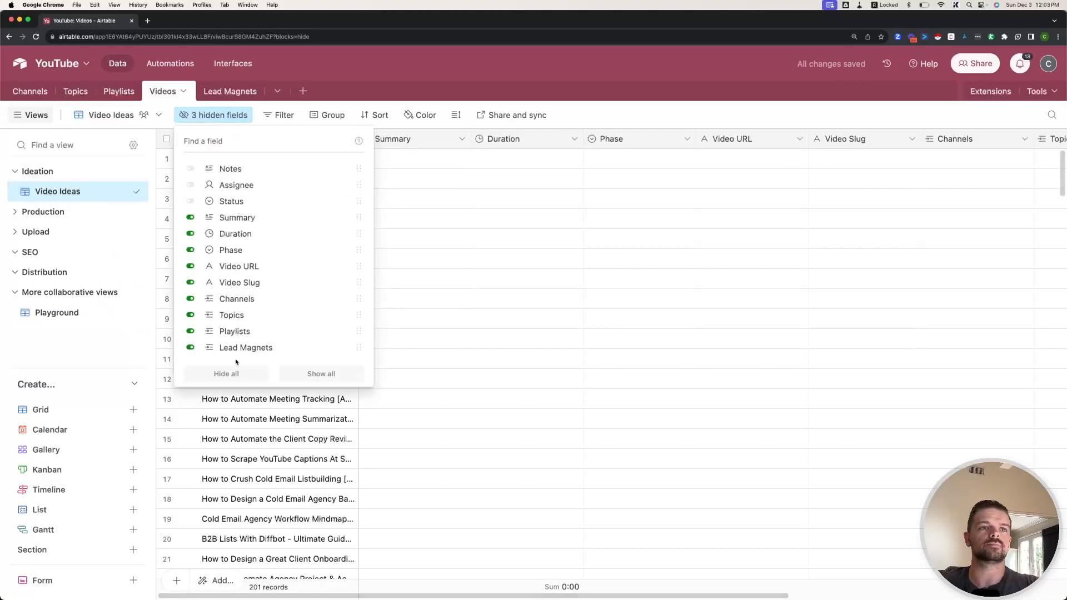
pyautogui.click(227, 373)
pyautogui.click(354, 139)
pyautogui.moveTo(354, 139); pyautogui.dragTo(490, 138)
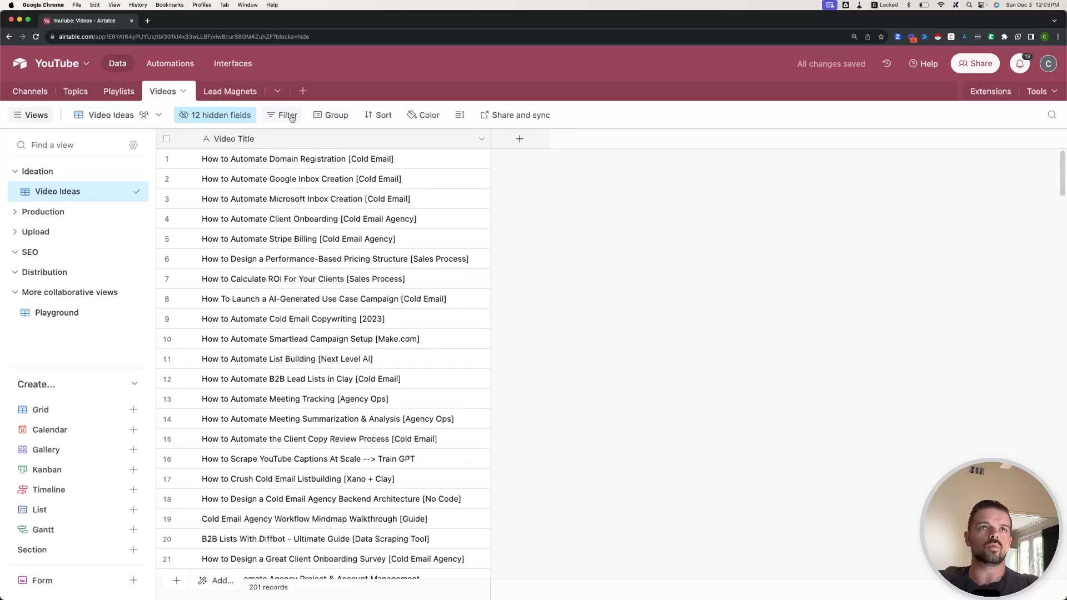
# - Find the hidden Phase field and show it in the Video Ideas view
pyautogui.click(519, 137)
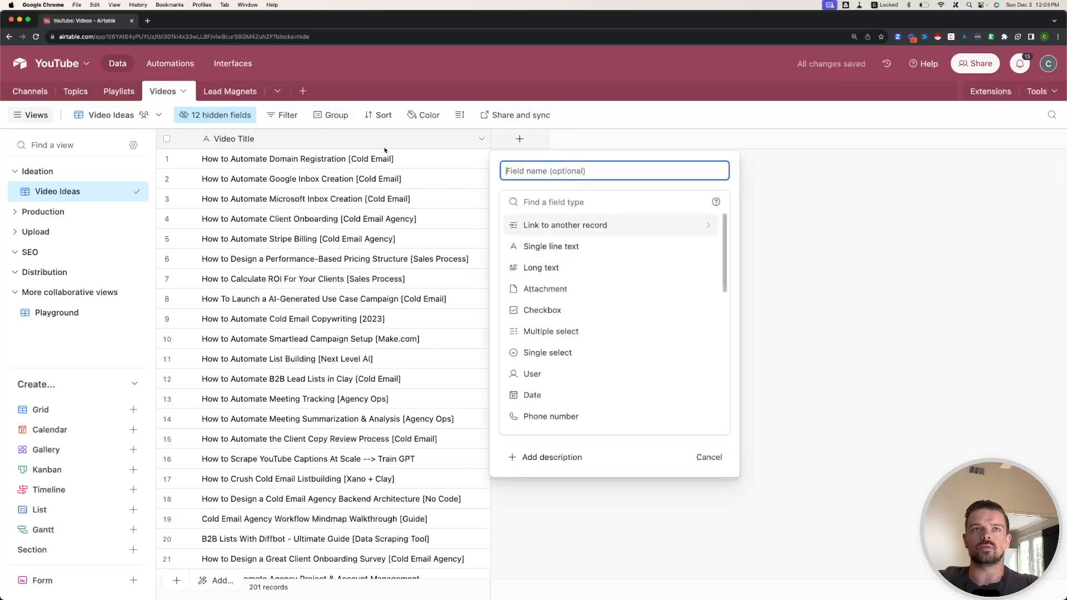
pyautogui.click(221, 115)
pyautogui.write('phase')
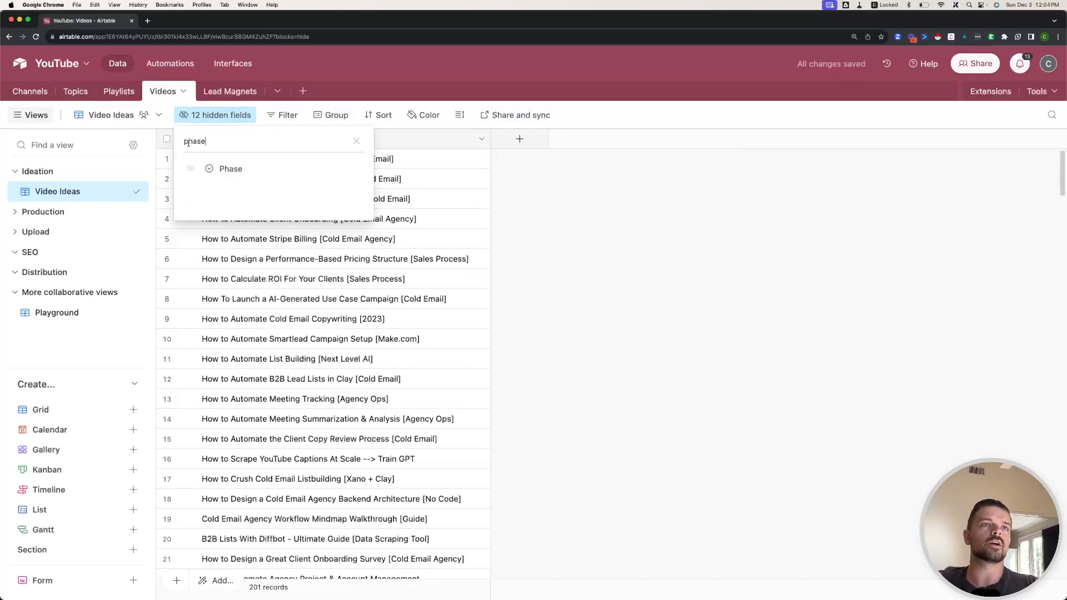
pyautogui.click(193, 168)
pyautogui.click(711, 219)
# - Set the first record's Phase to Ideation and copy that value down to all the other videos
pyautogui.doubleClick(540, 161)
pyautogui.click(516, 223)
pyautogui.press('super+c')
pyautogui.press('super+shift+Down')
pyautogui.press('super+v')
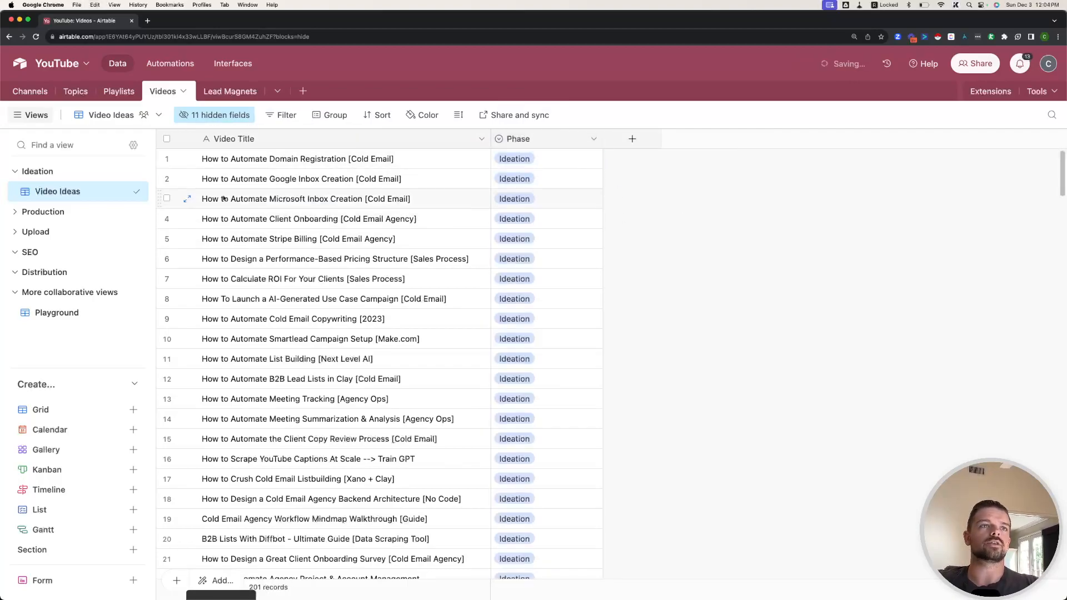
# - Duplicate the Video Ideas view, move the copy into the Production section and name it Production
pyautogui.click(125, 191)
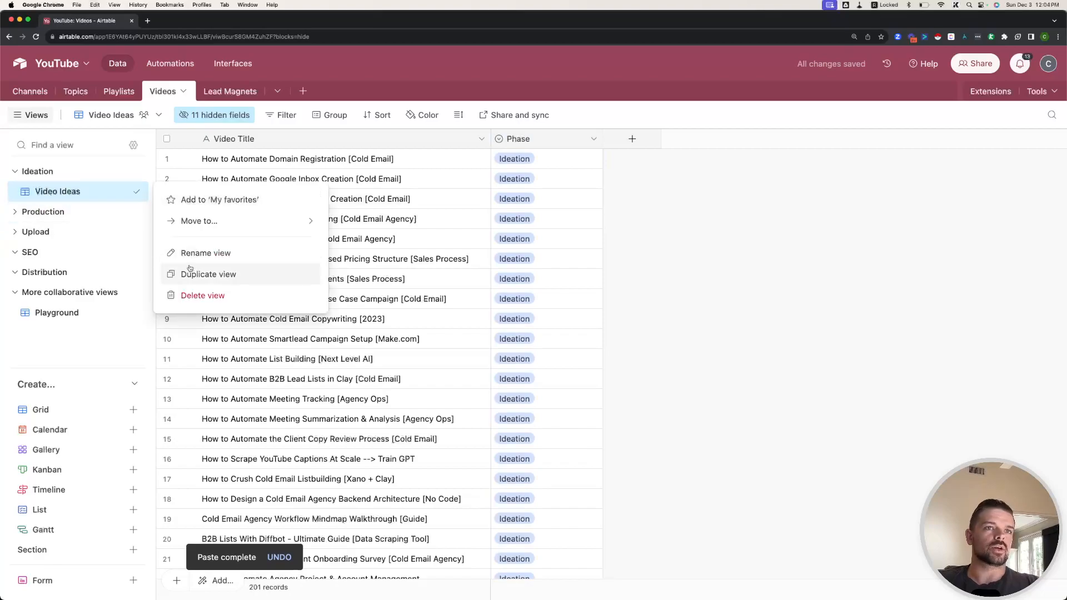
pyautogui.click(208, 274)
pyautogui.moveTo(137, 211); pyautogui.dragTo(141, 242)
pyautogui.write('Production')
pyautogui.press('Return')
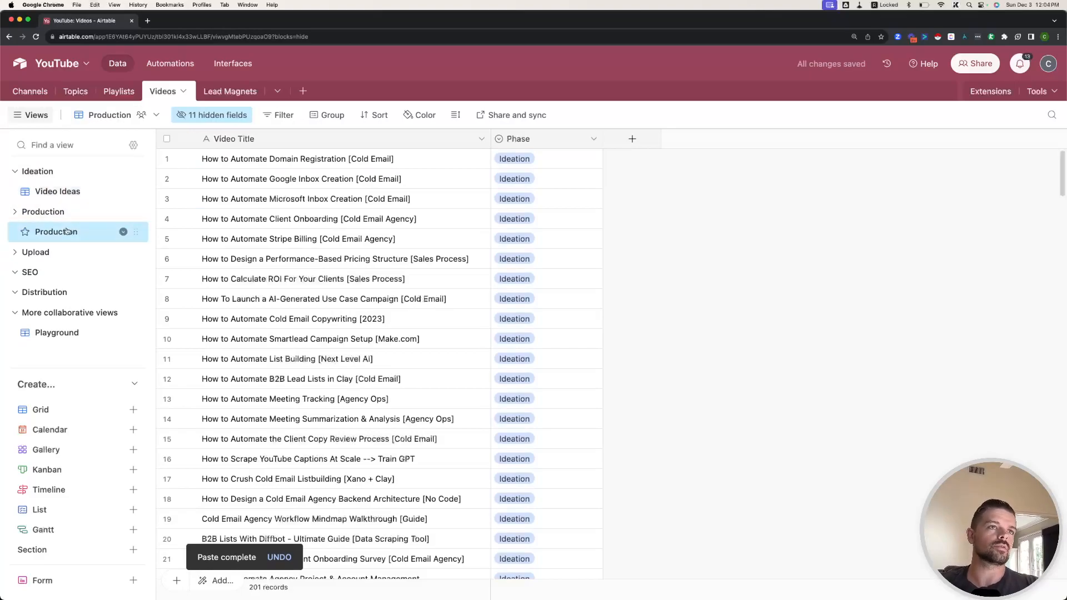
# - Duplicate the Production view, move the copy into the Upload section and rename it Upload
pyautogui.click(124, 232)
pyautogui.click(169, 311)
pyautogui.moveTo(94, 261); pyautogui.dragTo(56, 286)
pyautogui.doubleClick(57, 272)
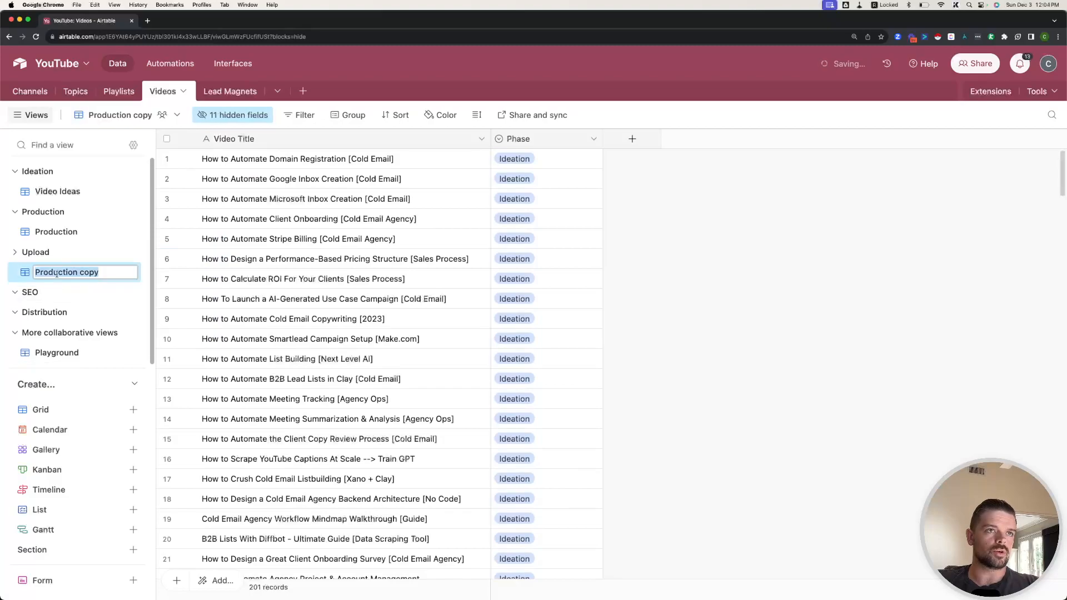
pyautogui.write('upload')
pyautogui.press('Return')
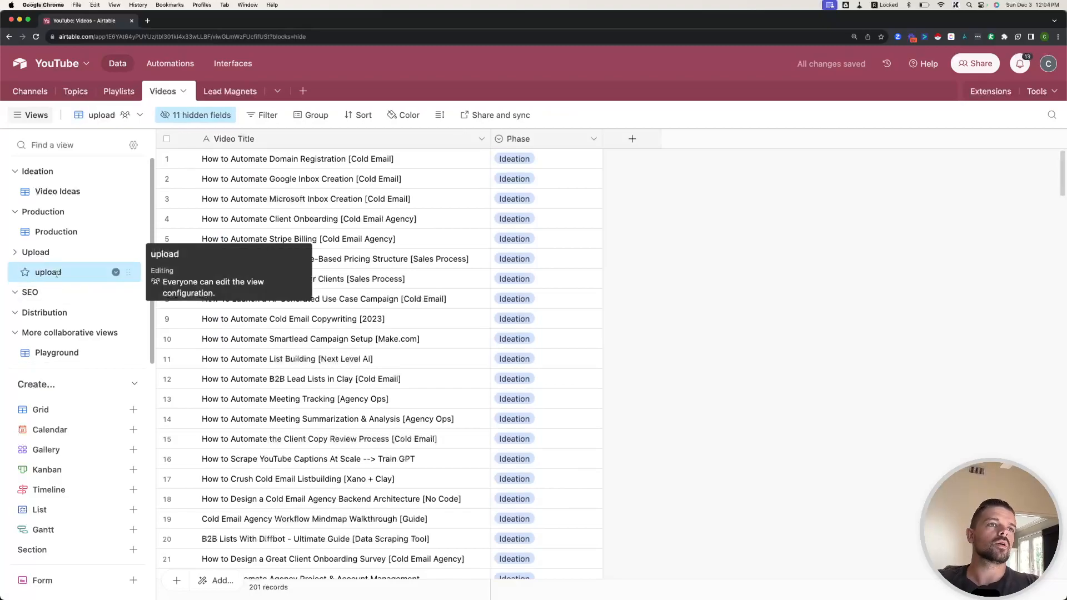
pyautogui.doubleClick(57, 272)
pyautogui.write('Upload')
pyautogui.press('Return')
# - Duplicate the Upload view, move the copy into the SEO section and rename it SEO
pyautogui.rightClick(57, 272)
pyautogui.click(214, 355)
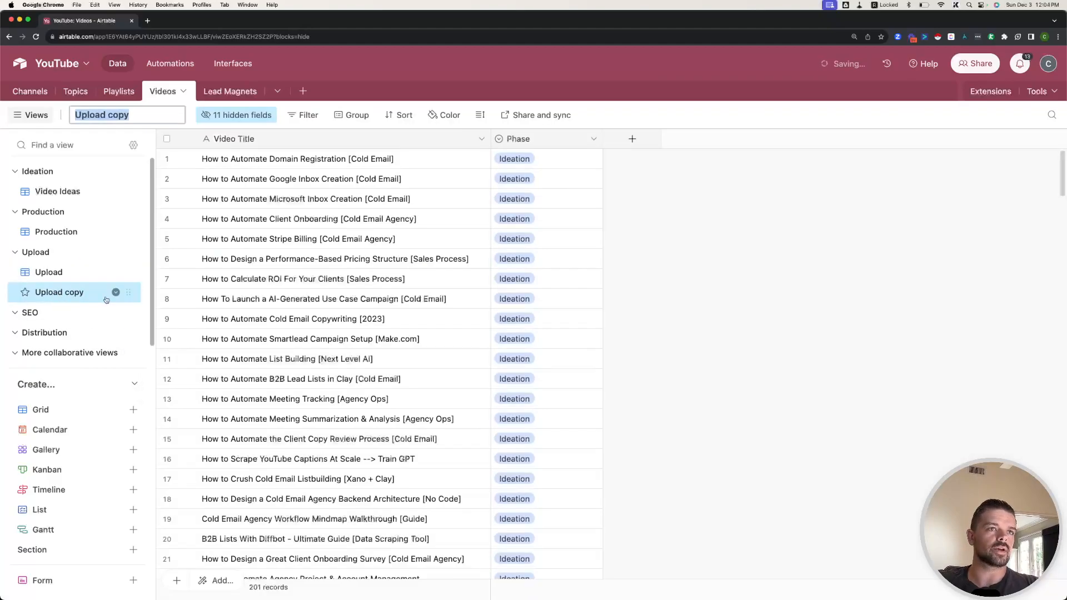
pyautogui.moveTo(100, 299); pyautogui.dragTo(50, 319)
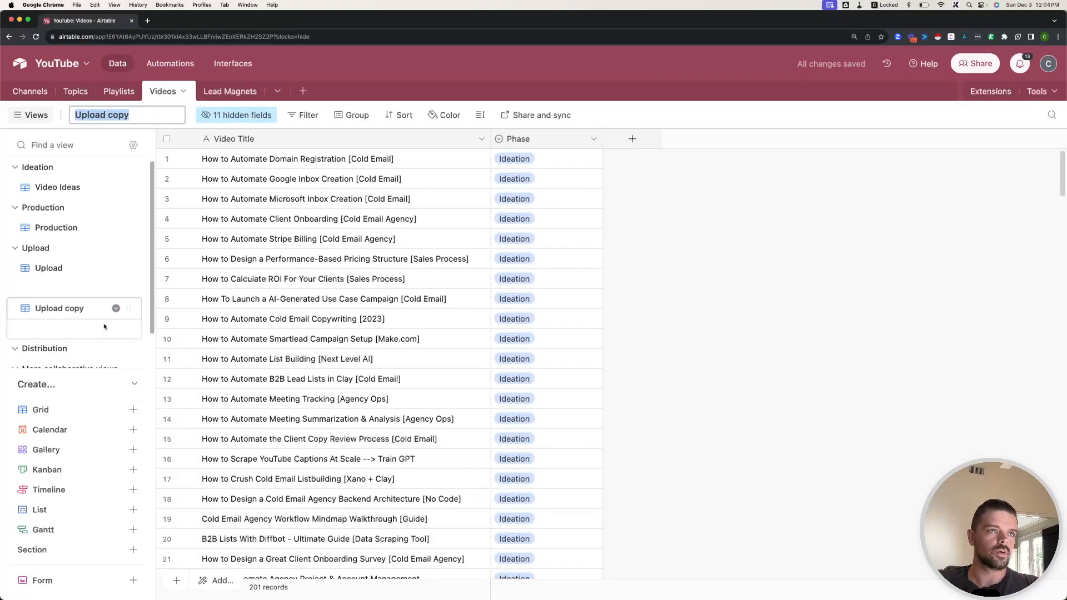
pyautogui.doubleClick(61, 309)
pyautogui.write('SEO')
pyautogui.press('Return')
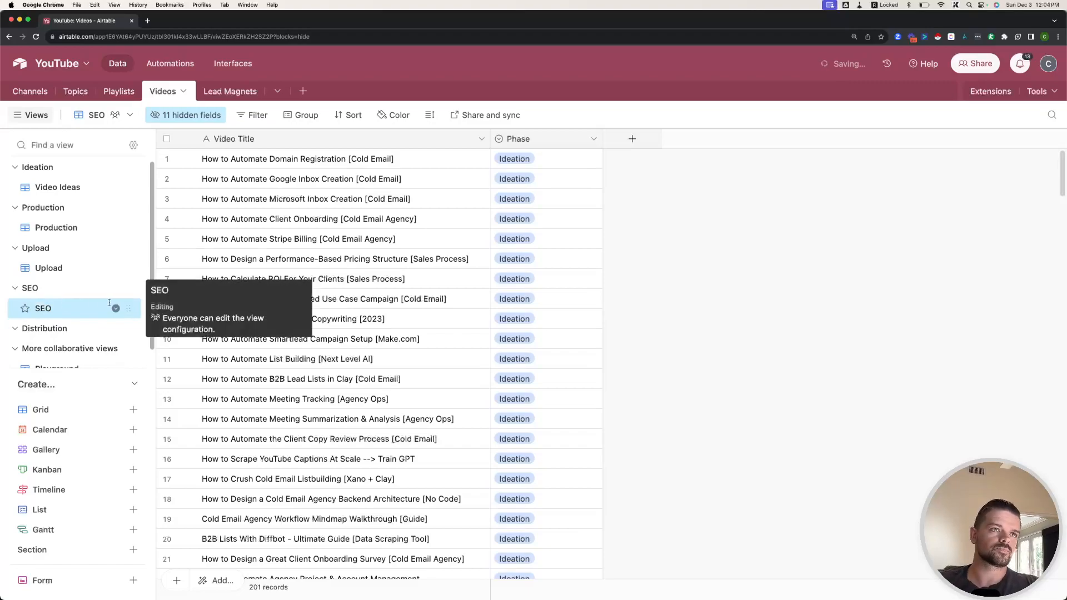
# - Duplicate the SEO view, move the copy into the Distribution section and rename it Social
pyautogui.rightClick(53, 310)
pyautogui.click(203, 392)
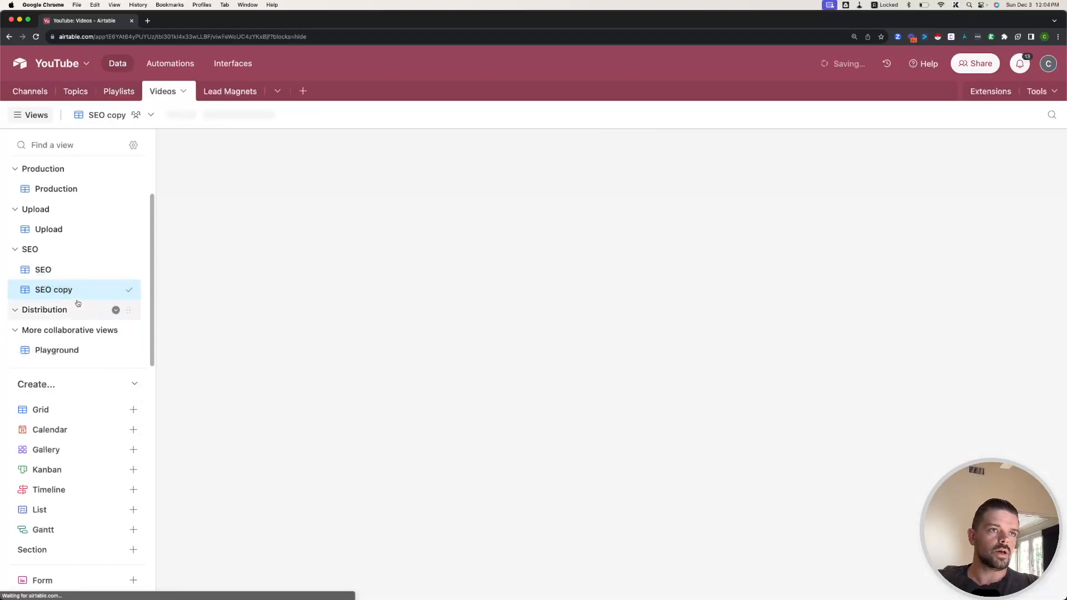
pyautogui.moveTo(135, 292); pyautogui.dragTo(61, 315)
pyautogui.doubleClick(59, 310)
pyautogui.write('Socia')
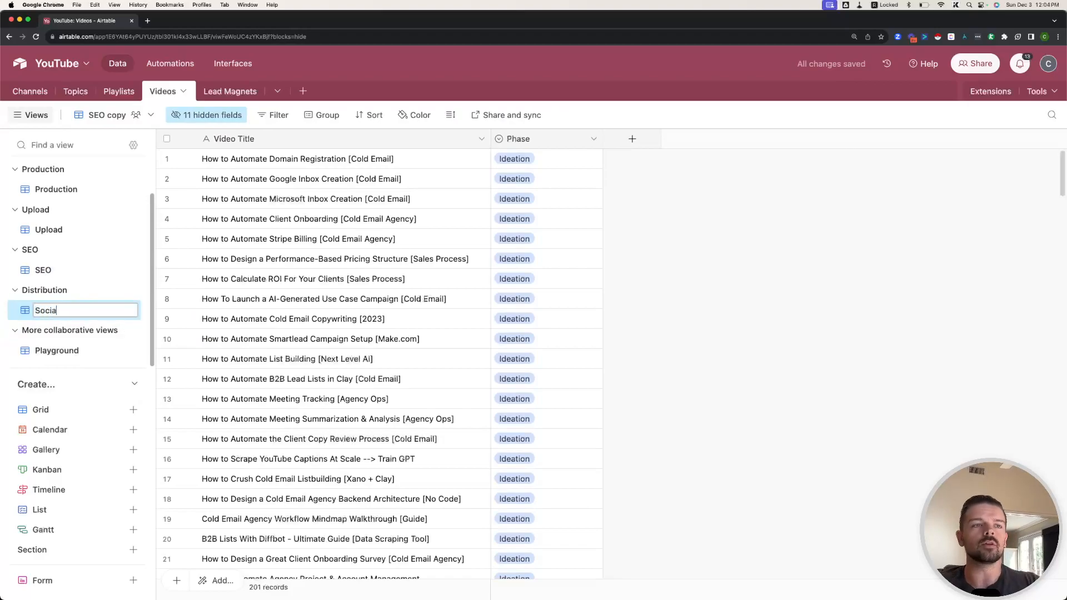
pyautogui.write('l')
pyautogui.press('Return')
# - Duplicate the Social view within the Distribution section and rename the copy Newsletter
pyautogui.rightClick(55, 309)
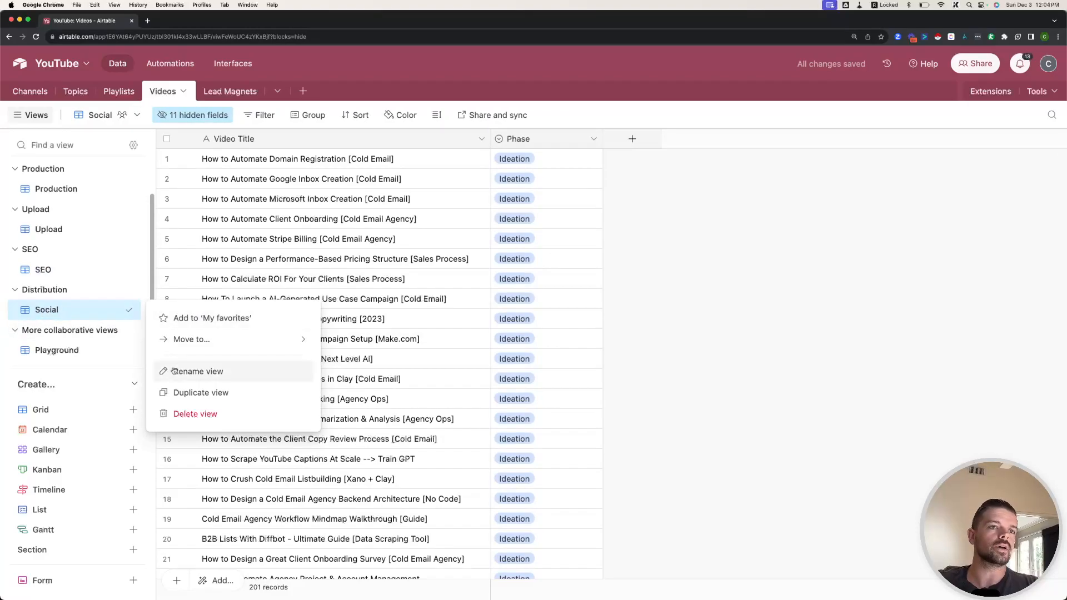
pyautogui.click(190, 392)
pyautogui.doubleClick(111, 329)
pyautogui.write('NJew')
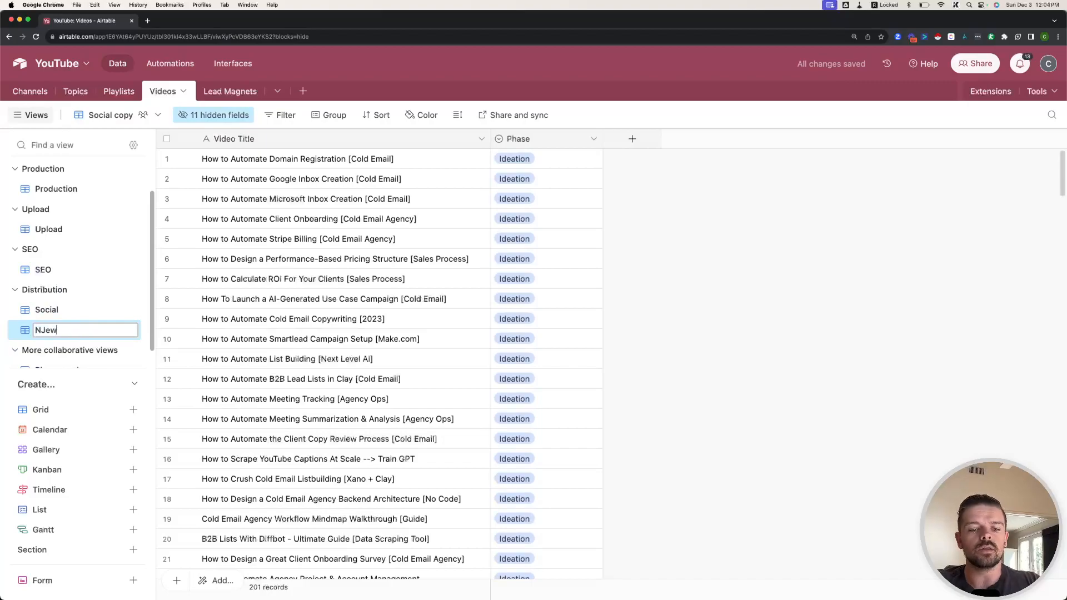
pyautogui.write('slet')
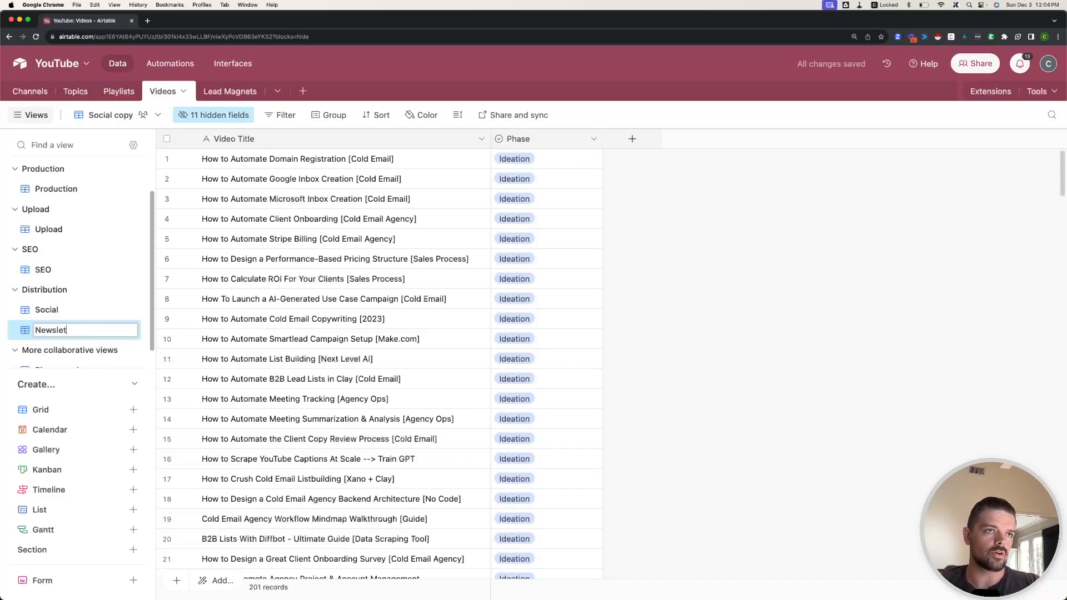
pyautogui.write('ter')
pyautogui.press('Return')
# - Create a collaborative Kanban view named Stage and place it first in the Production section
pyautogui.scroll(-1, 90, 283)
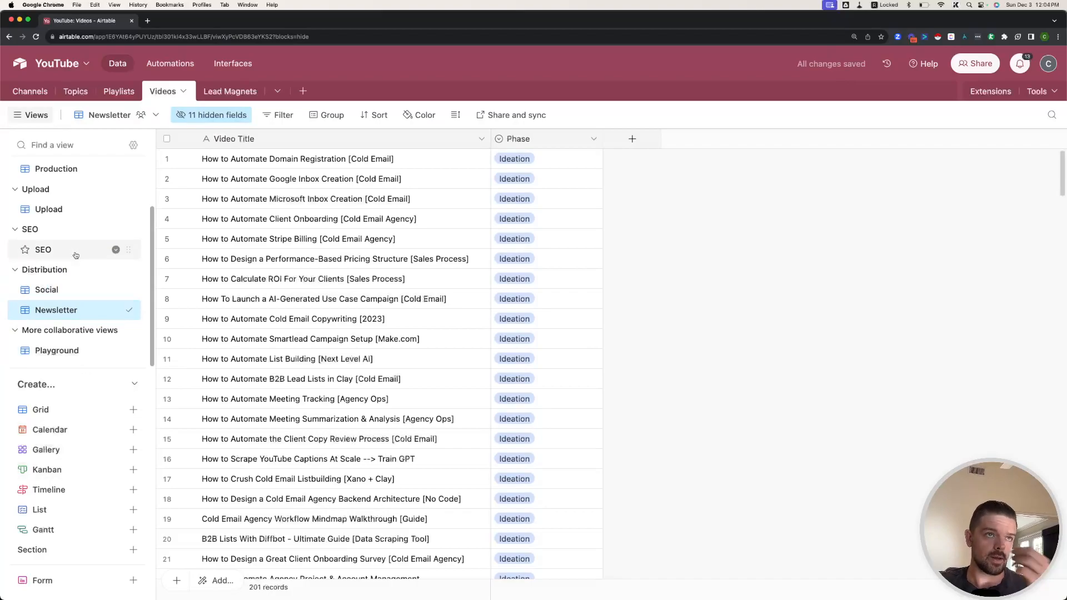
pyautogui.scroll(2, 75, 259)
pyautogui.scroll(-2, 74, 290)
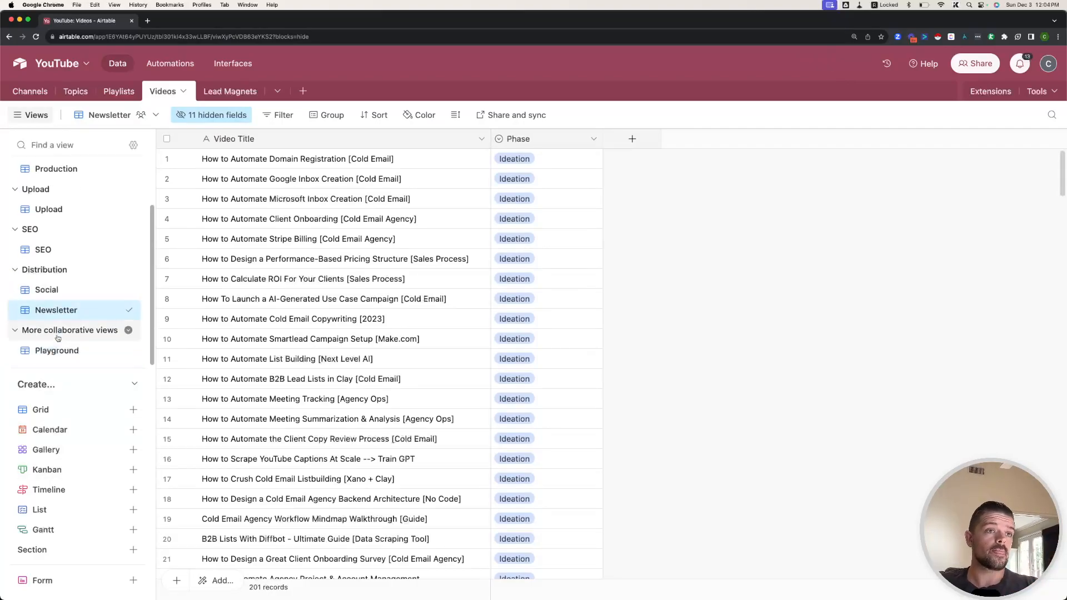
pyautogui.click(53, 475)
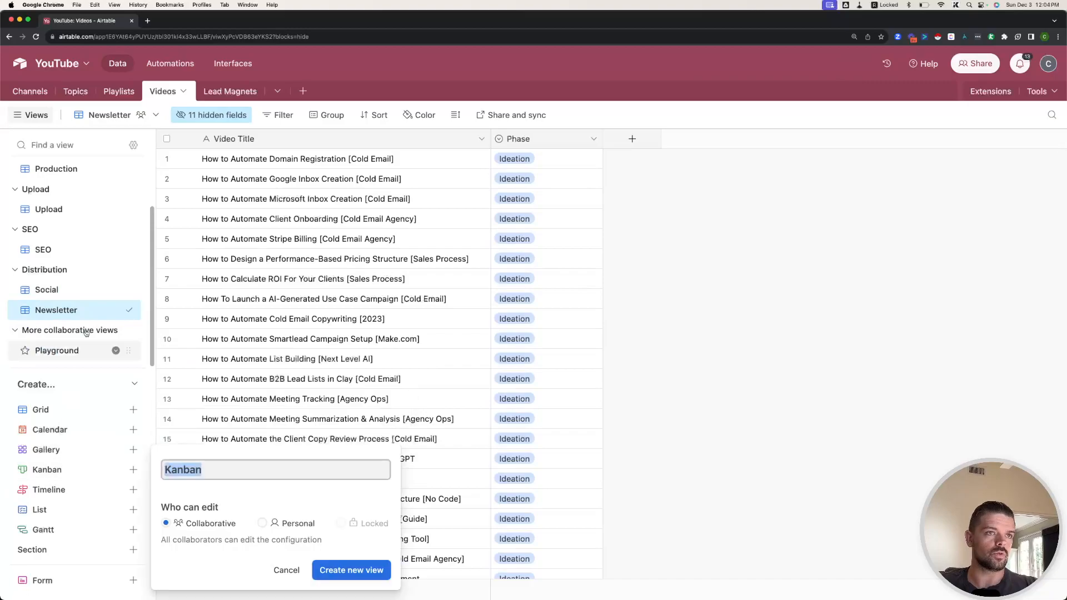
pyautogui.write('Stage')
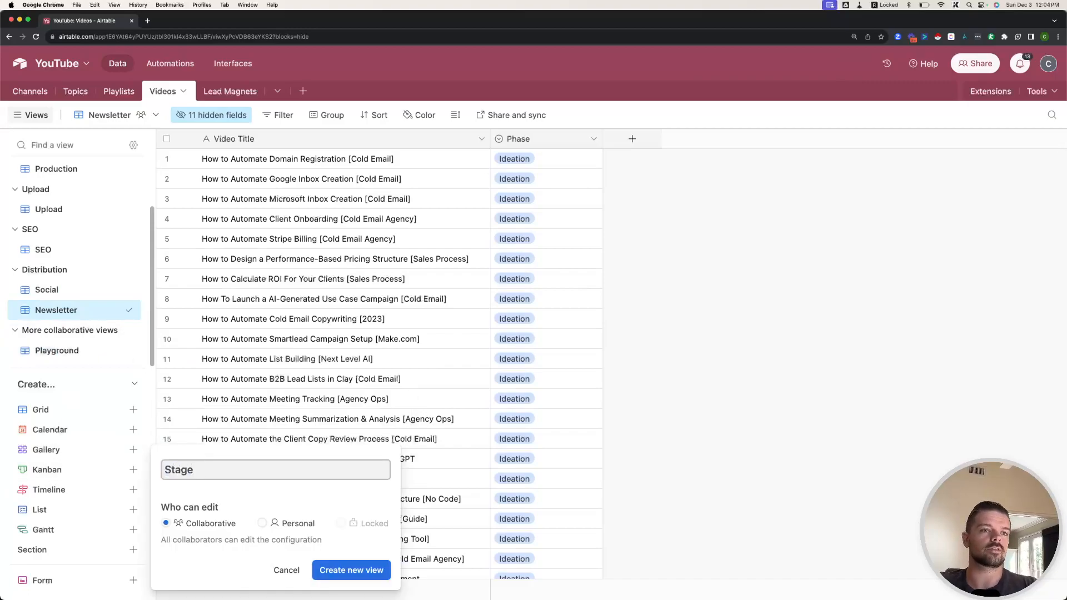
pyautogui.press('Return')
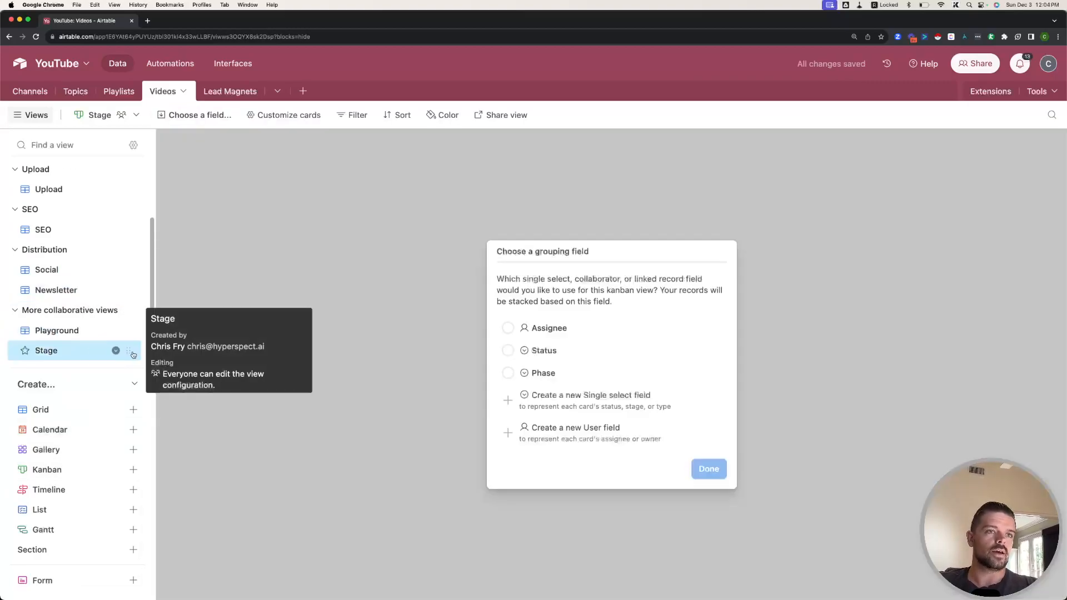
pyautogui.moveTo(129, 339); pyautogui.dragTo(115, 231)
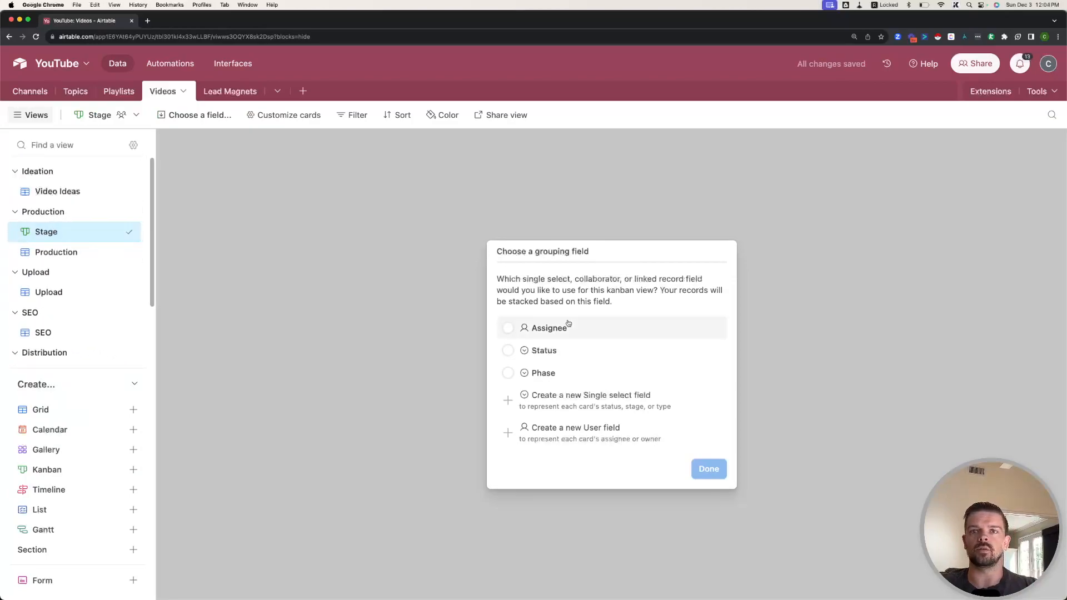
# - Stack the Stage board's records by the Phase field
pyautogui.click(512, 374)
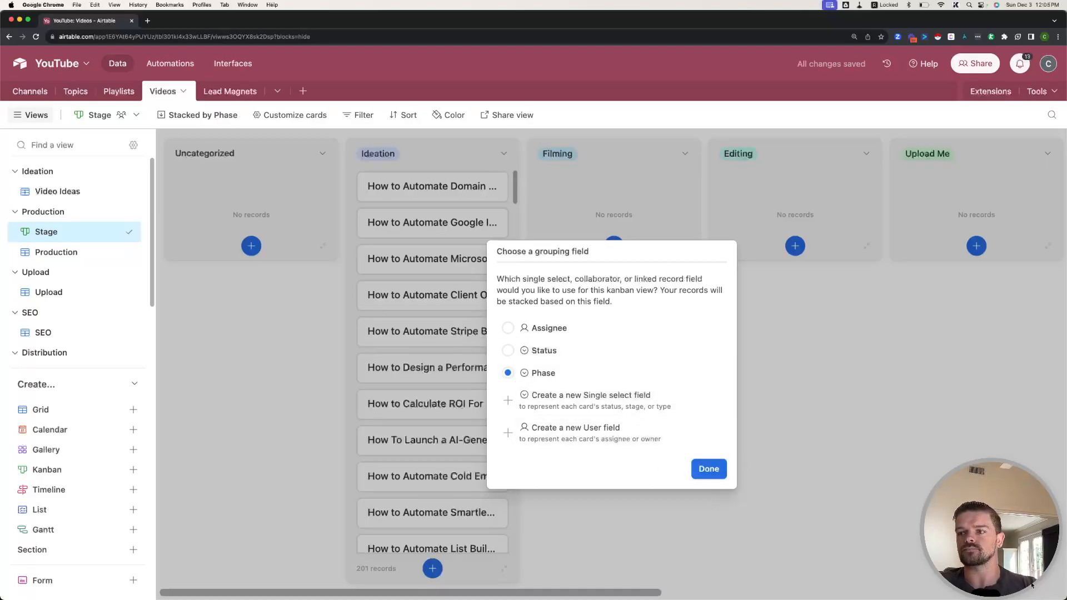
pyautogui.moveTo(1061, 596)
pyautogui.mouseDown()
pyautogui.moveTo(1061, 425)
pyautogui.moveTo(1062, 593)
pyautogui.mouseUp()
pyautogui.click(709, 384)
# - Move the How to Automate Domain Registration card to Editing and back to Filming, and check its Phase in the Video Ideas view
pyautogui.moveTo(415, 183); pyautogui.dragTo(669, 205)
pyautogui.hscroll(5, 639, 205)
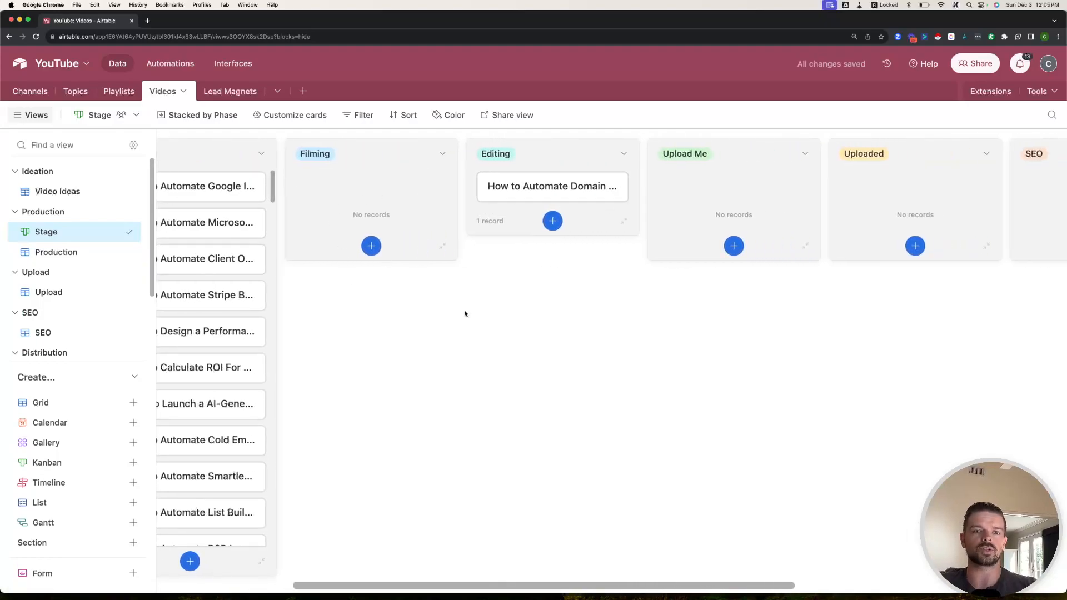
pyautogui.hscroll(-5, 397, 264)
pyautogui.hscroll(3, 679, 270)
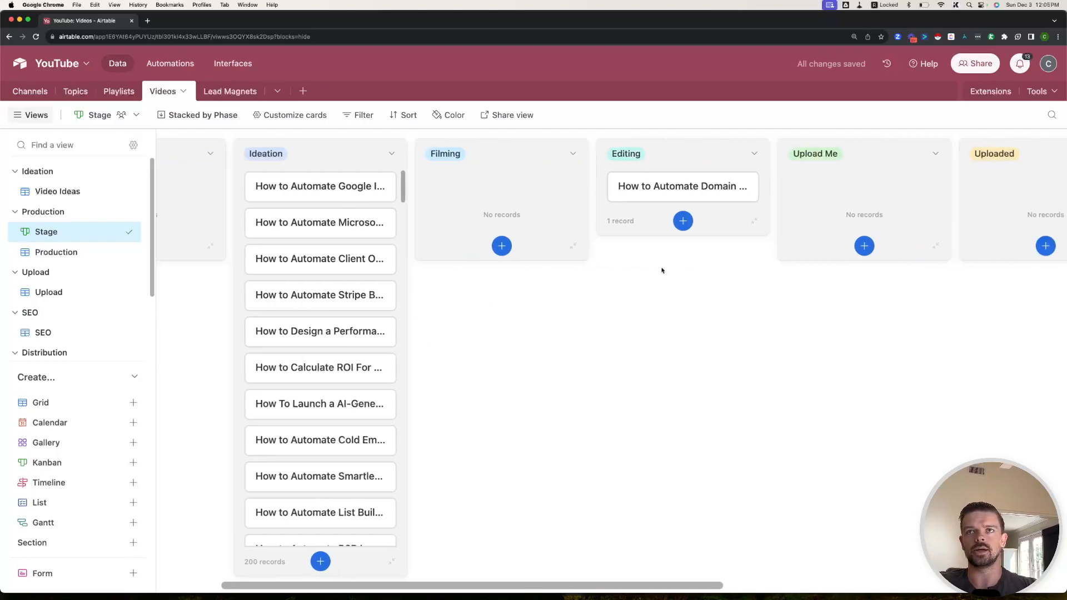
pyautogui.moveTo(699, 182); pyautogui.dragTo(505, 186)
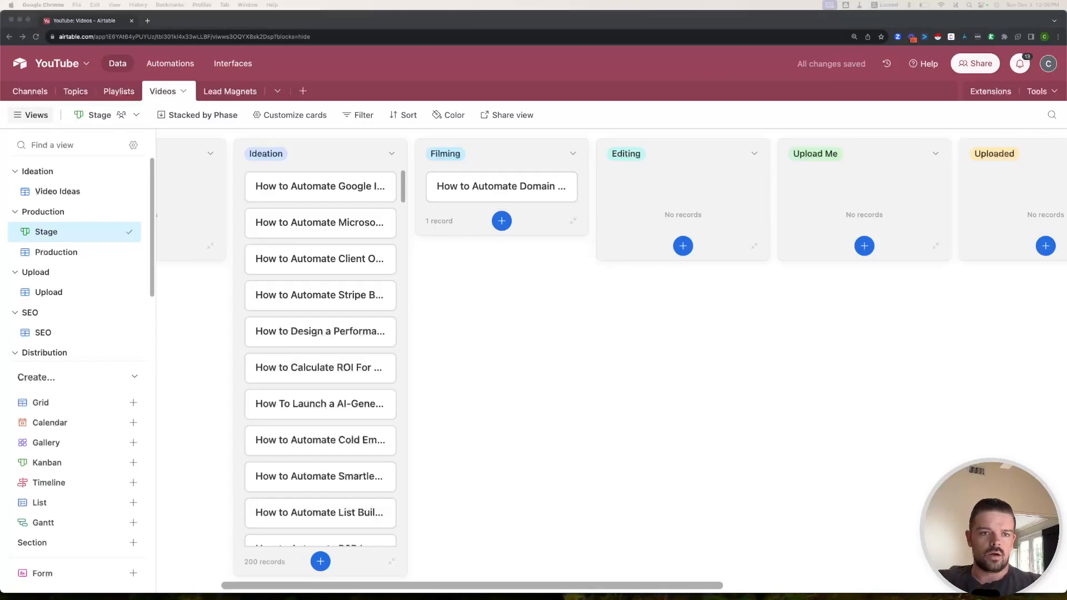
pyautogui.press('super+minus')
pyautogui.press('super+minus')
pyautogui.press('super+minus')
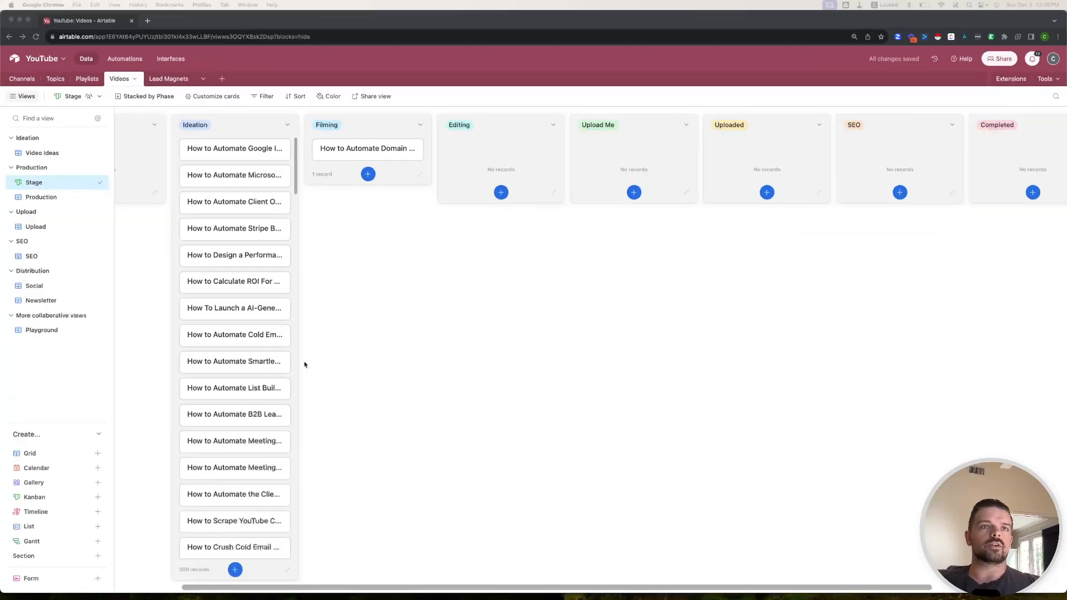
pyautogui.click(42, 153)
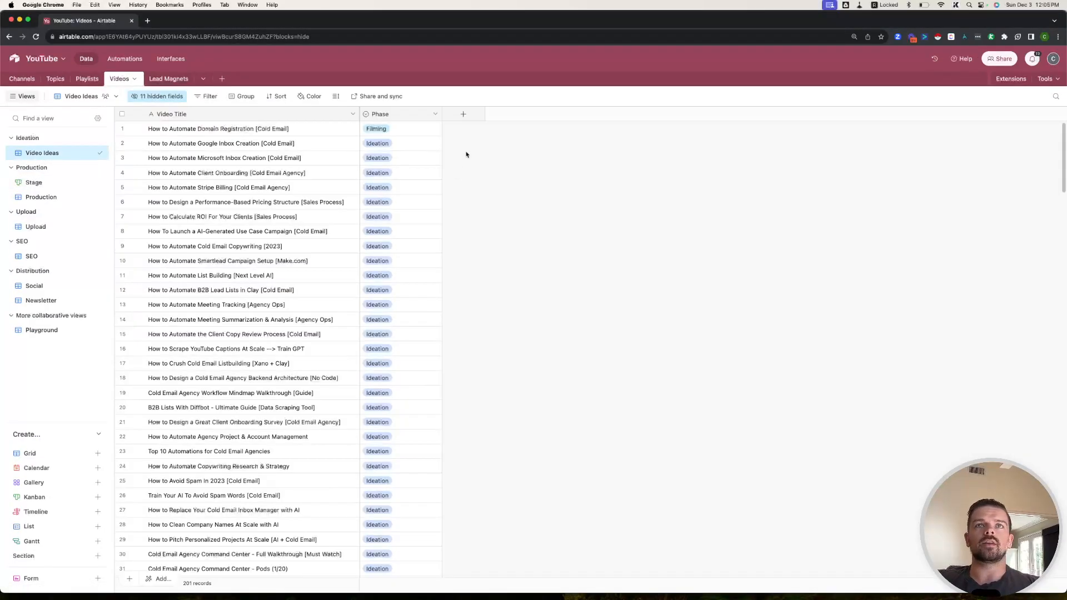
# - Add a formula field named Video Record ID with the formula =RECORD_ID() to the Playground view and inspect its values
pyautogui.click(50, 330)
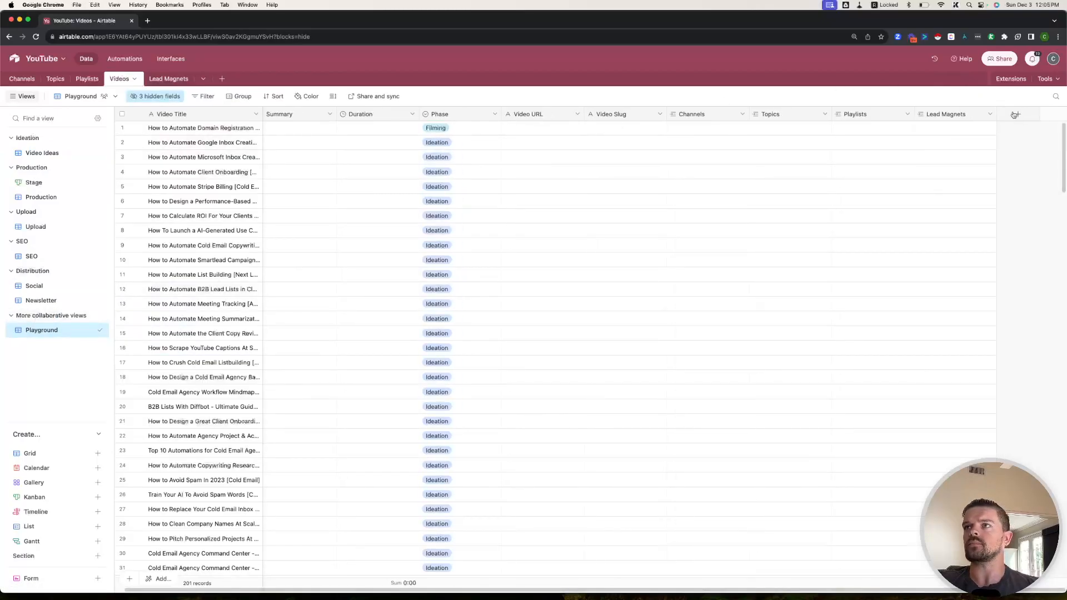
pyautogui.click(1021, 116)
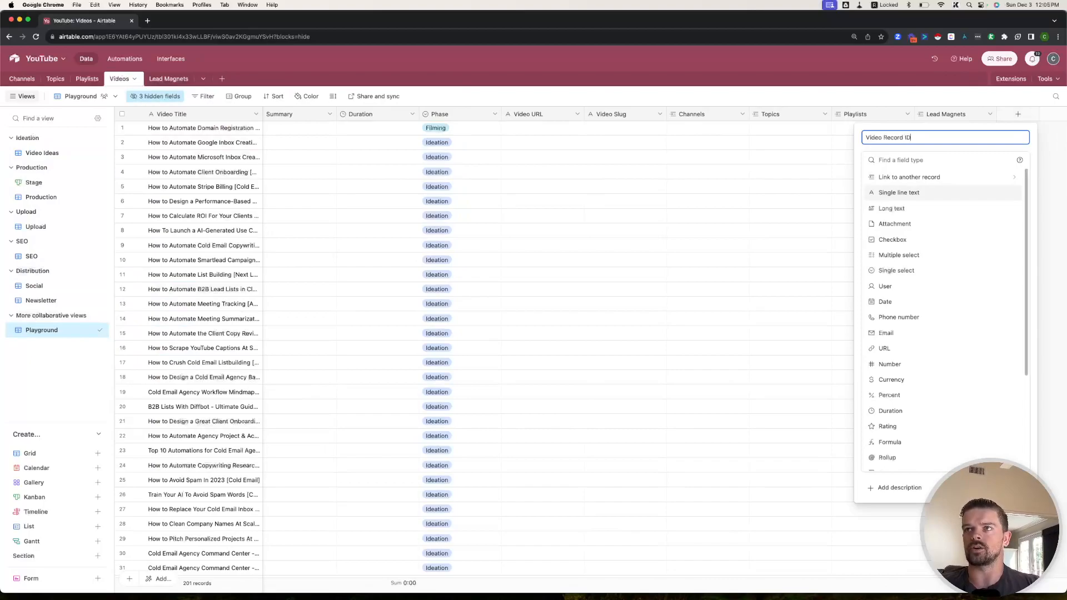
pyautogui.scroll(-3, 945, 333)
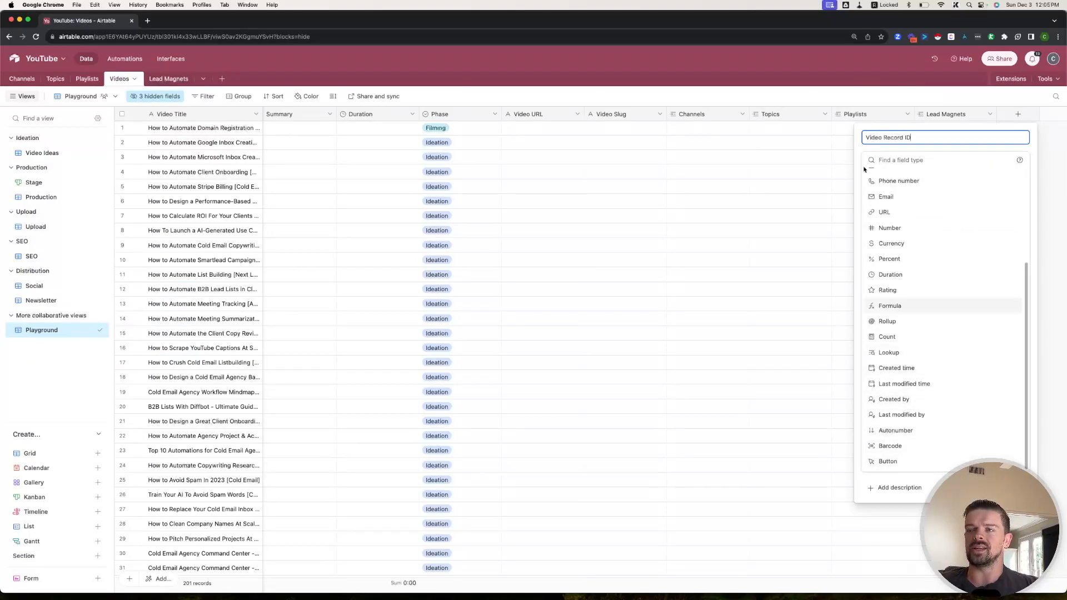
pyautogui.scroll(5, 959, 400)
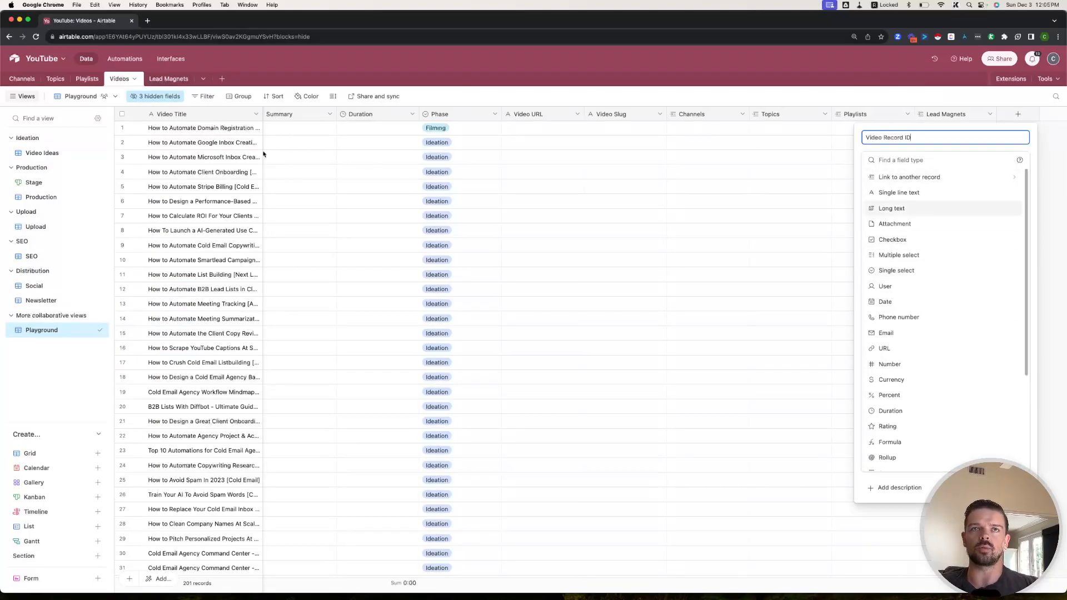
pyautogui.scroll(-3, 944, 311)
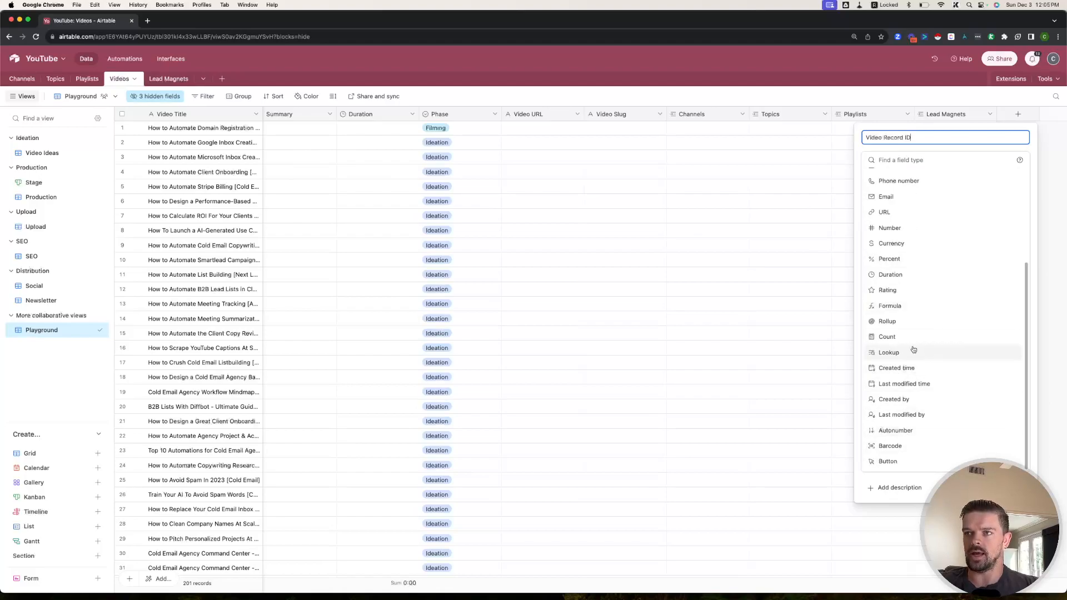
pyautogui.click(901, 306)
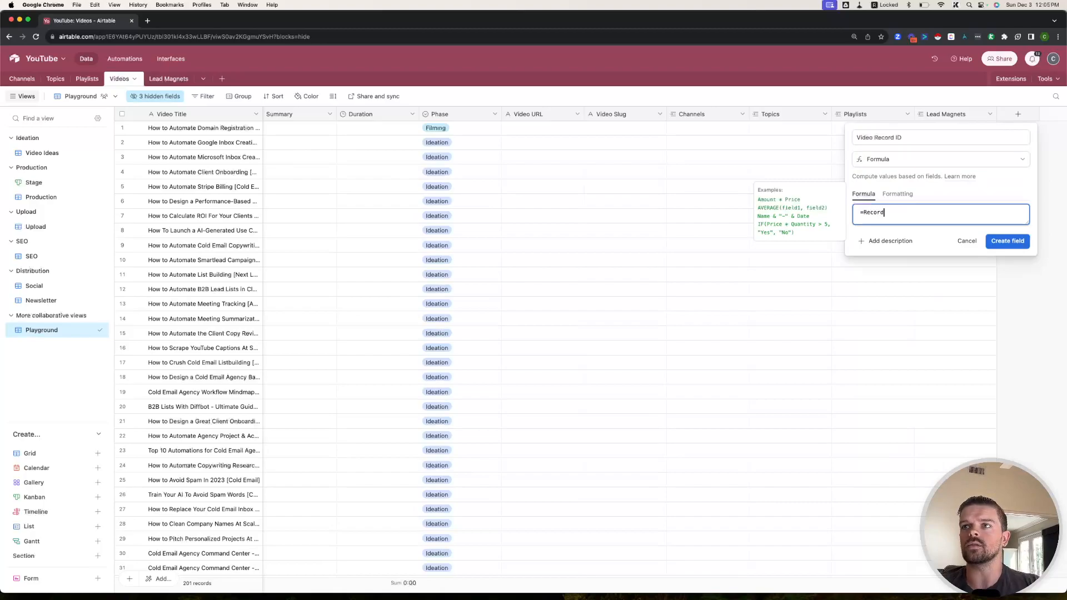
pyautogui.write('=Record')
pyautogui.click(894, 229)
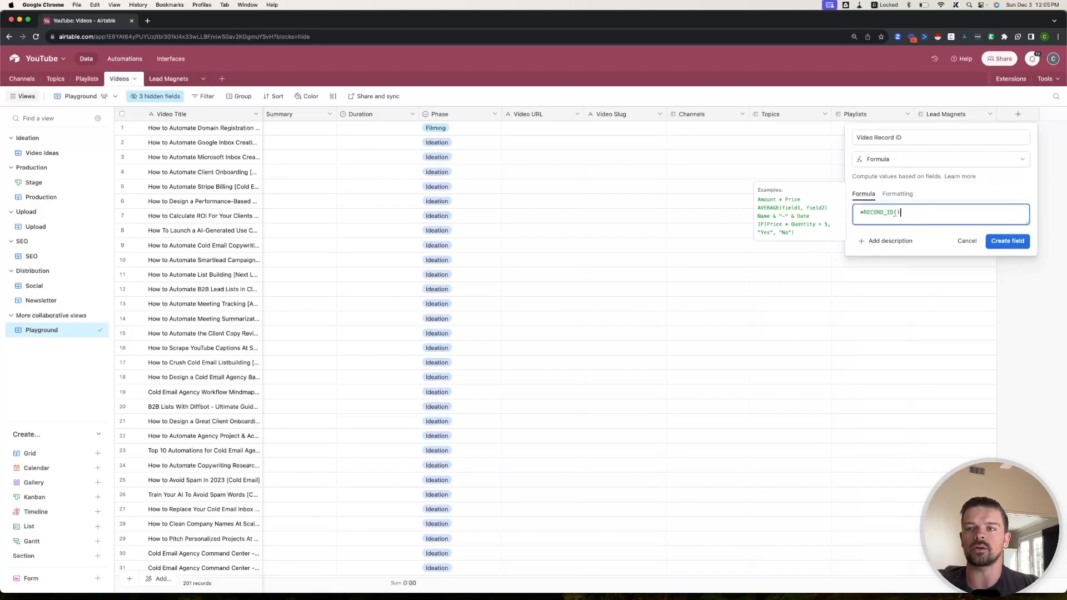
pyautogui.click(1016, 241)
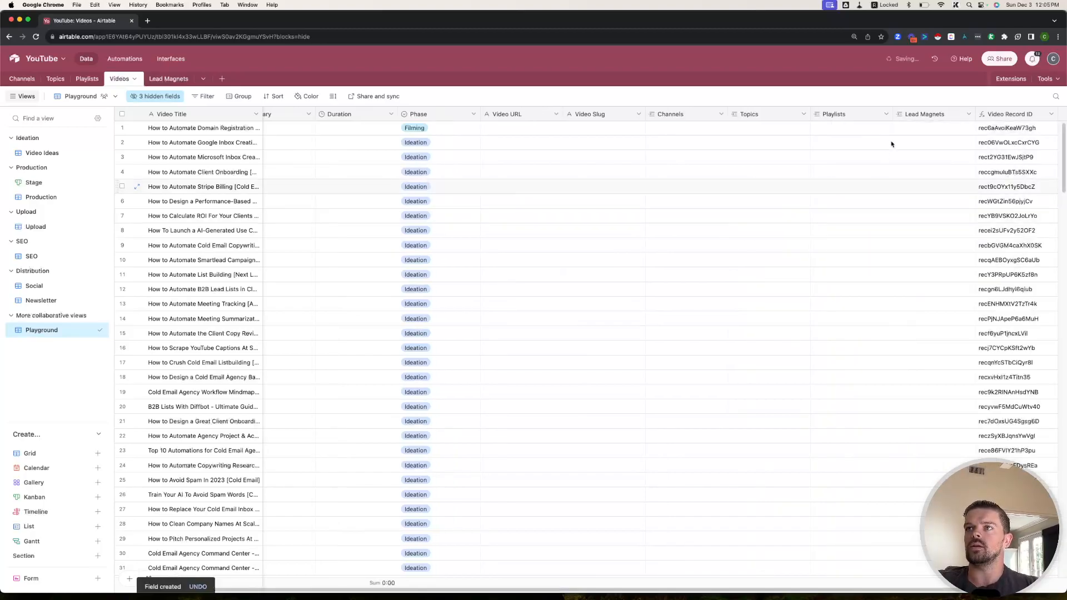
pyautogui.press('super+equal')
pyautogui.press('super+equal')
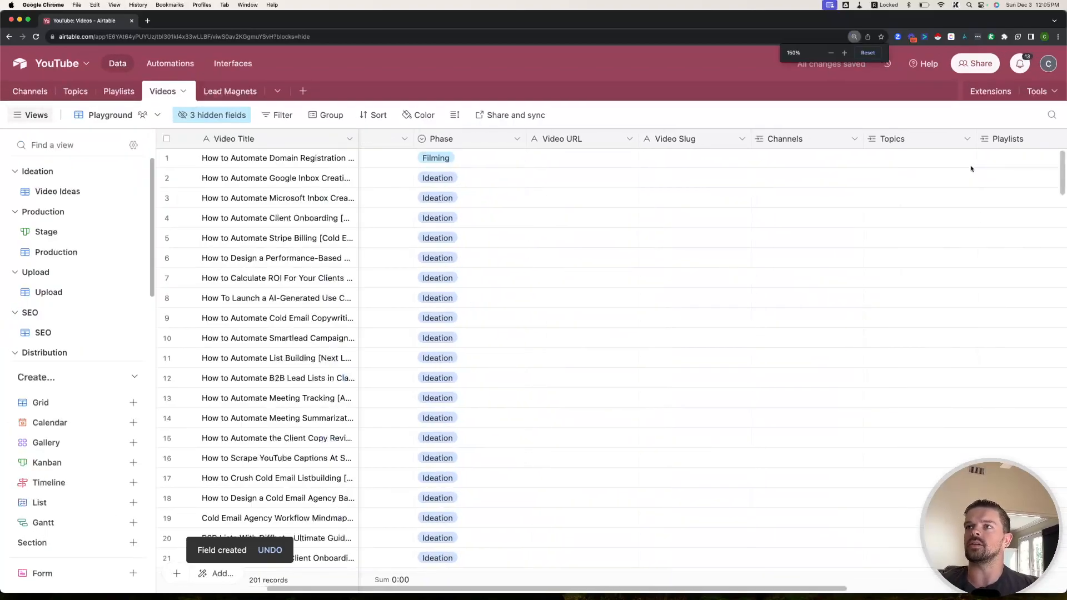
pyautogui.hscroll(5, 944, 167)
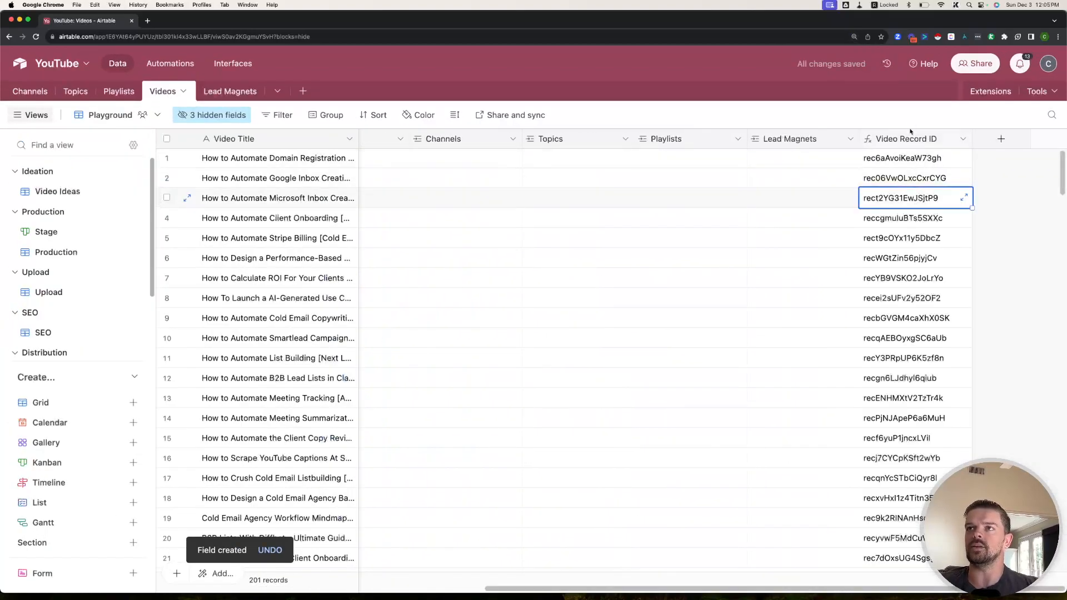
pyautogui.press('super+minus')
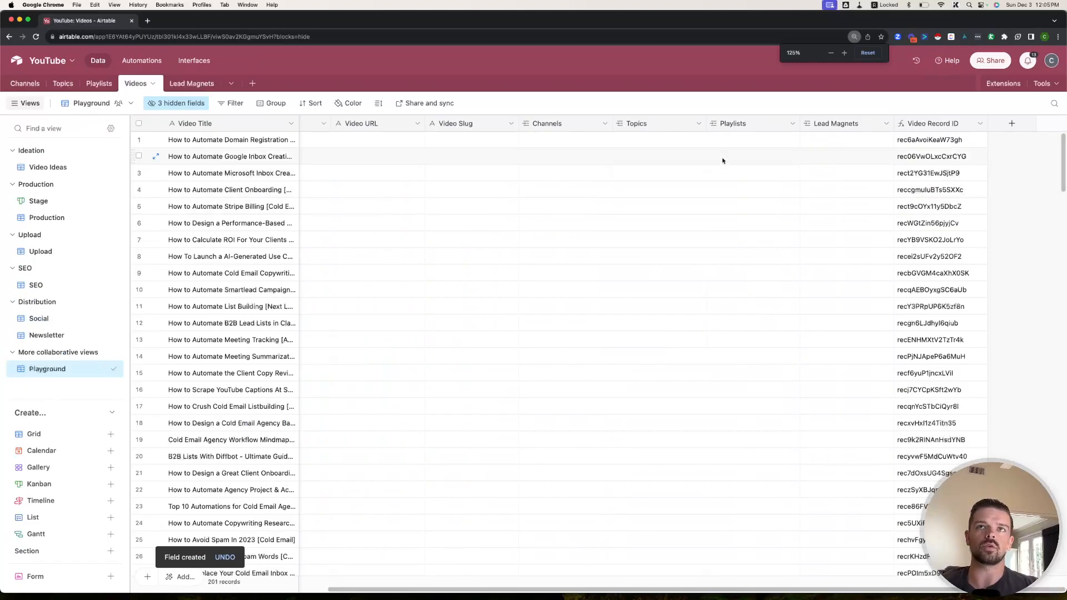
# - Link the first existing channel to the first video and copy that link into the Channels field of all video records
pyautogui.hscroll(-5, 643, 186)
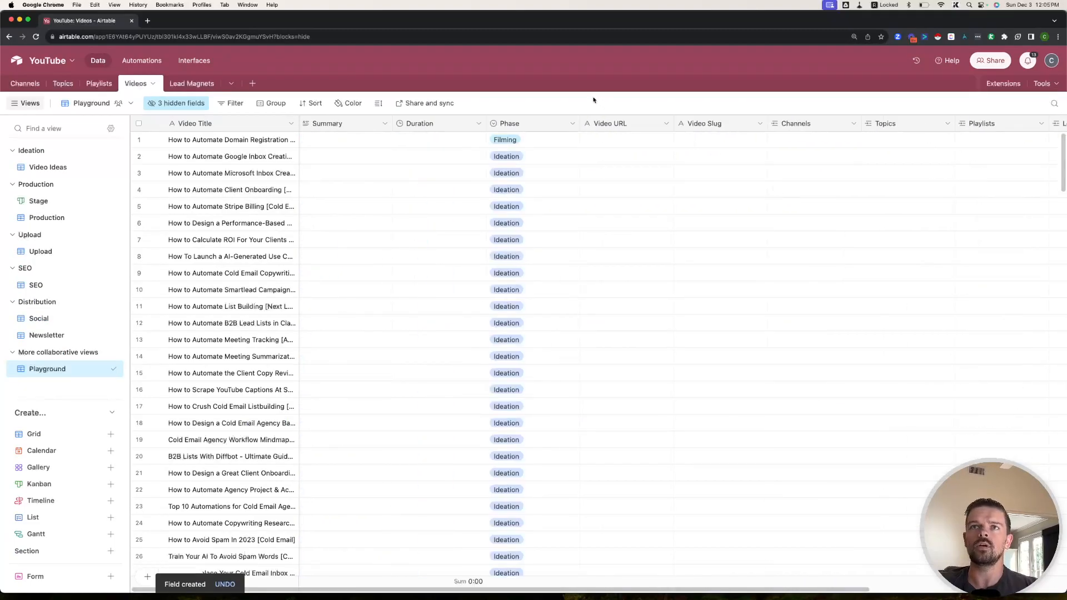
pyautogui.click(779, 141)
pyautogui.click(776, 140)
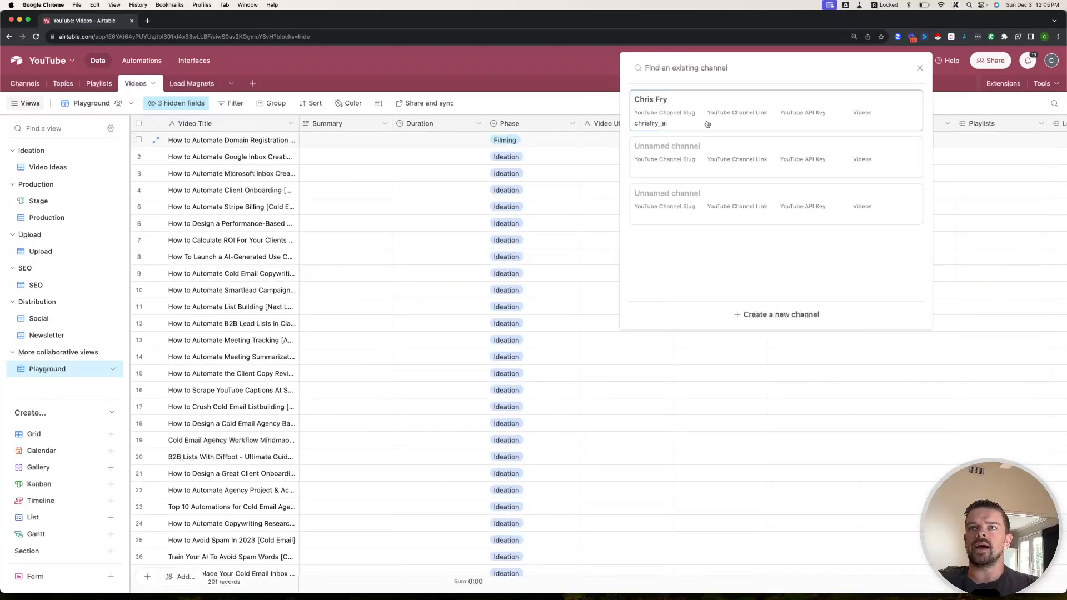
pyautogui.click(704, 122)
pyautogui.press('super+c')
pyautogui.click(807, 125)
pyautogui.press('super+v')
pyautogui.hscroll(5, 790, 190)
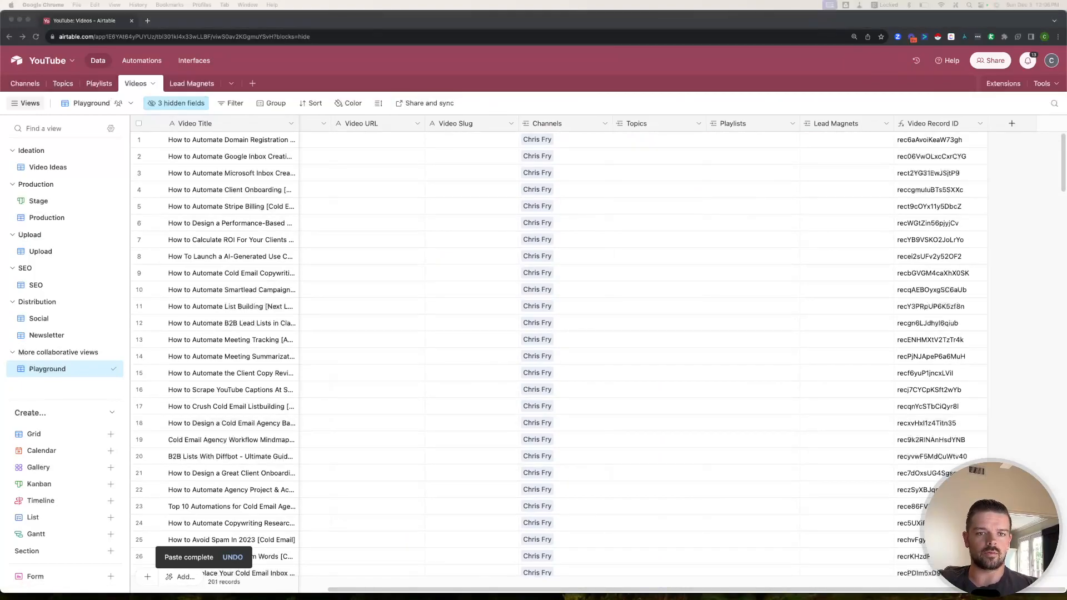
pyautogui.click(149, 157)
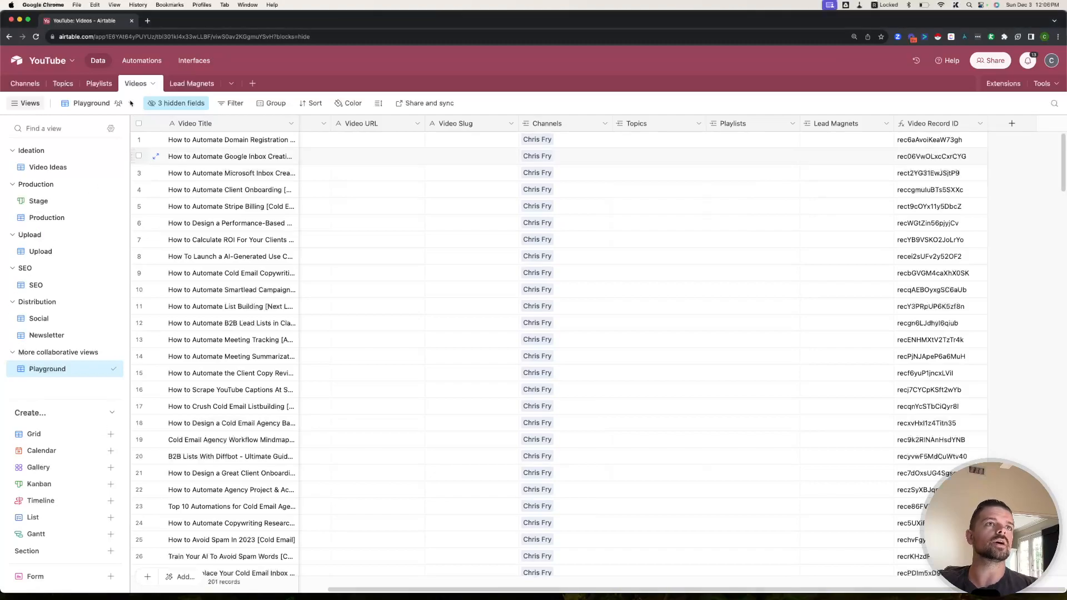
# - Paste the copied list of playlist names, from Cold Email Agency Command Center to Clay, into the Playlists table, adding records as needed
pyautogui.click(101, 83)
pyautogui.click(207, 140)
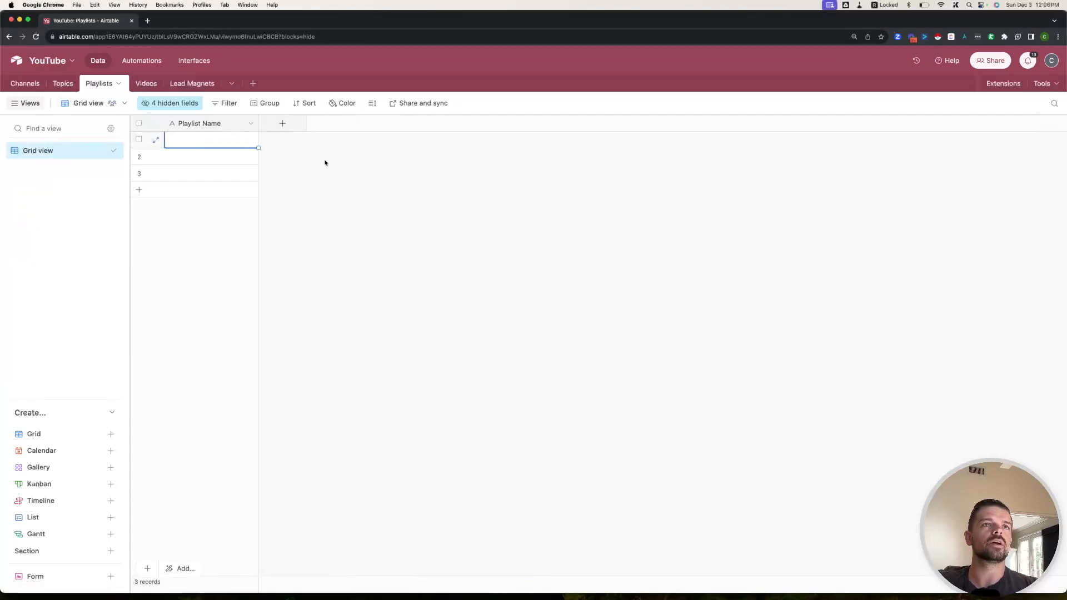
pyautogui.press('super+v')
pyautogui.click(631, 356)
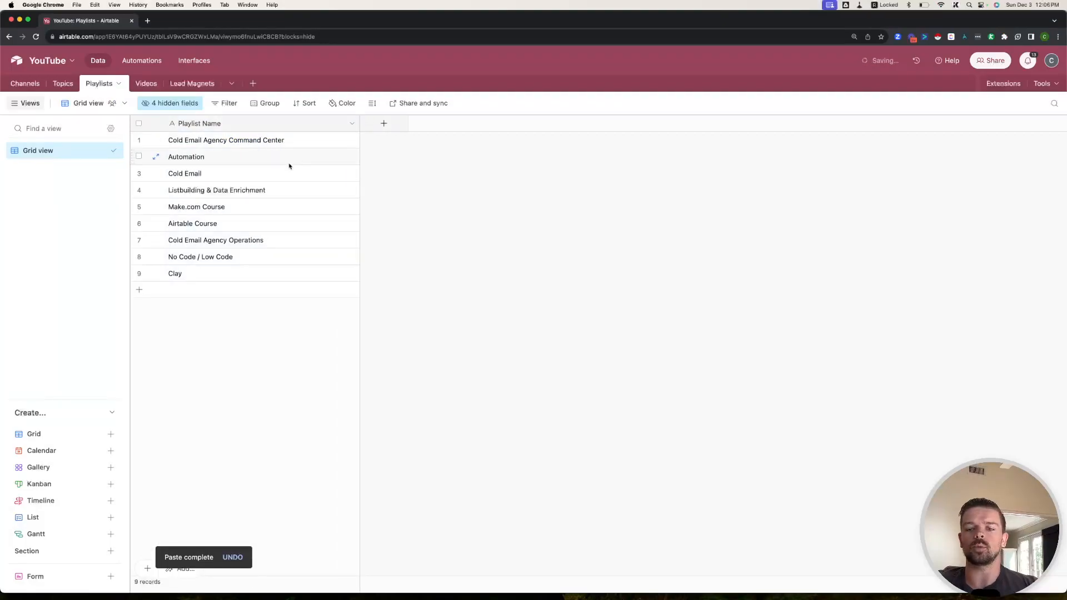
pyautogui.press('super+equal')
# - Review the pasted playlist names in the Playlists table row by row
pyautogui.click(264, 159)
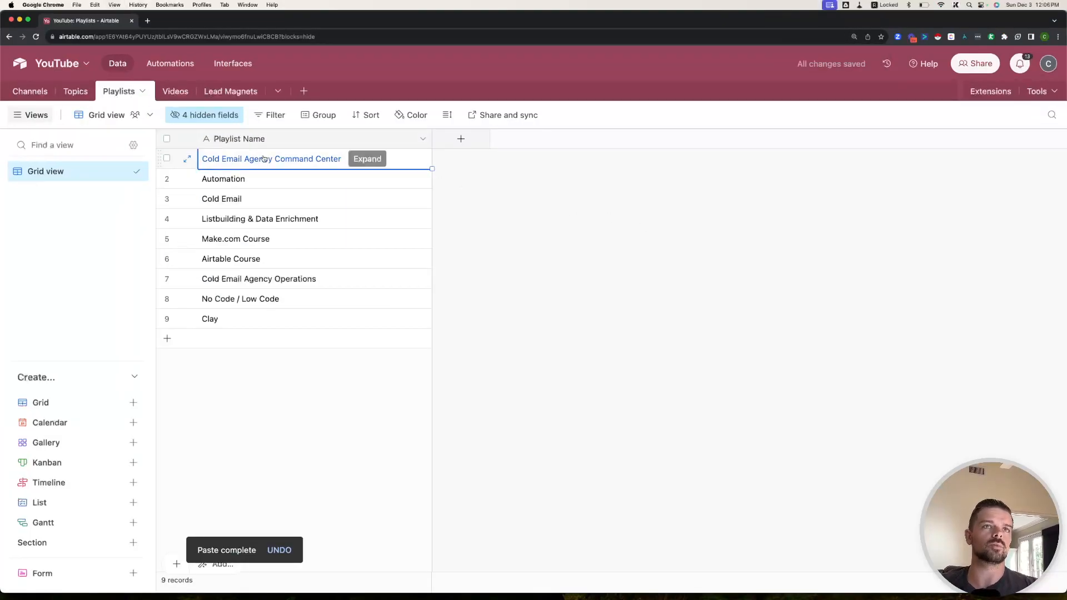
pyautogui.click(272, 181)
pyautogui.click(228, 200)
pyautogui.click(228, 224)
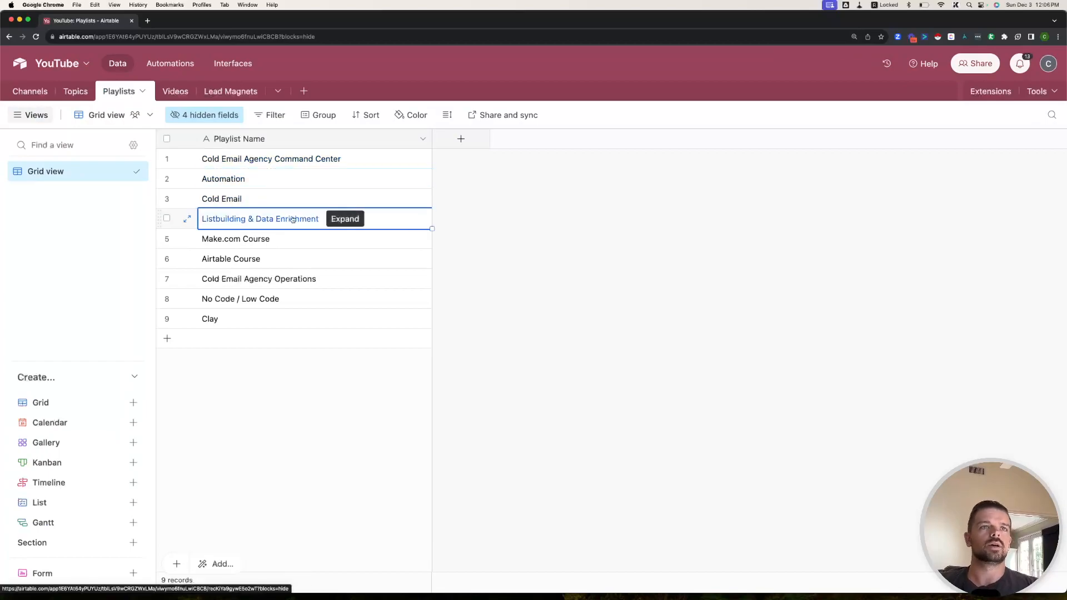
pyautogui.click(287, 247)
pyautogui.click(287, 259)
pyautogui.click(253, 300)
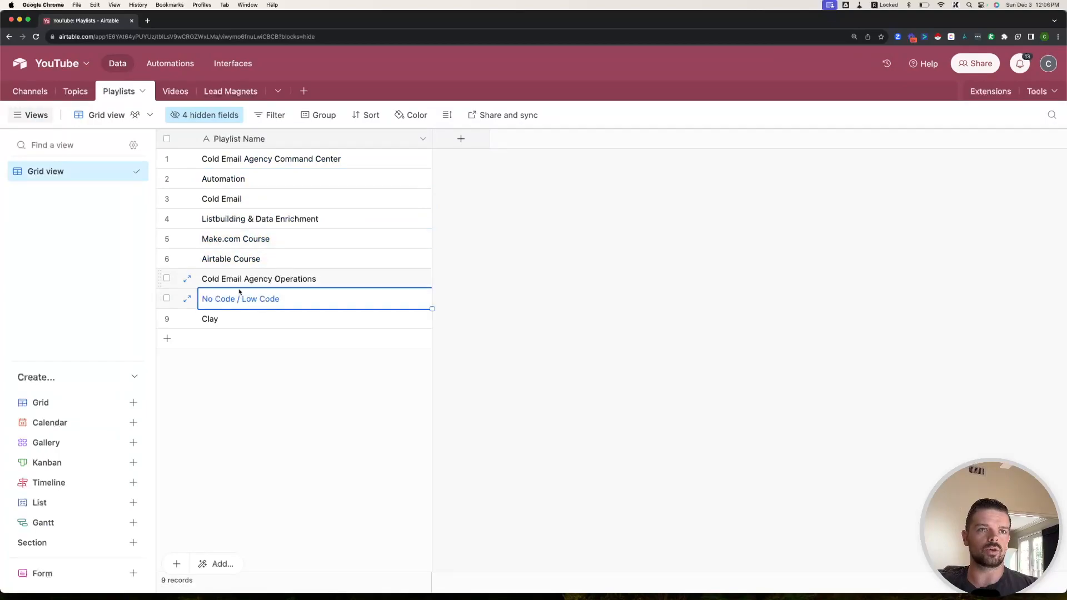
pyautogui.click(252, 324)
pyautogui.click(578, 326)
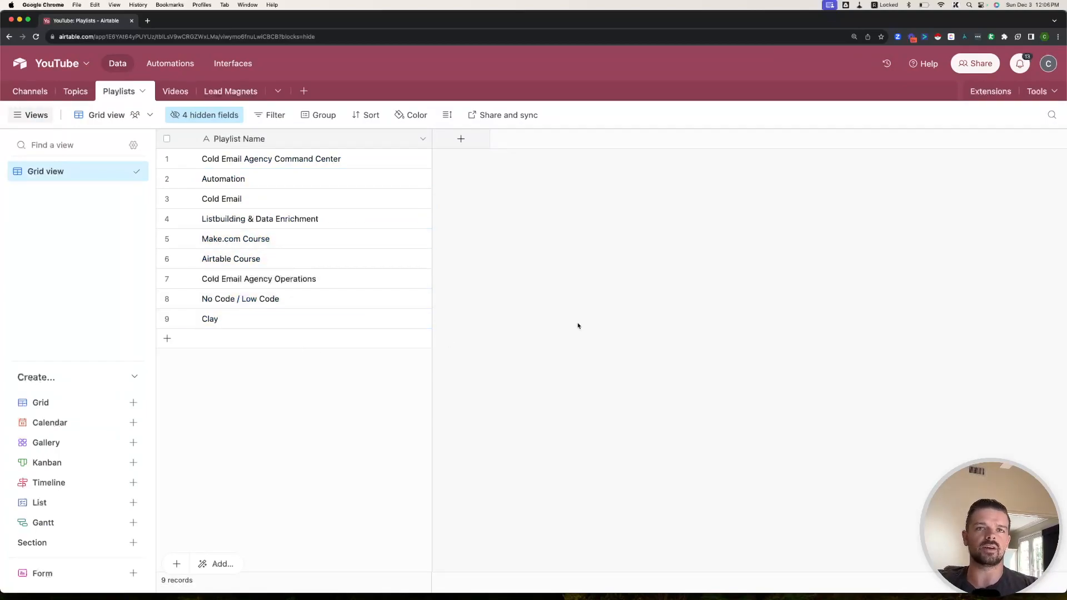
# - Add a playlist record named Prompt Engineering and narrow the Playlist Name column
pyautogui.click(305, 336)
pyautogui.write('Prompt Engineering')
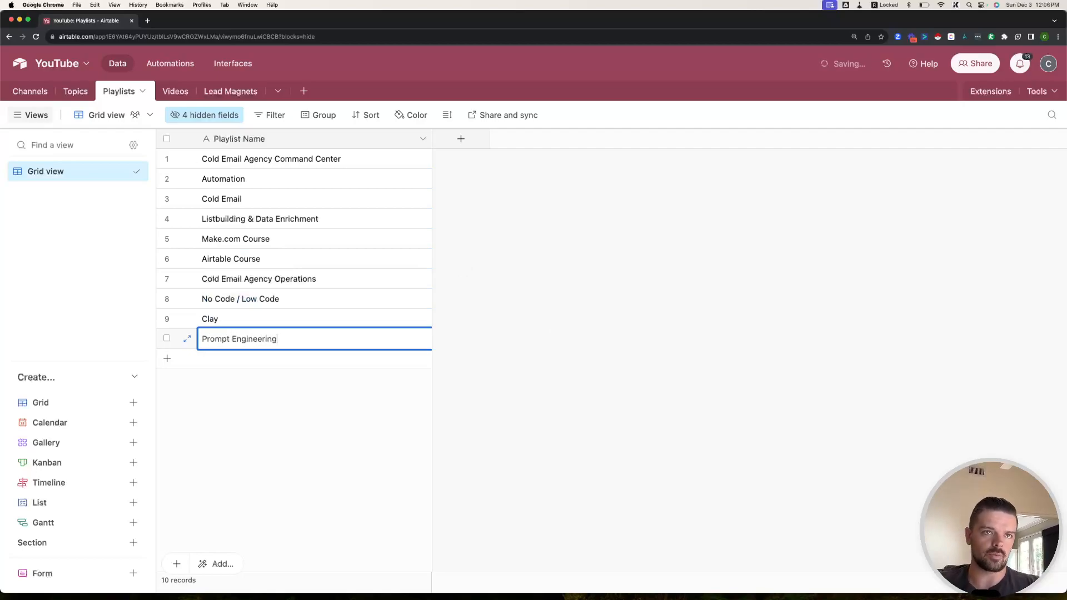
pyautogui.click(702, 286)
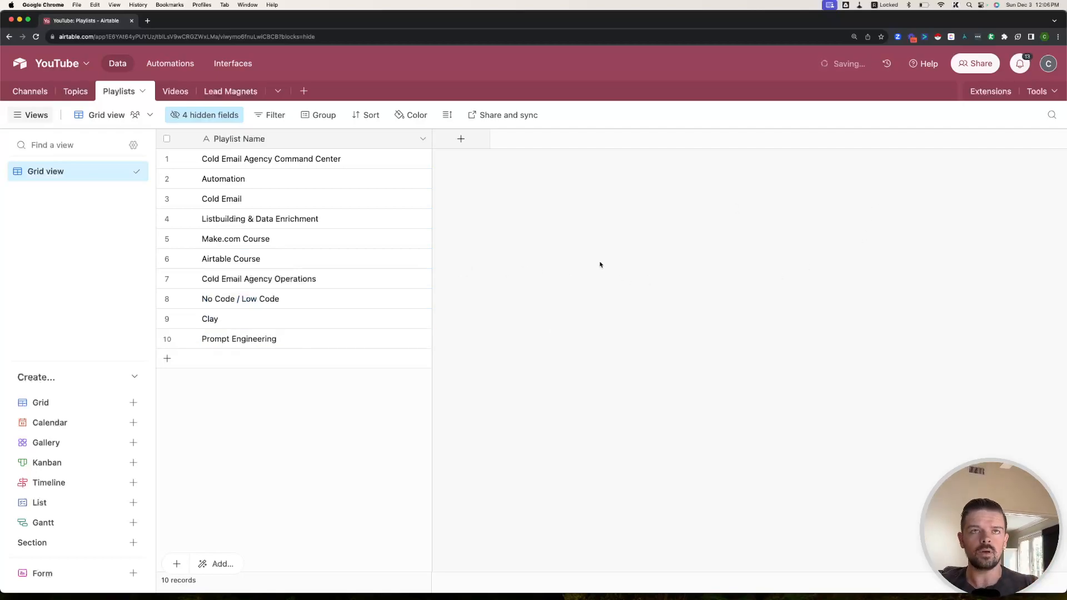
pyautogui.moveTo(431, 139); pyautogui.dragTo(386, 139)
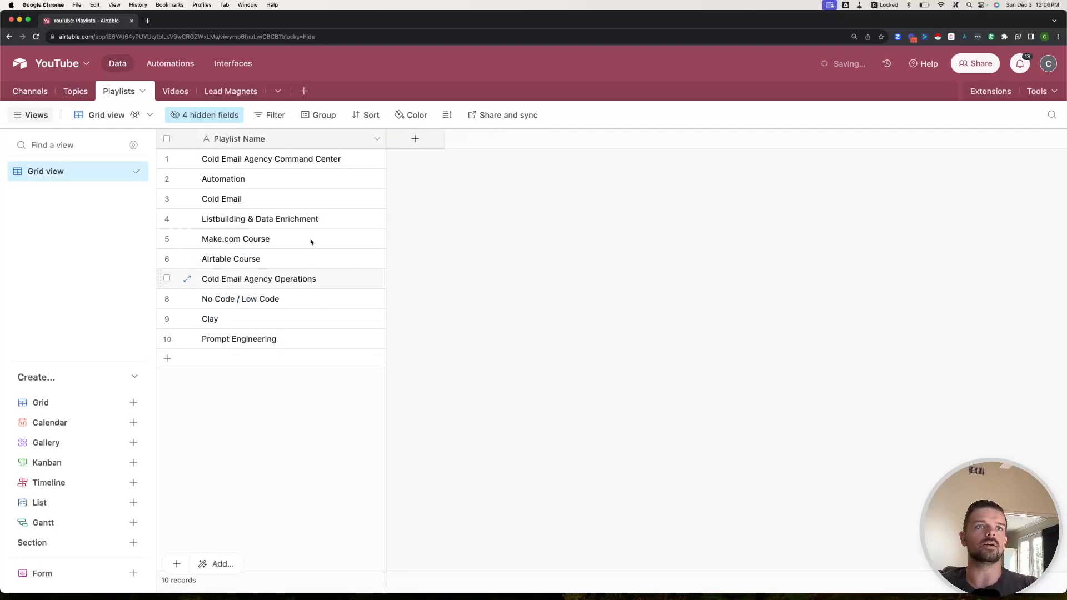
# - Examine the Topics, Playlists and other fields in the Playground view of the Videos table
pyautogui.click(175, 91)
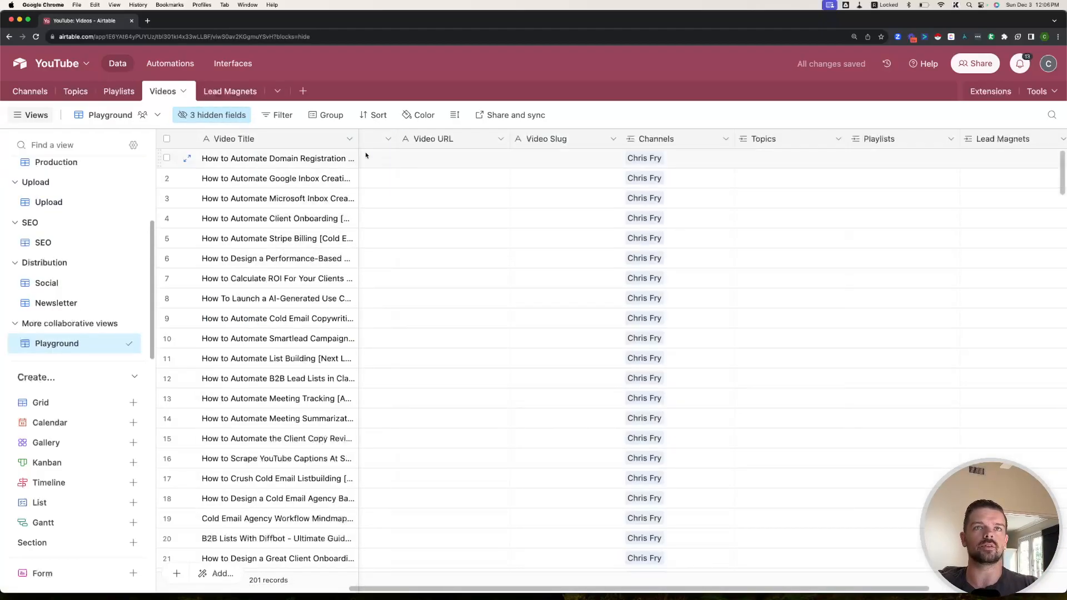
pyautogui.click(778, 162)
pyautogui.click(859, 161)
pyautogui.click(843, 161)
pyautogui.click(855, 161)
pyautogui.click(856, 161)
pyautogui.scroll(-3, 774, 234)
pyautogui.scroll(3, 774, 266)
pyautogui.click(509, 194)
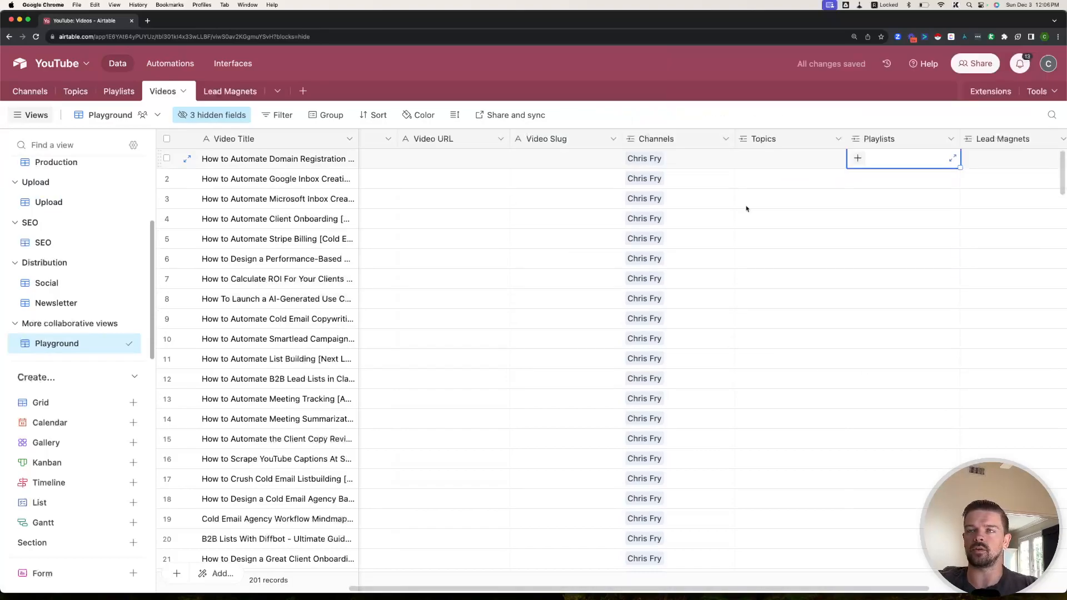
pyautogui.hscroll(4, 733, 200)
pyautogui.hscroll(-10, 710, 194)
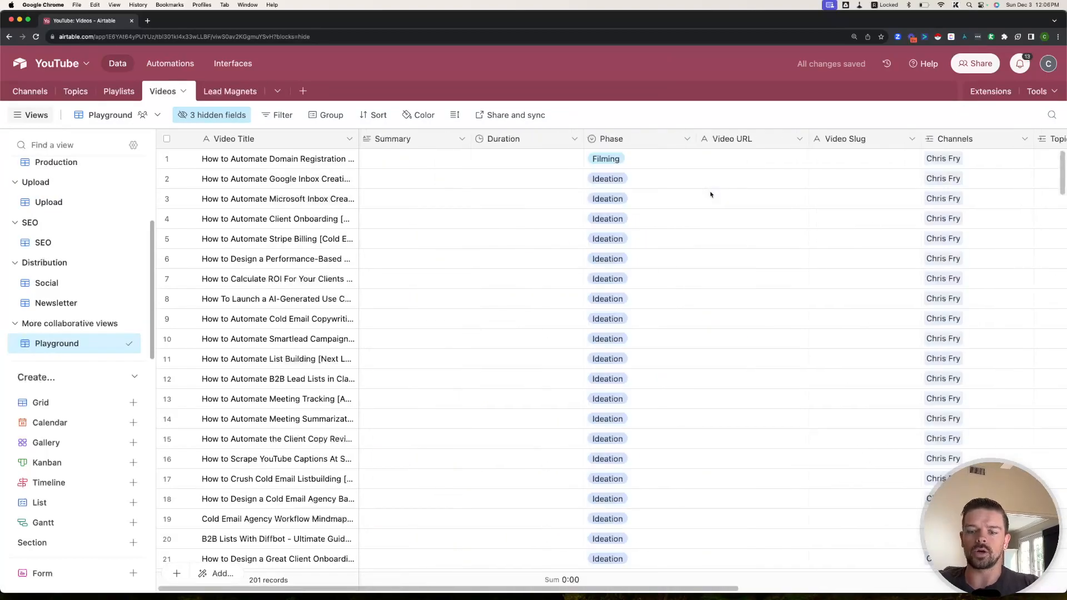
# - Look through the Videos table's list of views and open the Production view
pyautogui.scroll(1, 112, 162)
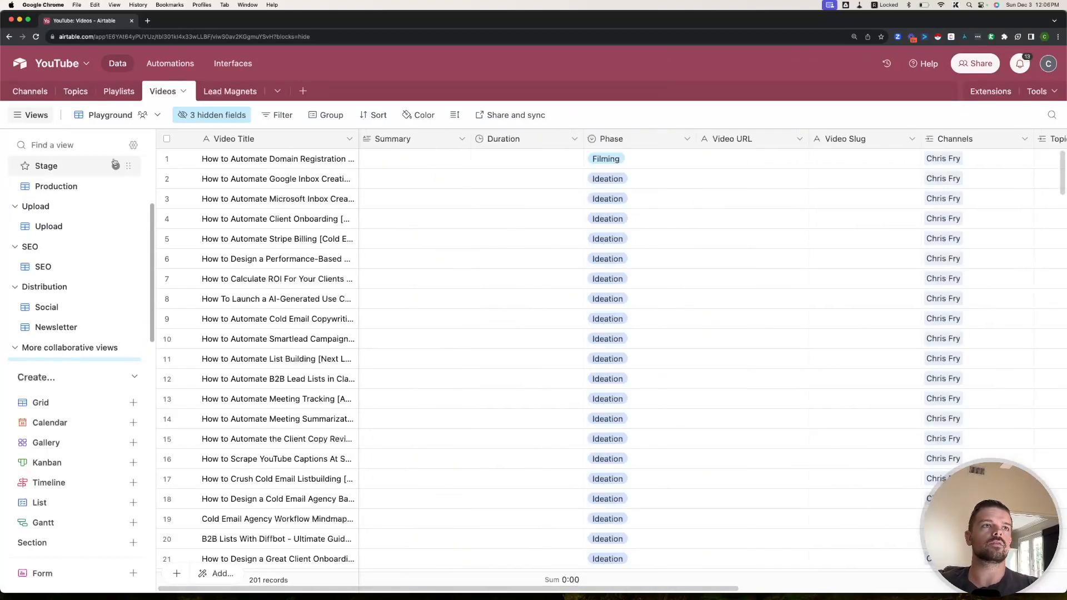
pyautogui.scroll(3, 65, 231)
pyautogui.click(30, 115)
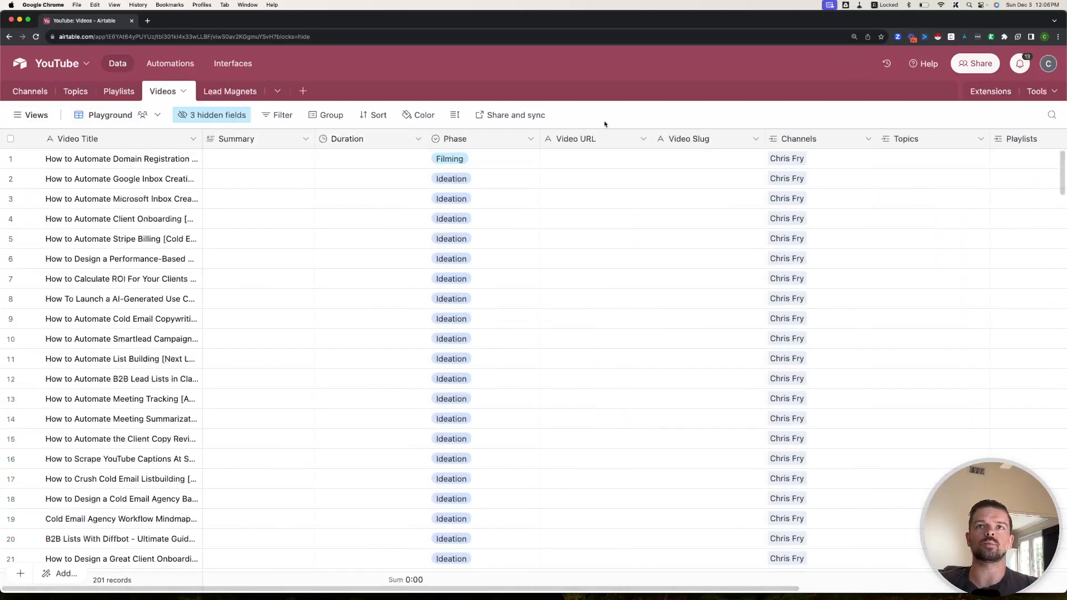
pyautogui.click(37, 118)
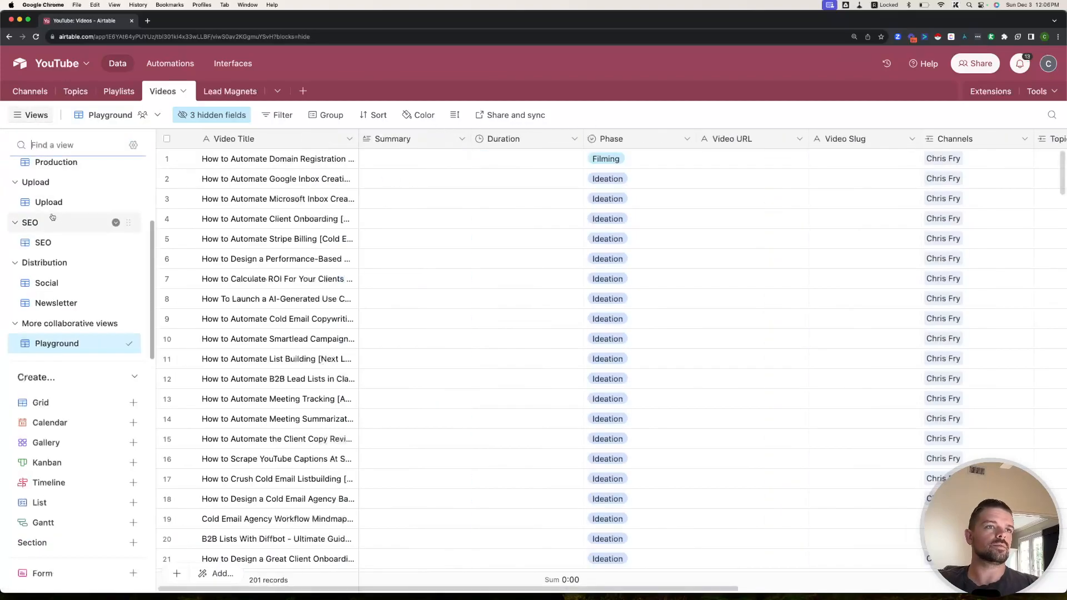
pyautogui.scroll(5, 62, 227)
pyautogui.click(72, 251)
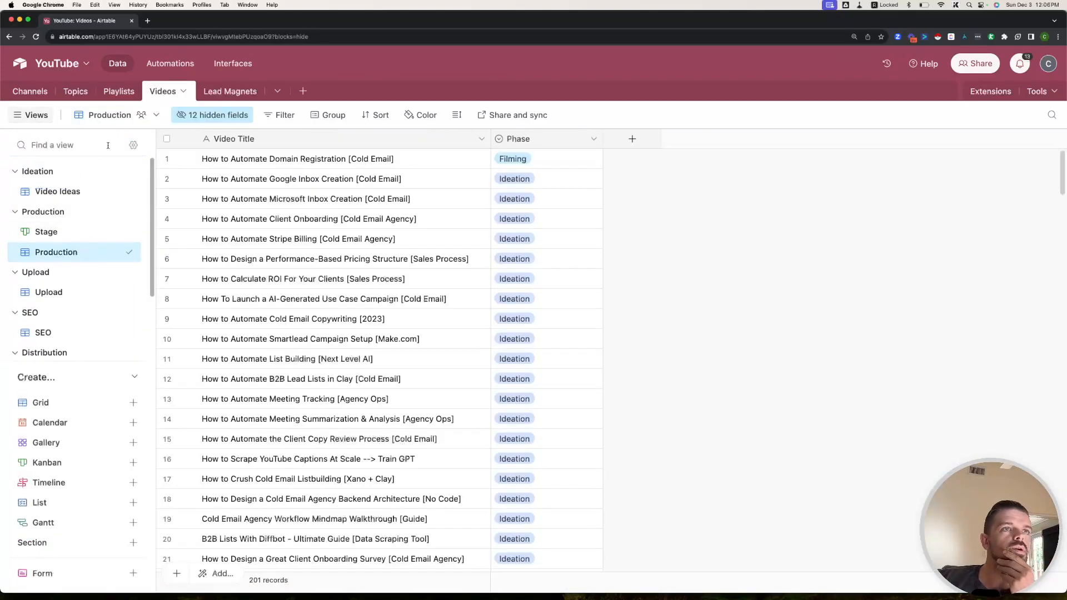
# - Create a view section named Organization below the Distribution section and leave it expanded
pyautogui.scroll(-3, 72, 261)
pyautogui.scroll(3, 72, 244)
pyautogui.scroll(-3, 72, 266)
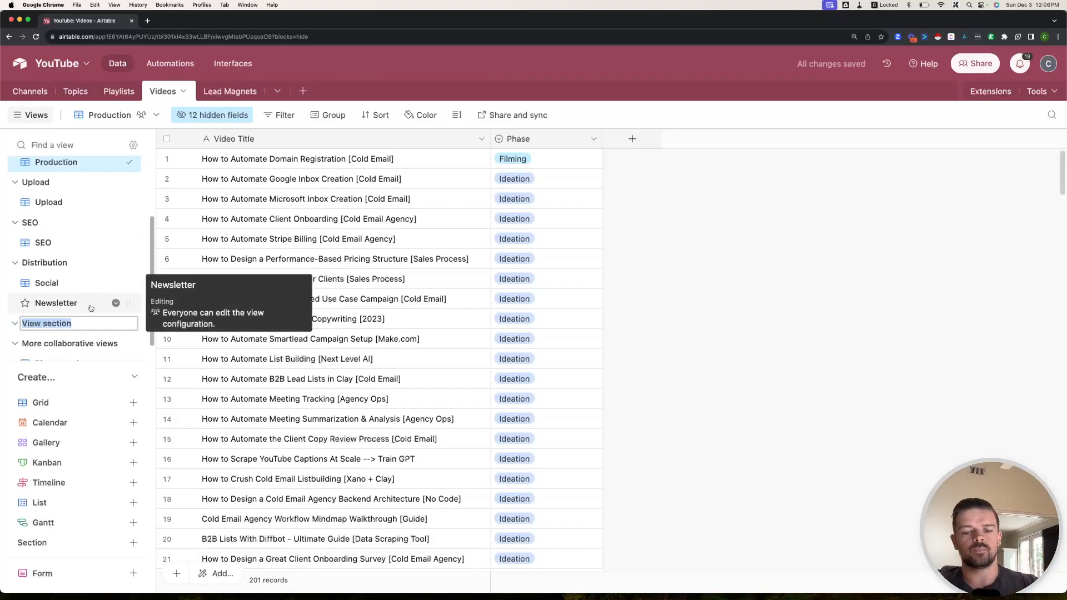
pyautogui.write('Organizationj')
pyautogui.press('Return')
pyautogui.doubleClick(91, 323)
pyautogui.click(90, 322)
pyautogui.press('BackSpace')
pyautogui.press('Return')
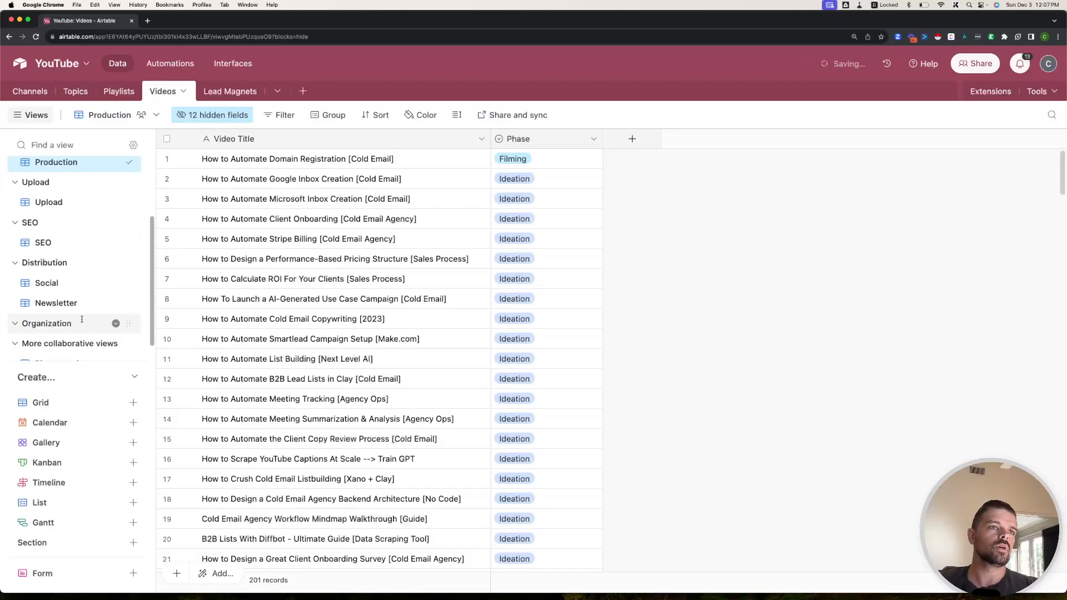
pyautogui.scroll(-1, 83, 320)
pyautogui.click(115, 302)
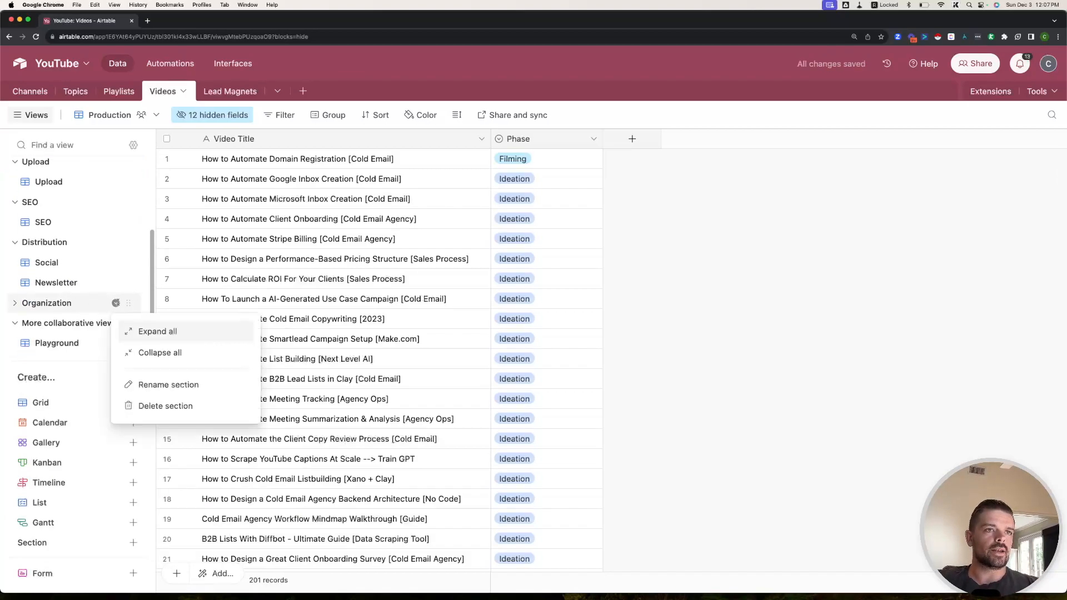
pyautogui.click(73, 307)
# - Duplicate the Newsletter view, move the copy into the Organization section and rename it Google Drive
pyautogui.rightClick(56, 283)
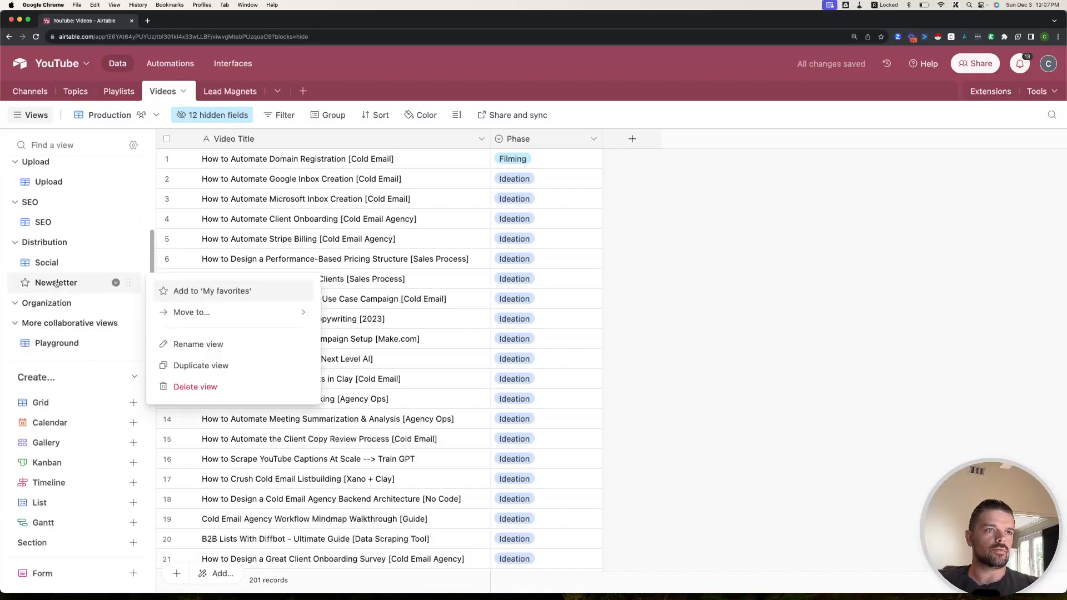
pyautogui.click(198, 365)
pyautogui.moveTo(129, 302); pyautogui.dragTo(73, 303)
pyautogui.doubleClick(66, 303)
pyautogui.write('Google Drive')
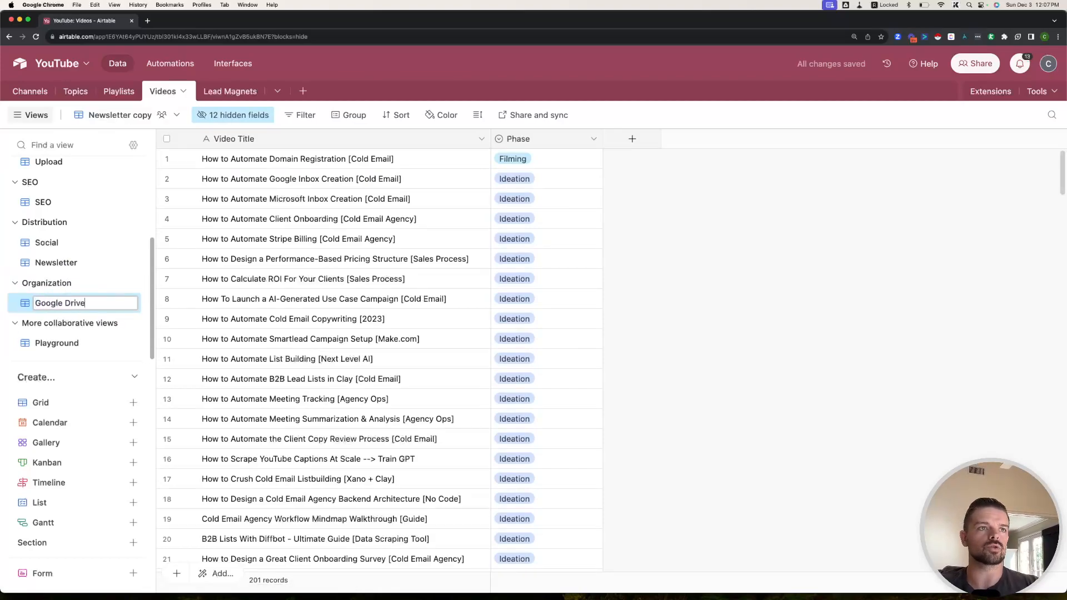
pyautogui.press('Return')
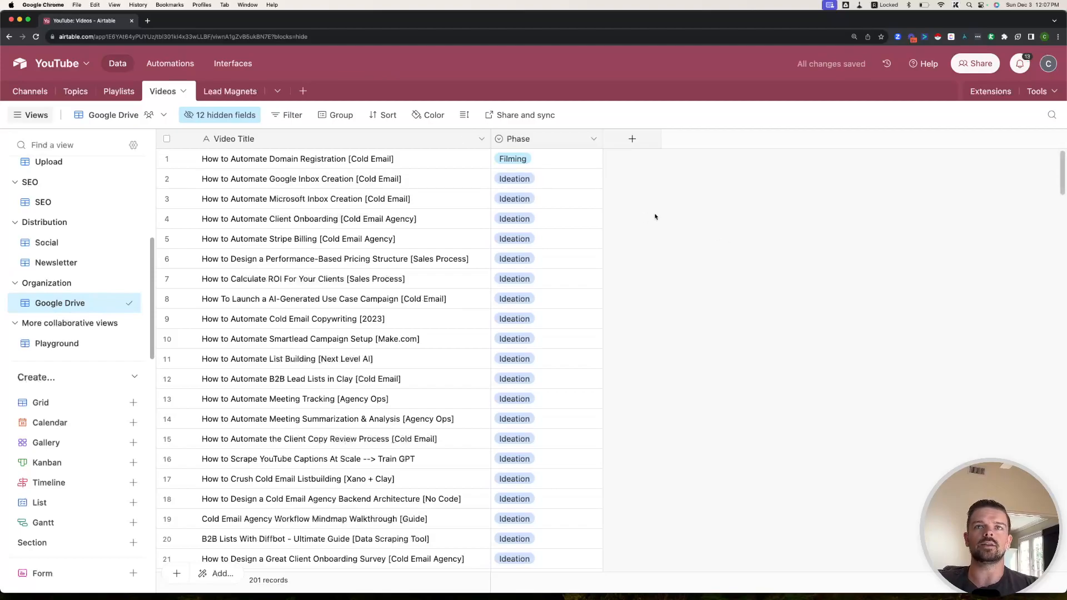
# - Hide every field except Video Title in the Google Drive view
pyautogui.moveTo(605, 139); pyautogui.dragTo(573, 139)
pyautogui.click(563, 139)
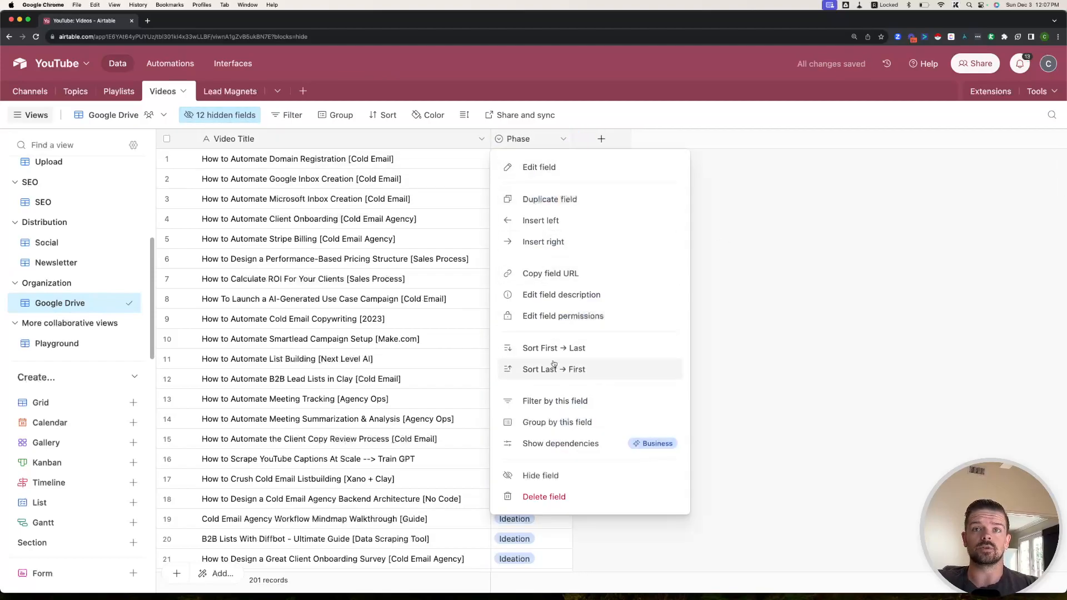
pyautogui.click(229, 117)
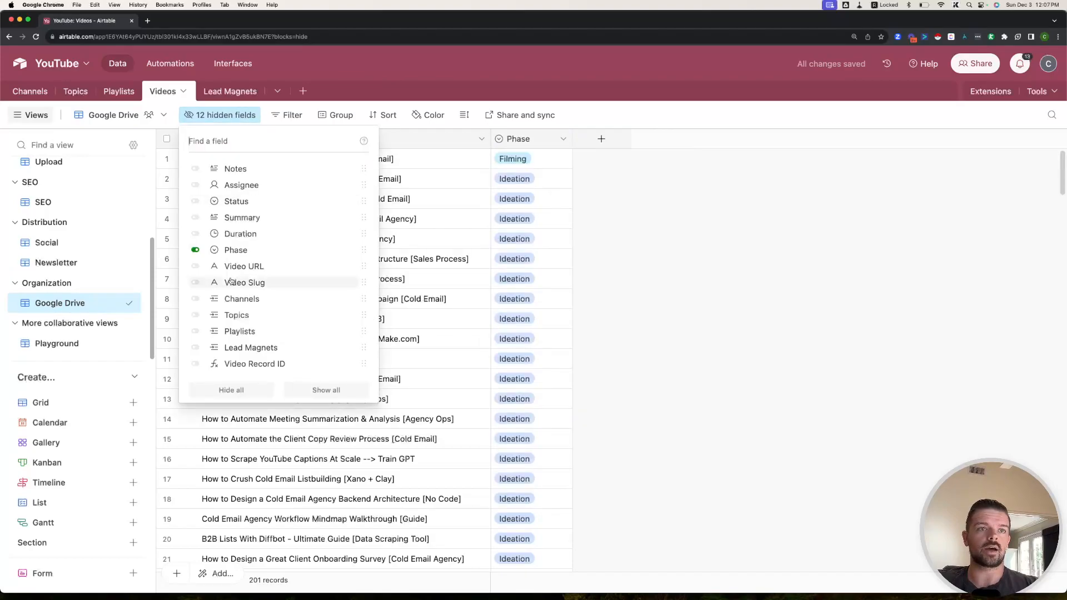
pyautogui.click(227, 391)
pyautogui.click(652, 298)
# - Add a single line text field named Google Folder ID to the Google Drive view
pyautogui.click(512, 145)
pyautogui.write('Google Folder ID')
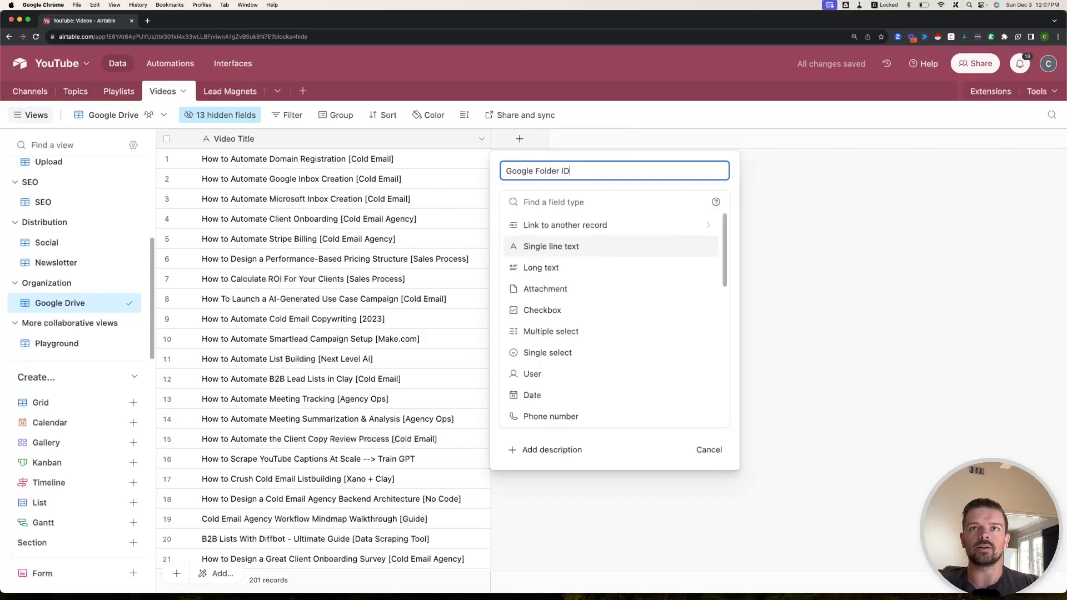
pyautogui.press('Return')
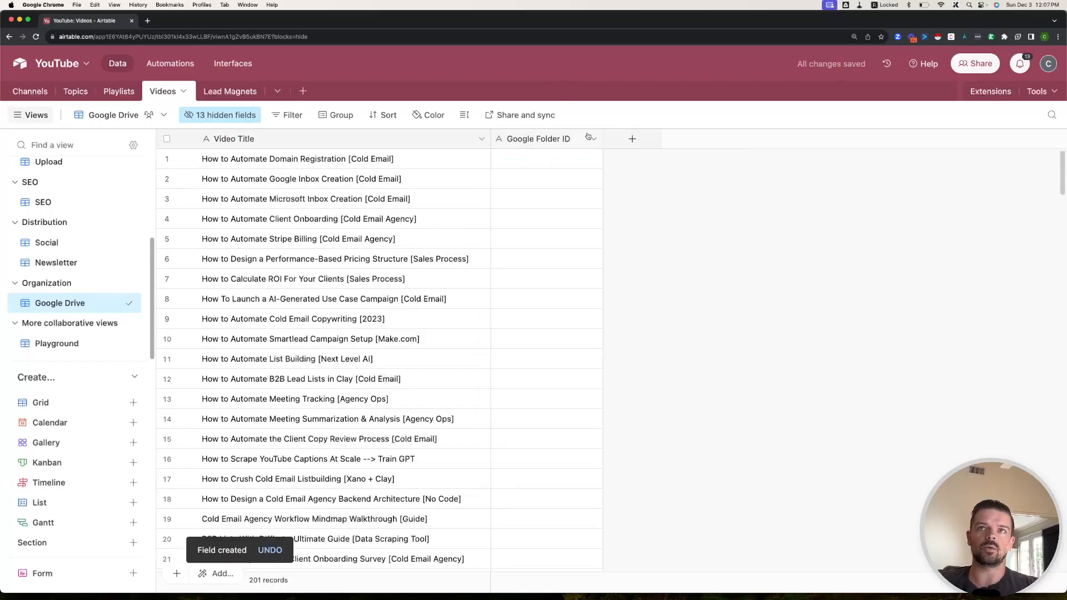
# - Check the first records' titles and folder ID cells, and narrow the Google Folder ID column slightly
pyautogui.click(272, 164)
pyautogui.click(366, 171)
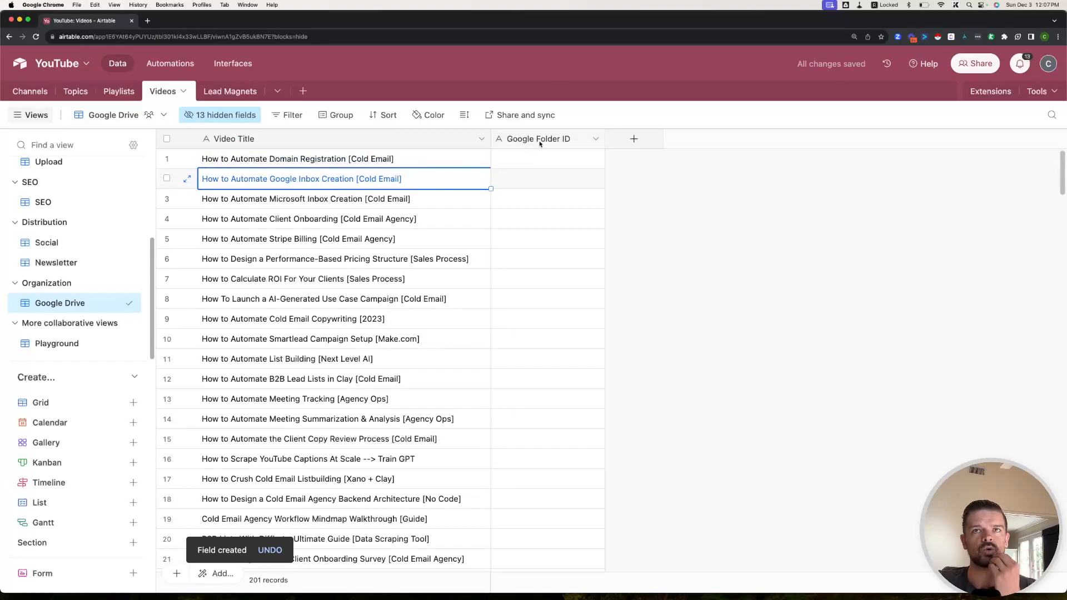
pyautogui.click(544, 162)
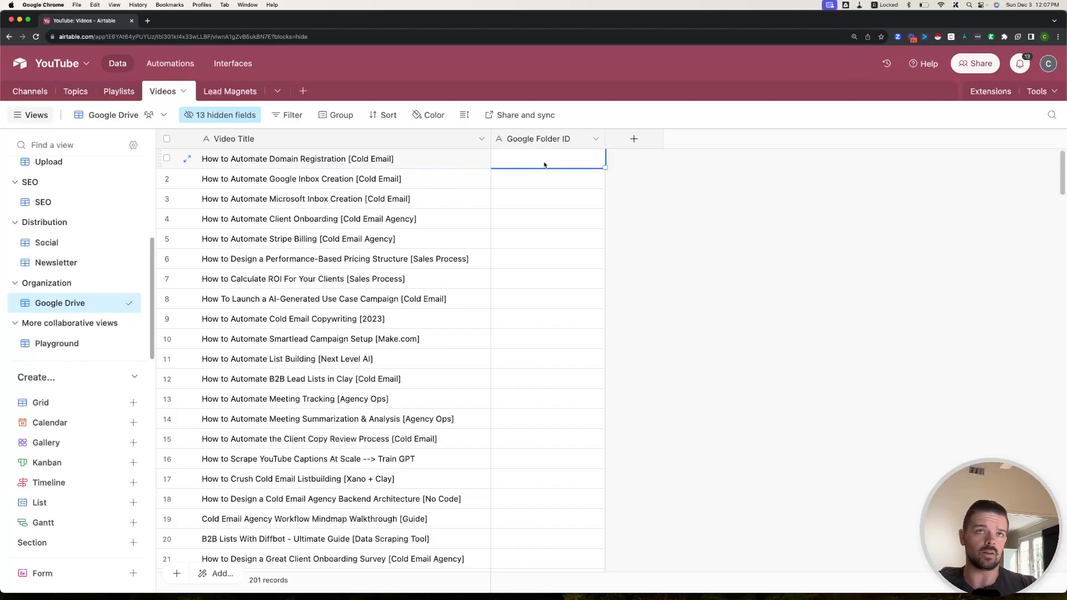
pyautogui.click(600, 111)
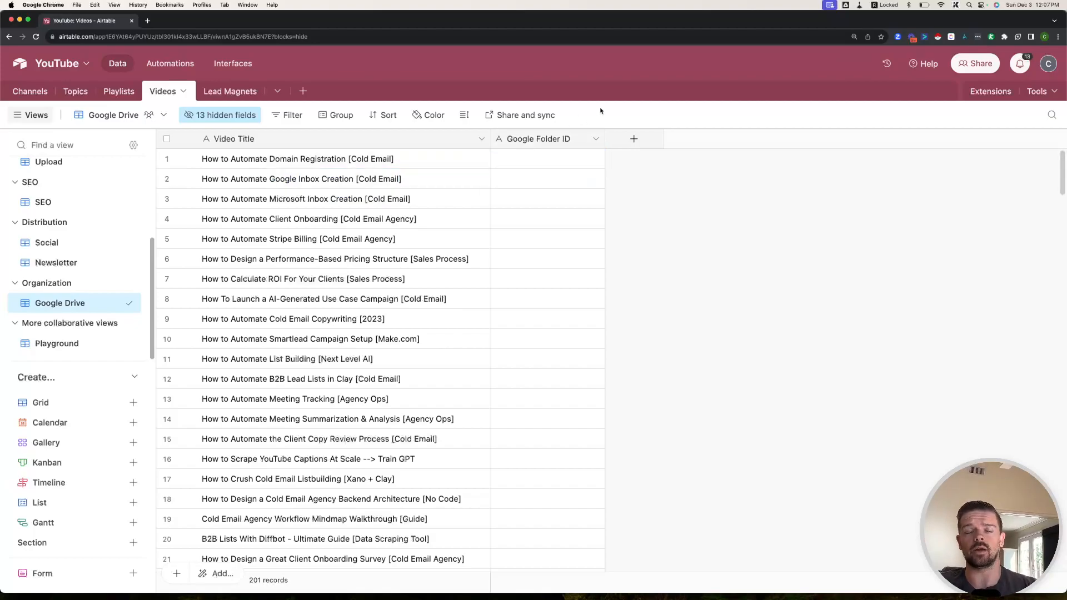
pyautogui.click(361, 159)
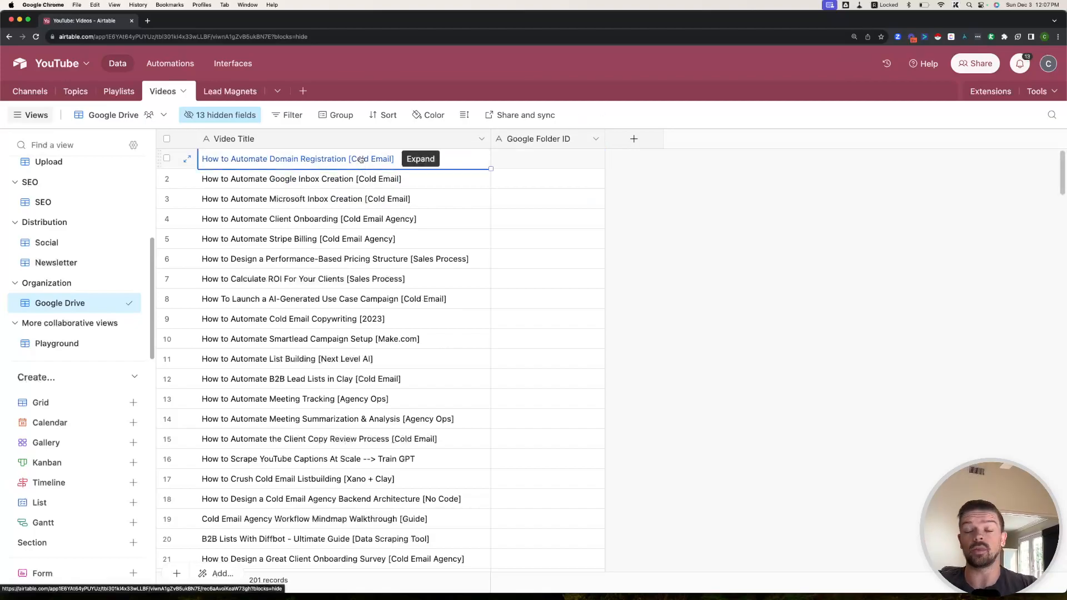
pyautogui.click(632, 143)
pyautogui.moveTo(611, 142); pyautogui.dragTo(600, 141)
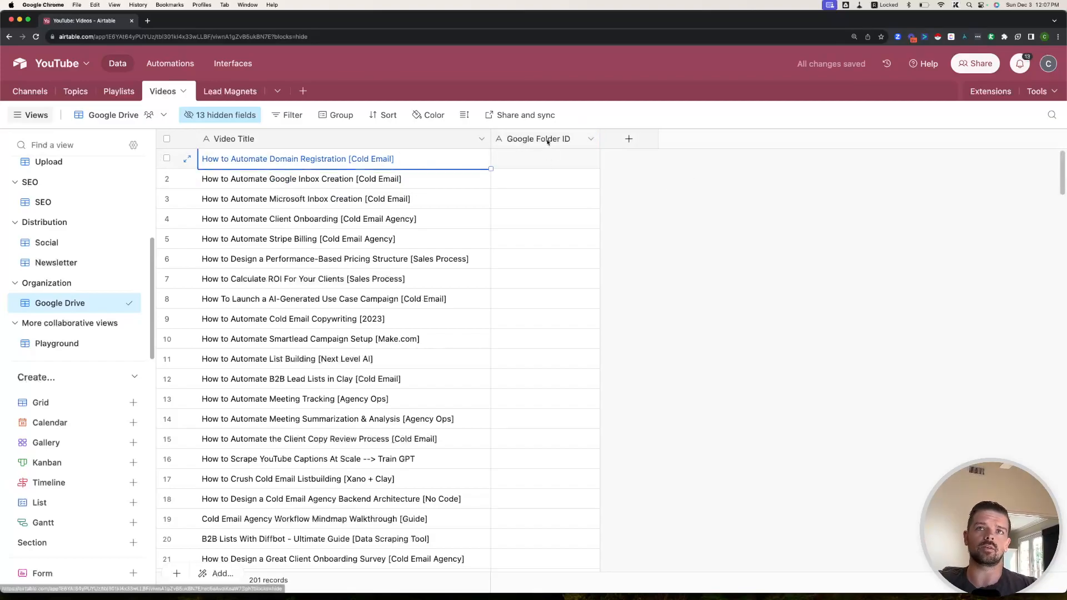
# - Add a single line text field named Google File ID to the Google Drive view and fine-tune the widths of both ID columns
pyautogui.click(668, 164)
pyautogui.click(542, 161)
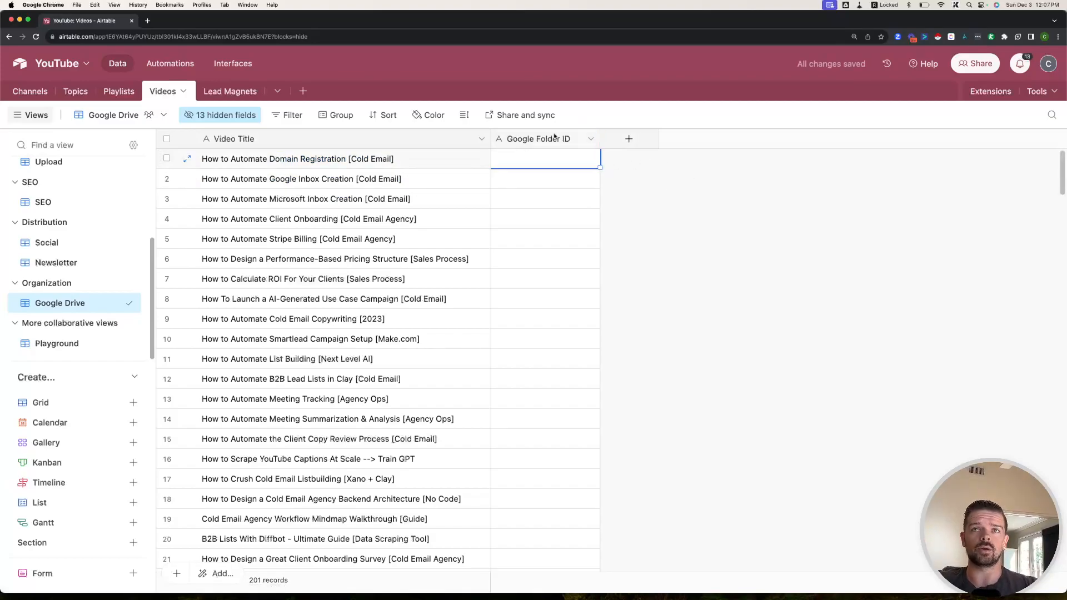
pyautogui.click(523, 142)
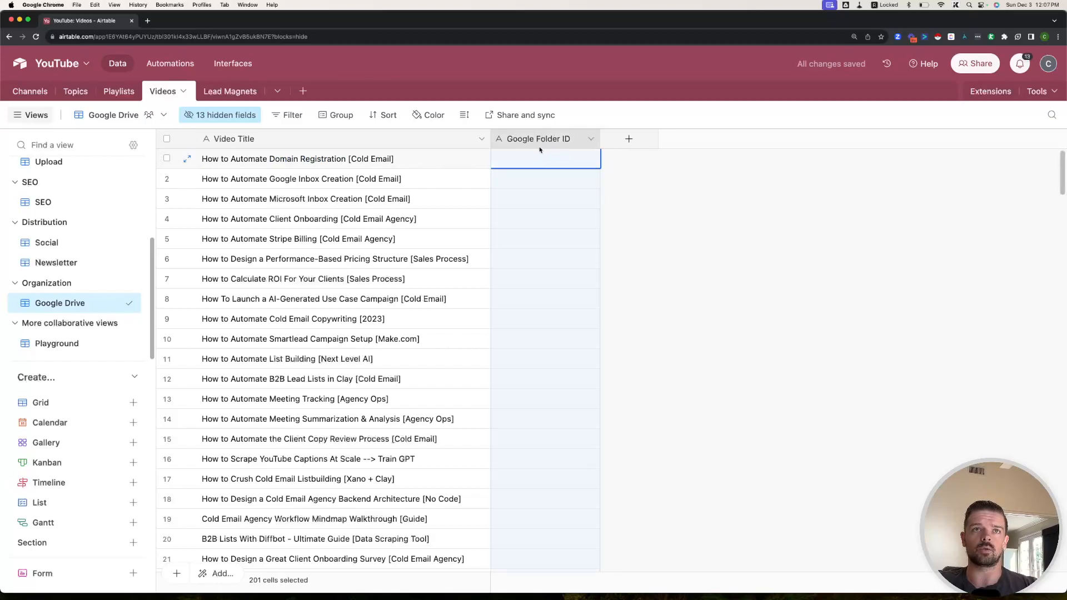
pyautogui.click(636, 186)
pyautogui.click(630, 139)
pyautogui.write('Google File ID')
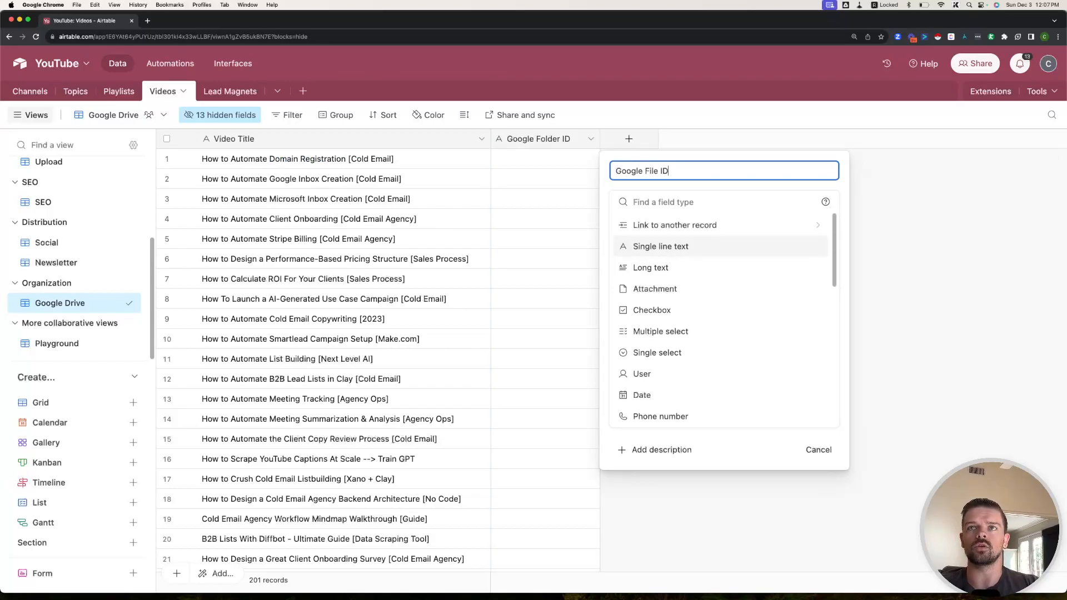
pyautogui.press('Return')
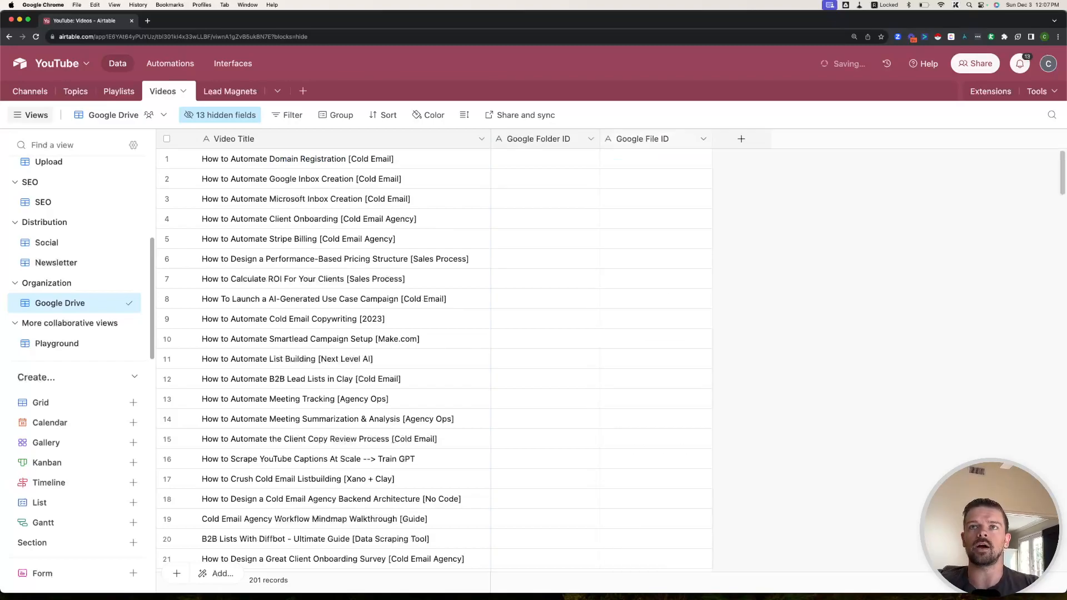
pyautogui.moveTo(711, 139); pyautogui.dragTo(706, 139)
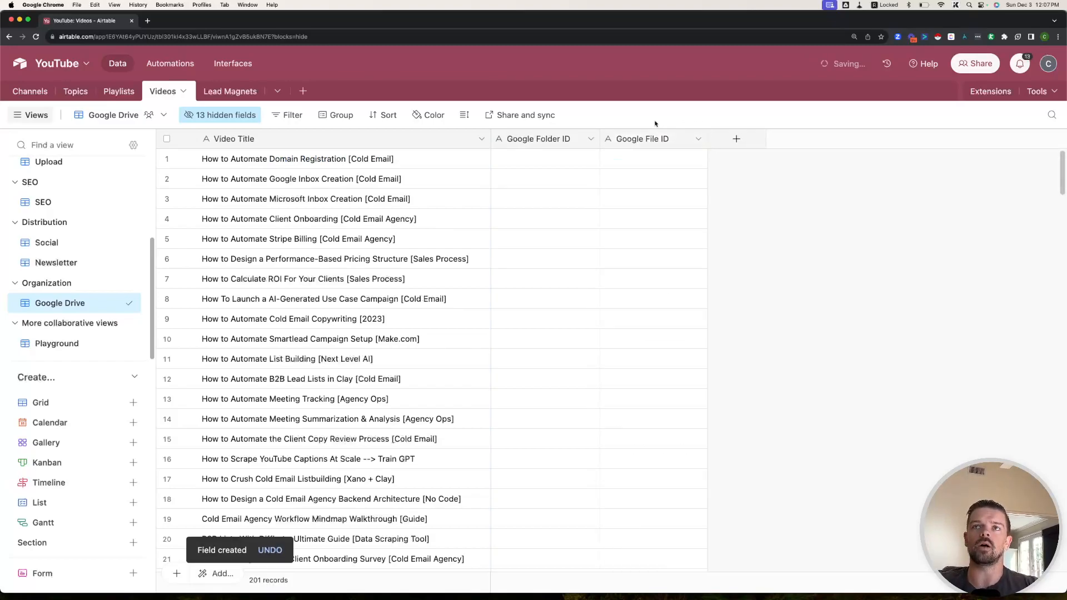
pyautogui.moveTo(600, 138); pyautogui.dragTo(604, 139)
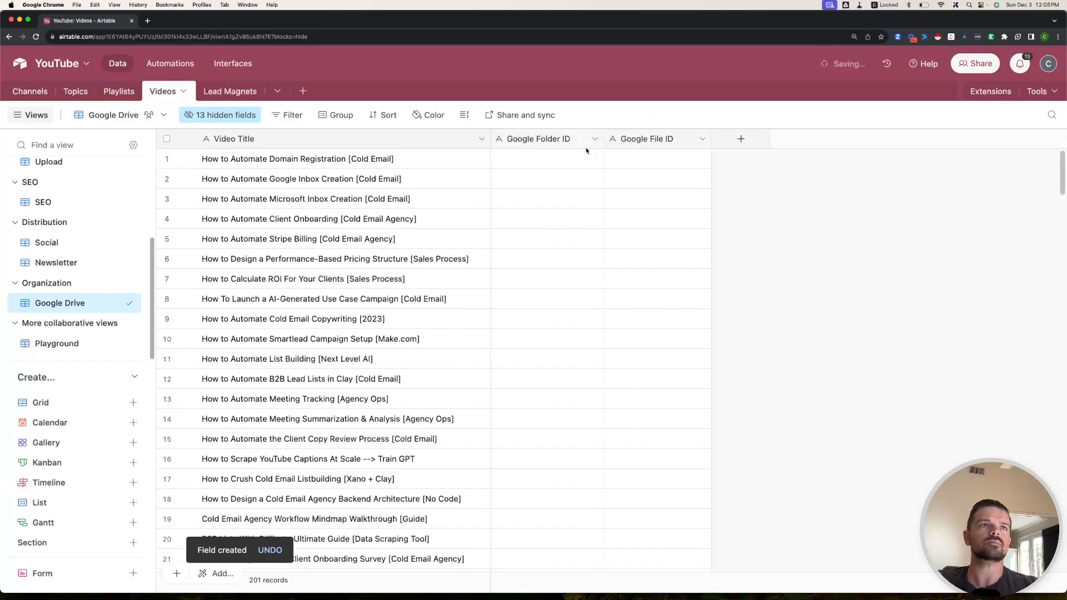
# - Create a view section named Organization in the Channels table
pyautogui.click(30, 91)
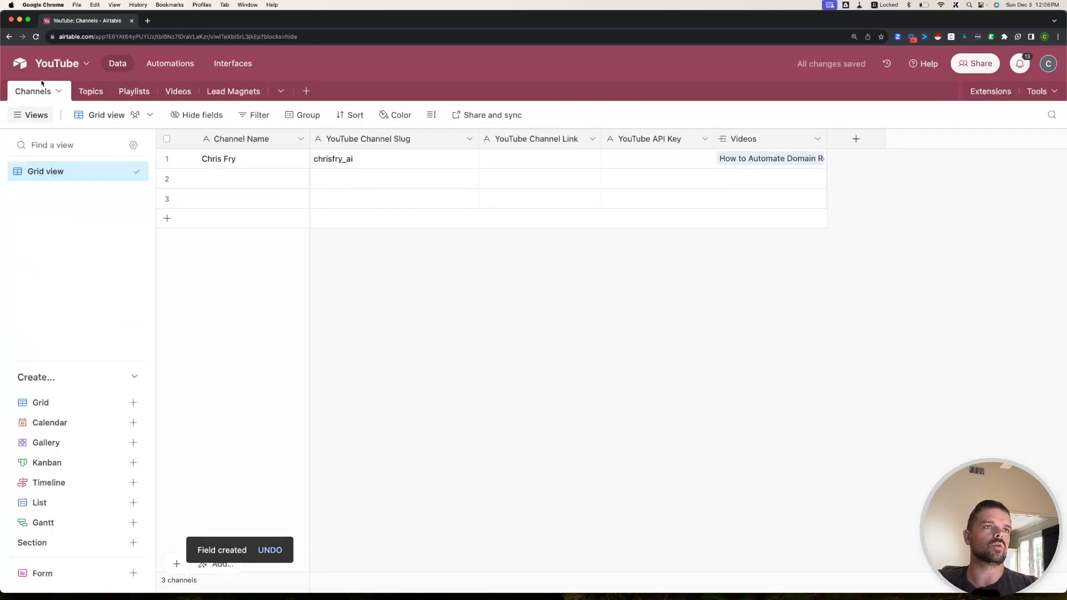
pyautogui.click(53, 368)
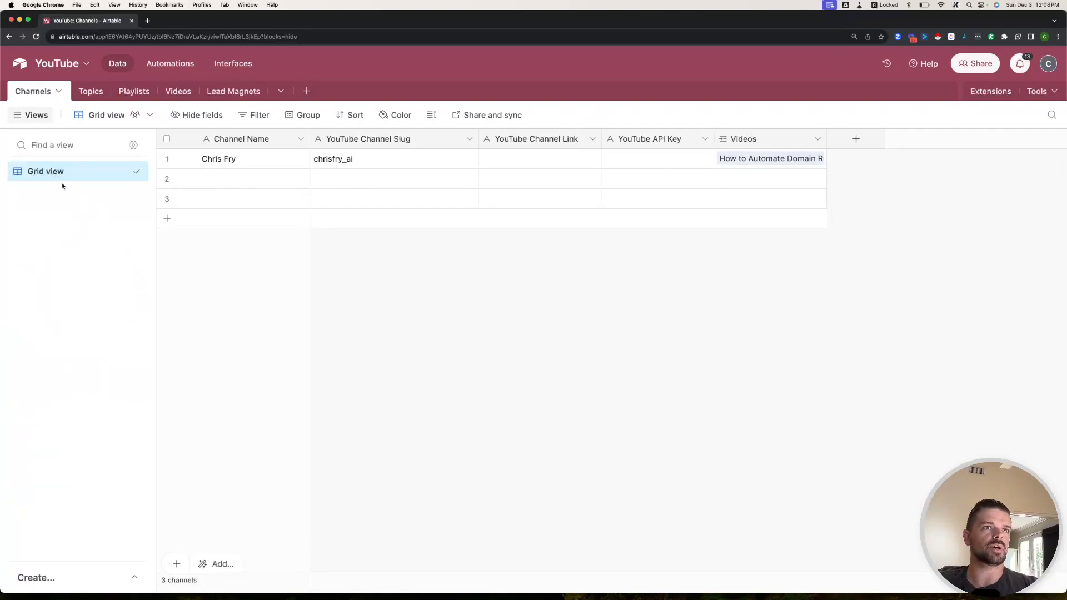
pyautogui.click(72, 588)
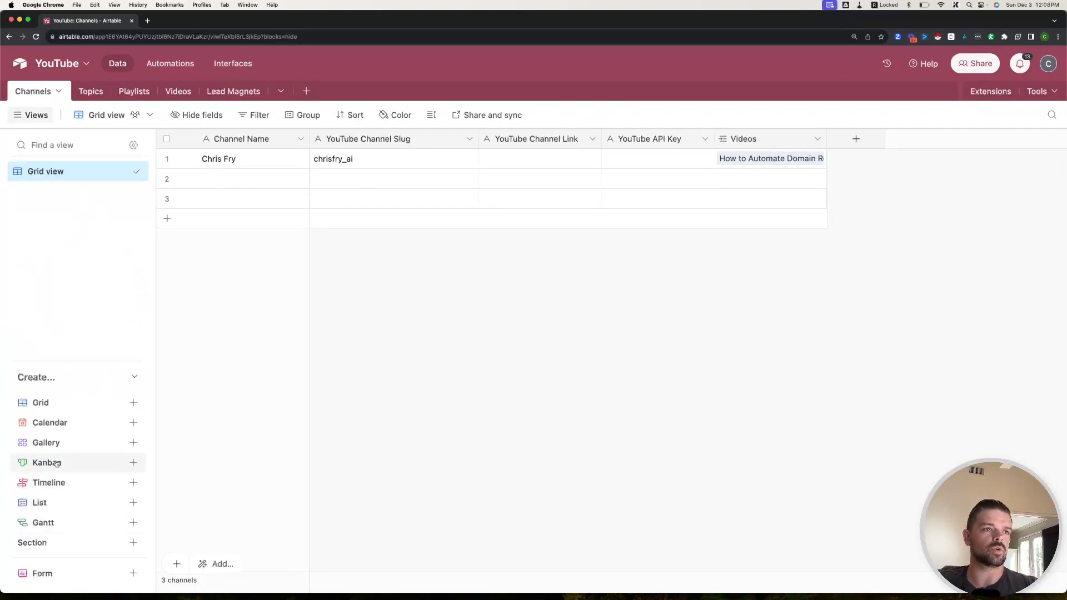
pyautogui.click(54, 542)
pyautogui.write('Organization')
pyautogui.press('Return')
# - Duplicate the Channels table's Grid view, move the copy into the Organization section and name it Google Drive
pyautogui.click(123, 212)
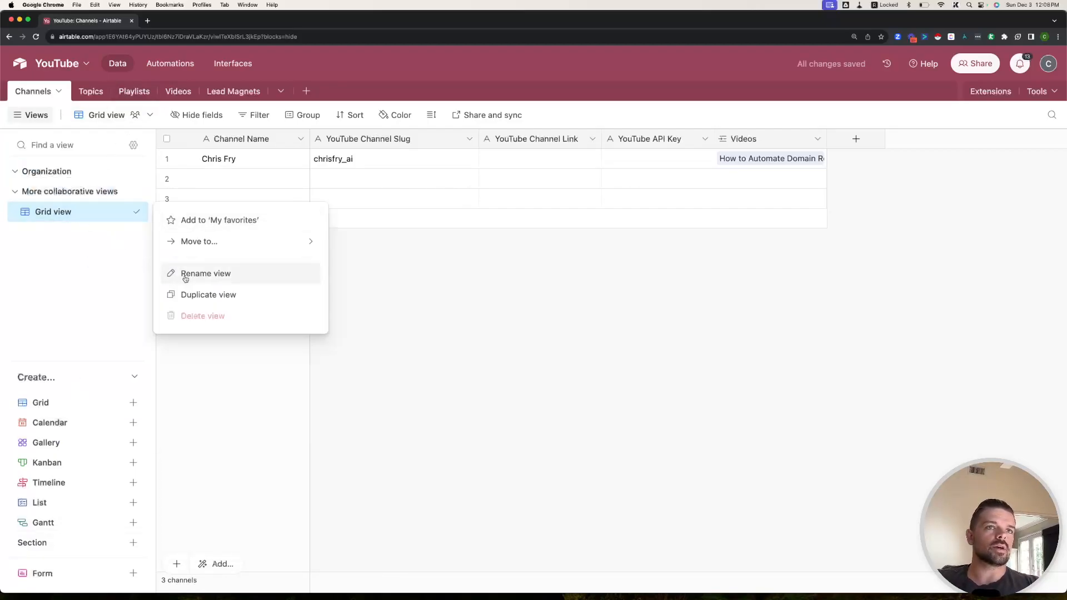
pyautogui.click(206, 293)
pyautogui.moveTo(107, 231); pyautogui.dragTo(110, 178)
pyautogui.write('Google Drive')
pyautogui.press('Return')
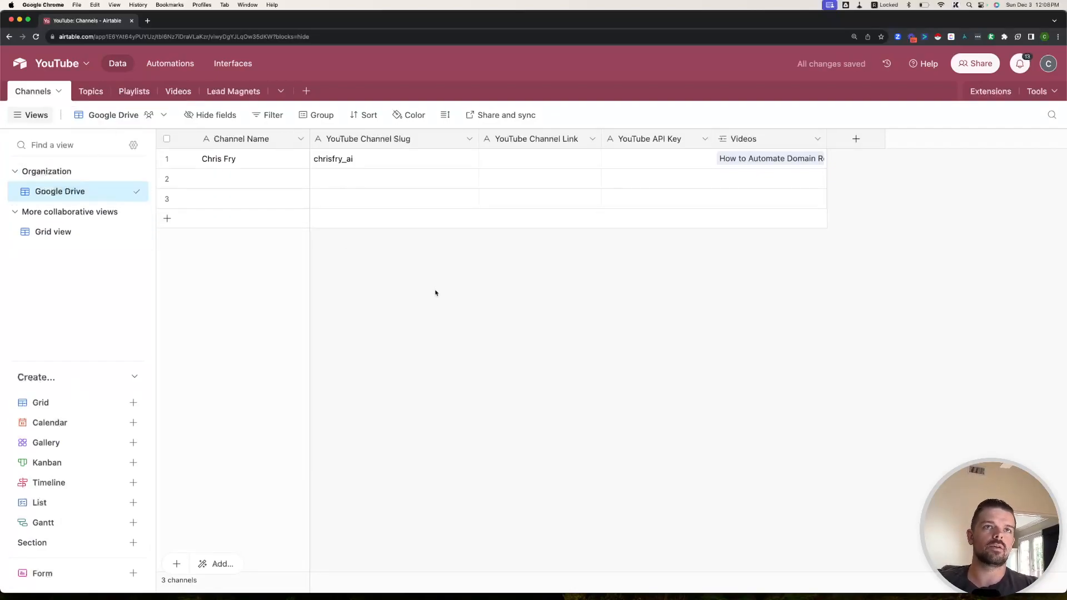
# - Hide every field except Channel Name in the Channels table's Google Drive view
pyautogui.click(213, 116)
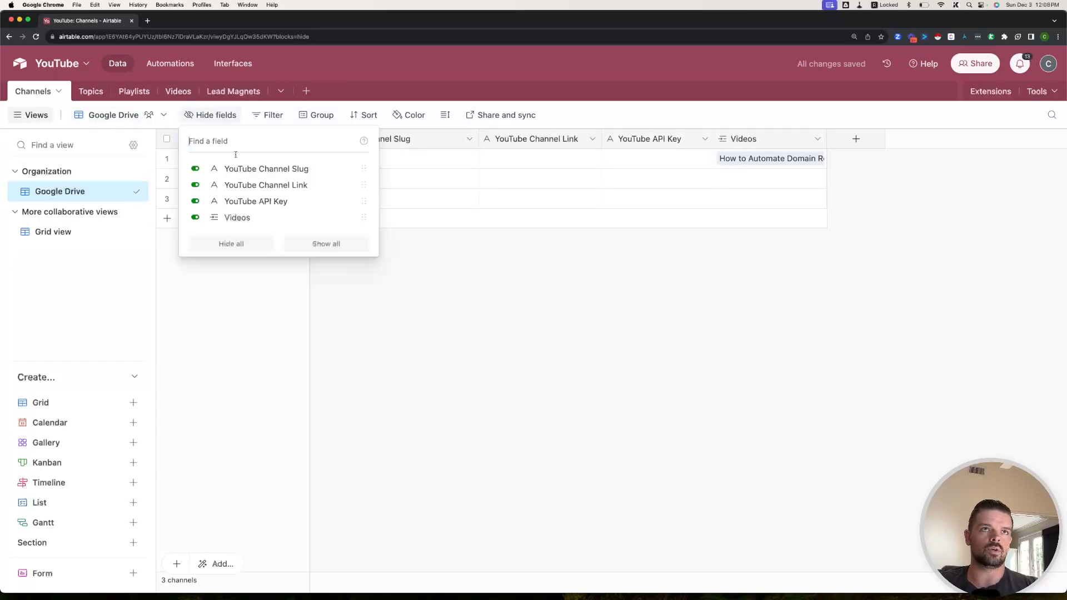
pyautogui.click(241, 247)
pyautogui.click(395, 314)
# - Add a single line text field named Google Drive Folder ID to the channels and widen its column to fit the name
pyautogui.click(339, 139)
pyautogui.write('Goolge D')
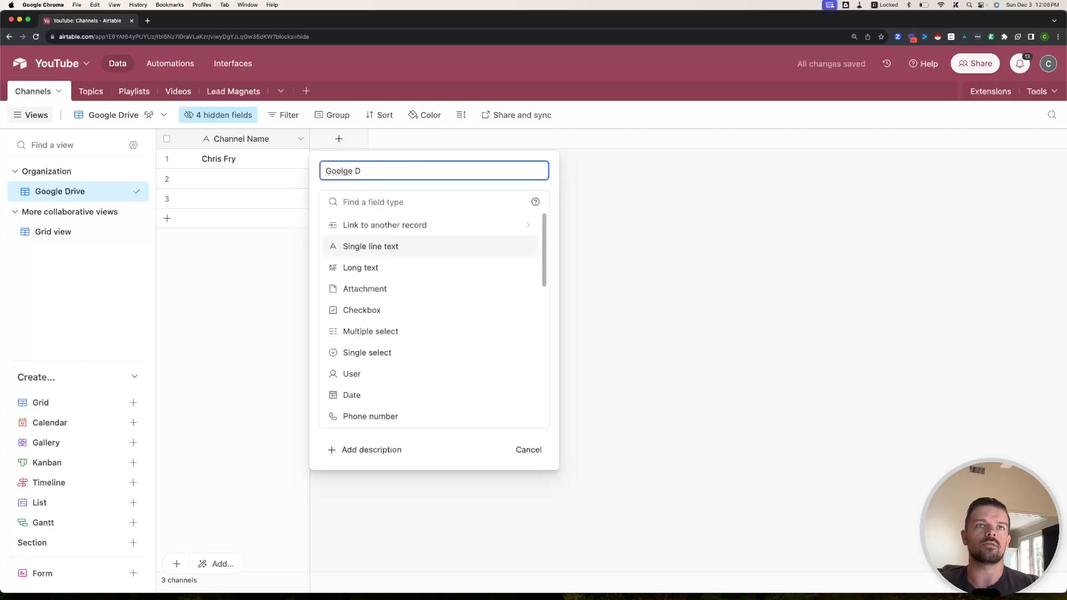
pyautogui.write('le Drive Flder ')
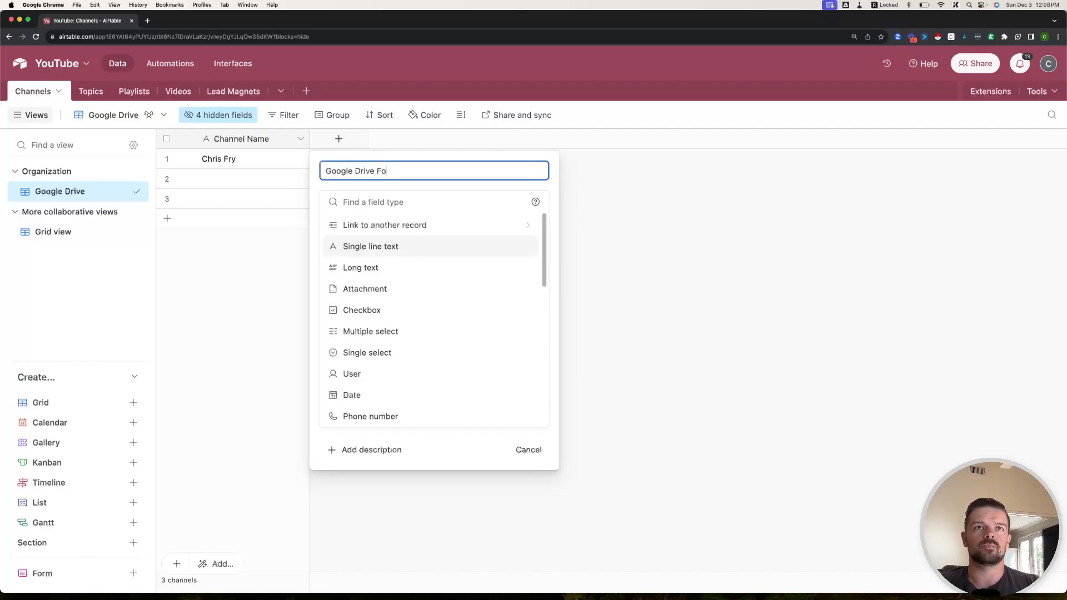
pyautogui.write('ID')
pyautogui.press('Return')
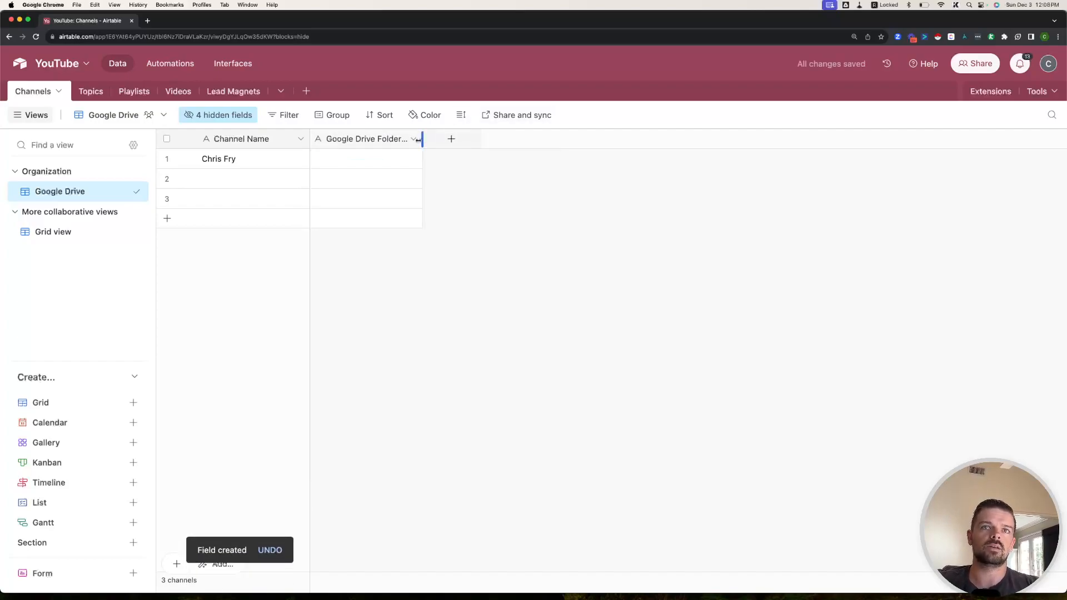
pyautogui.moveTo(486, 138); pyautogui.dragTo(442, 138)
pyautogui.click(461, 138)
pyautogui.write('Google Drive')
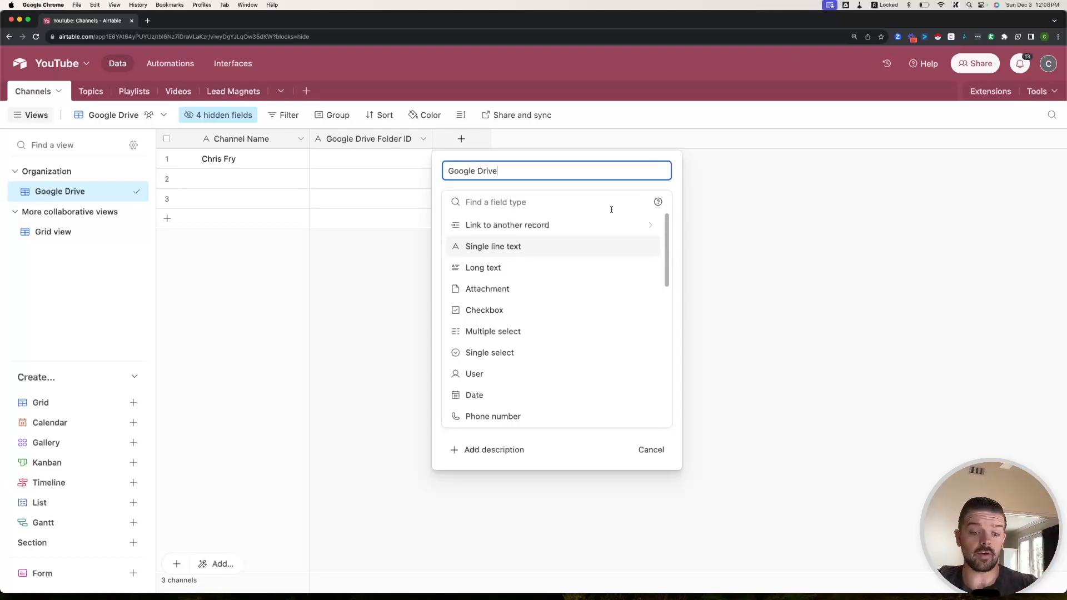
pyautogui.click(759, 254)
pyautogui.click(617, 343)
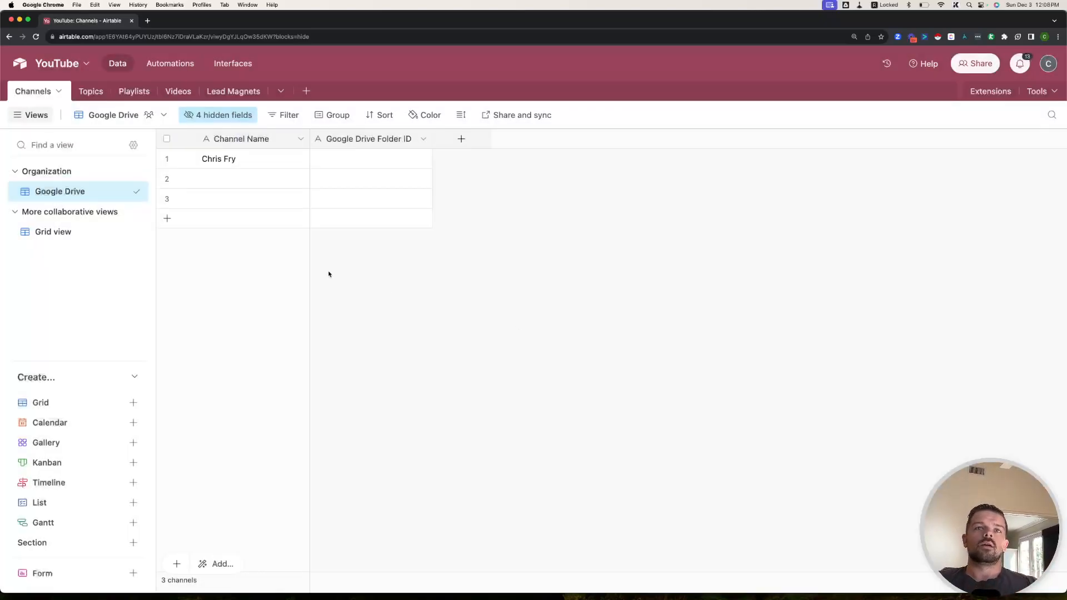
# - Widen the Google Drive Folder ID column further in the Channels table
pyautogui.moveTo(433, 136); pyautogui.dragTo(467, 136)
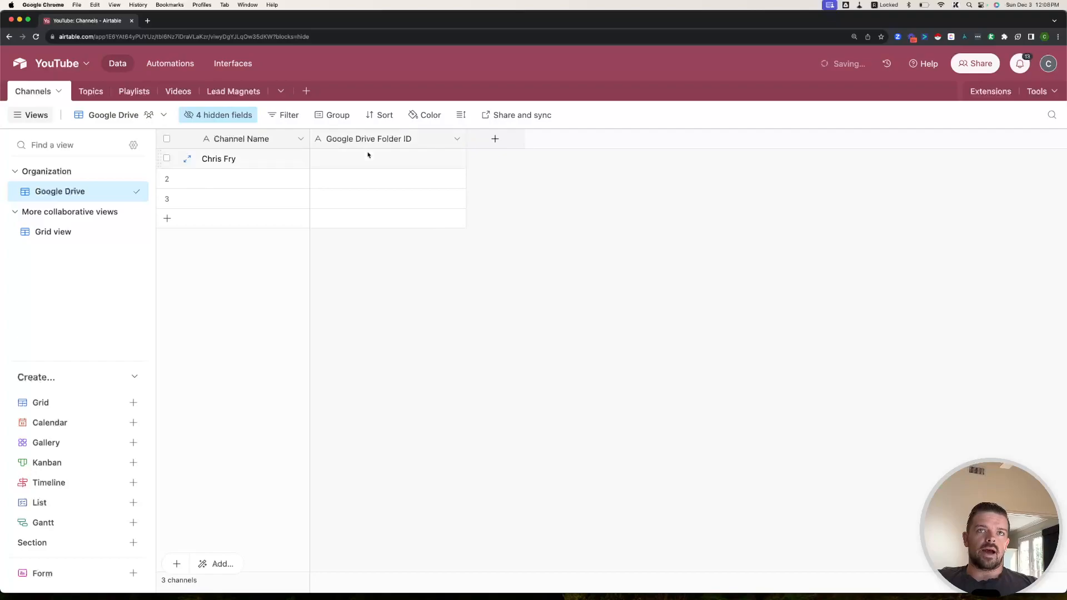
pyautogui.moveTo(372, 158); pyautogui.dragTo(367, 199)
pyautogui.click(605, 174)
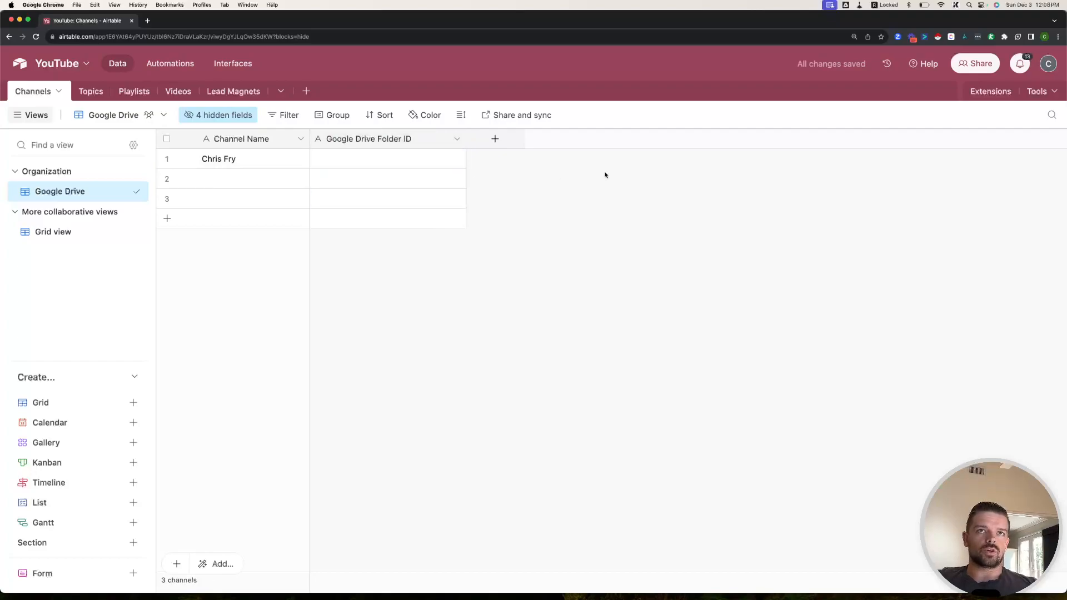
# - Return to the Videos table, collapse the view creation list and look through the Video Ideas view's titles and phases
pyautogui.click(177, 92)
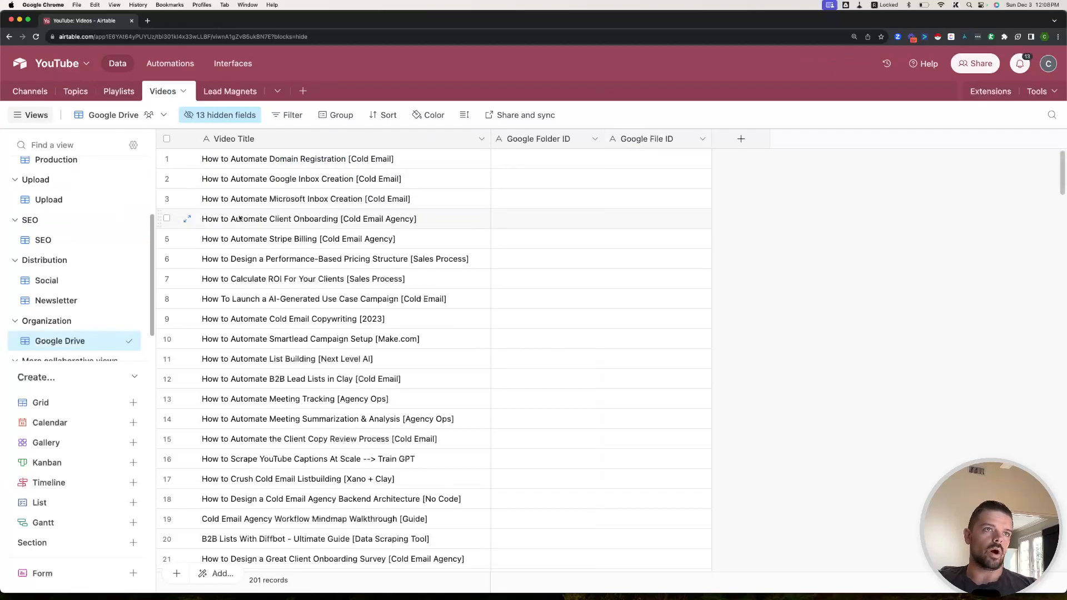
pyautogui.scroll(3, 114, 231)
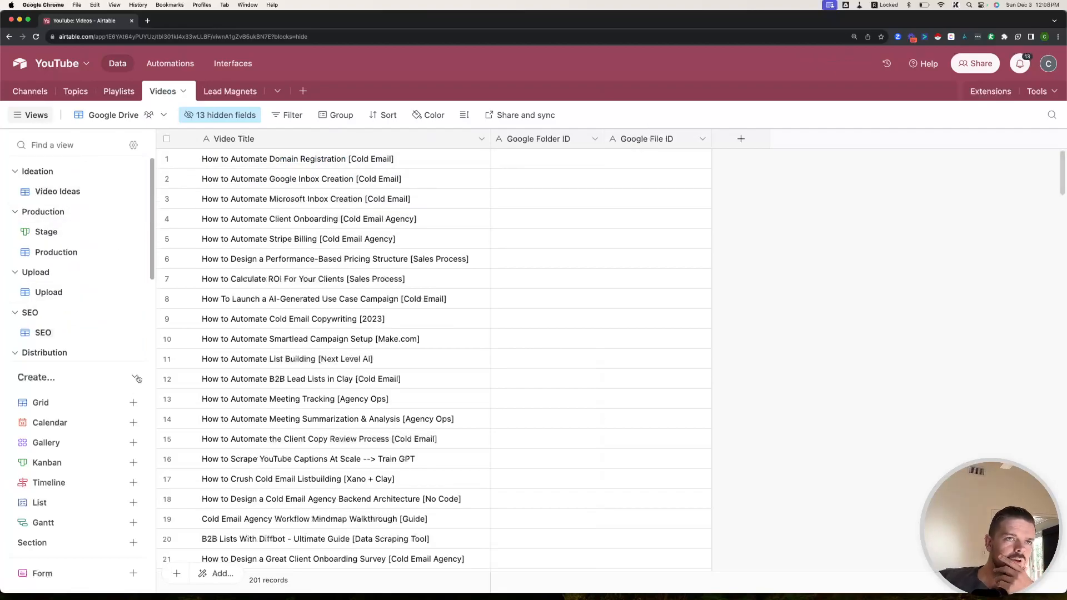
pyautogui.click(137, 377)
pyautogui.click(66, 191)
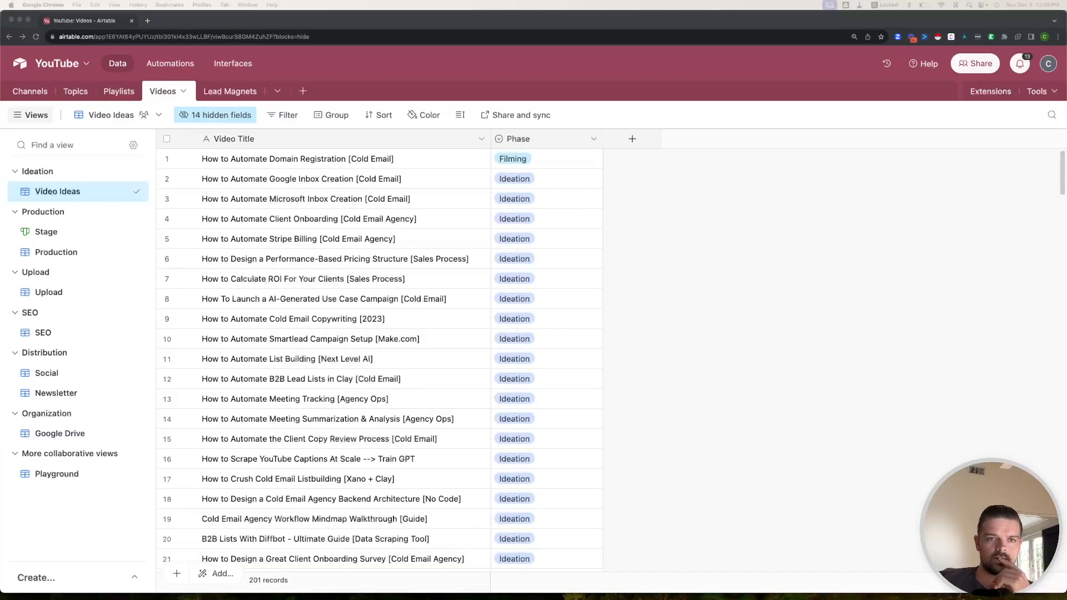
pyautogui.scroll(-2, 360, 309)
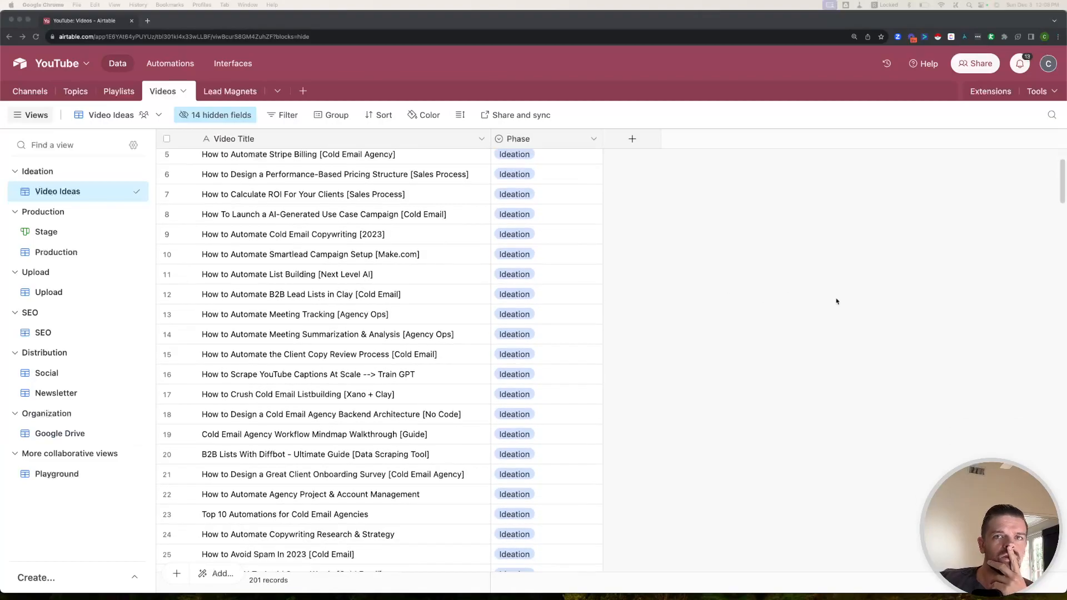
pyautogui.click(836, 300)
pyautogui.scroll(2, 364, 285)
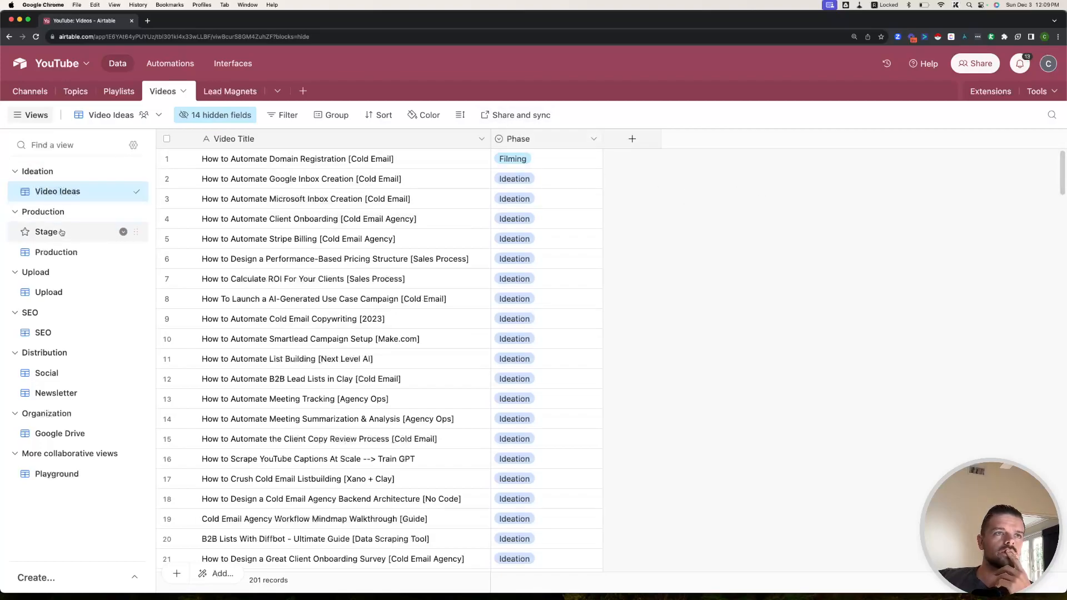
# - Add a single line text field named Google Drive URL to the Videos table's Google Drive view
pyautogui.click(62, 433)
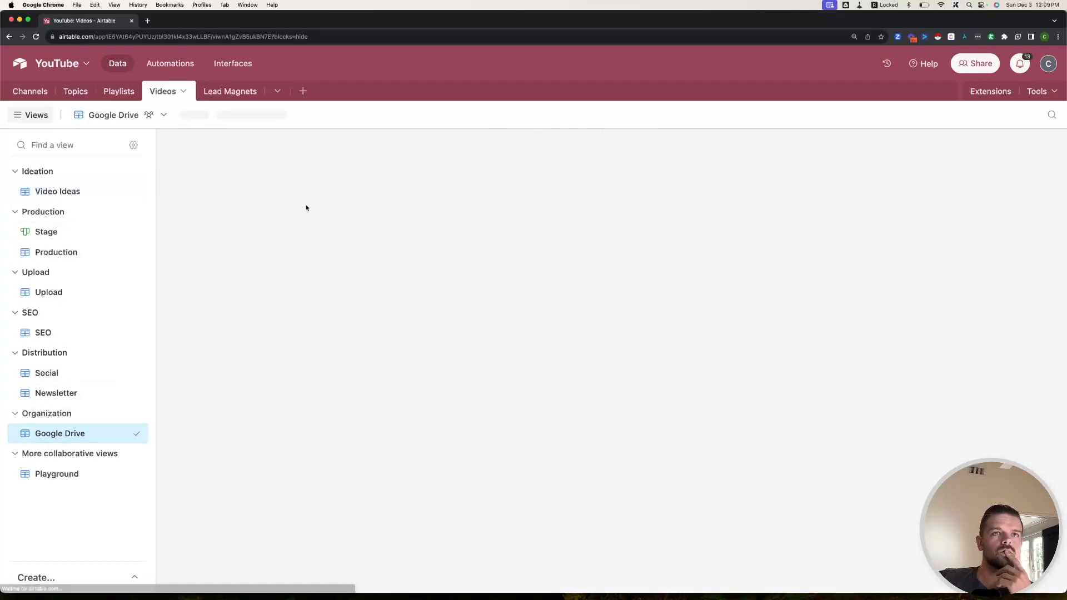
pyautogui.click(739, 140)
pyautogui.write('Google Drive URL')
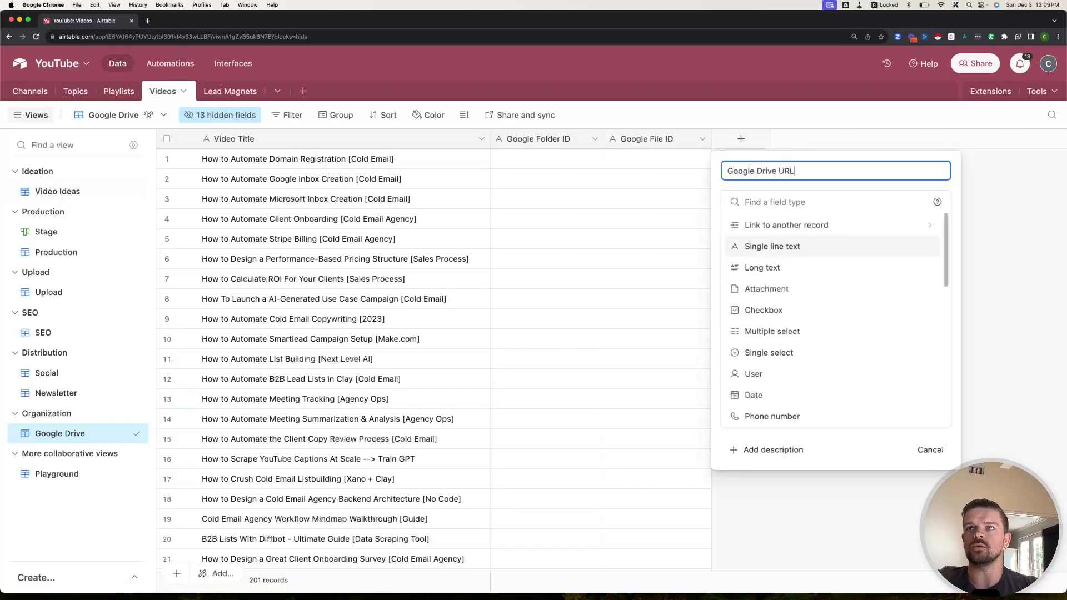
pyautogui.press('Return')
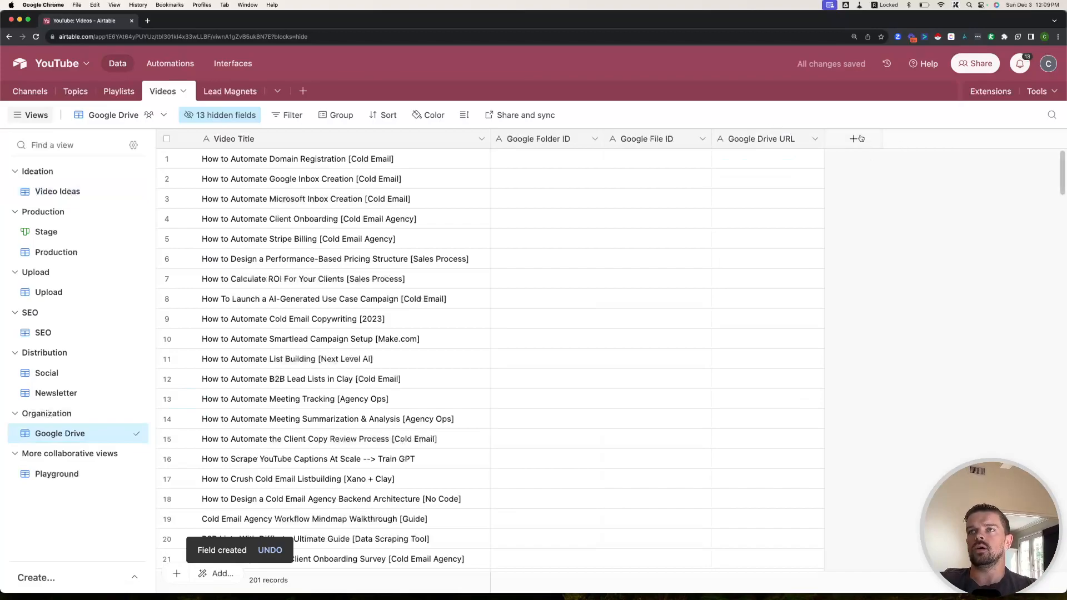
# - Start a new Button field in the Google Drive view and name it Open Drive
pyautogui.click(858, 140)
pyautogui.scroll(-5, 878, 333)
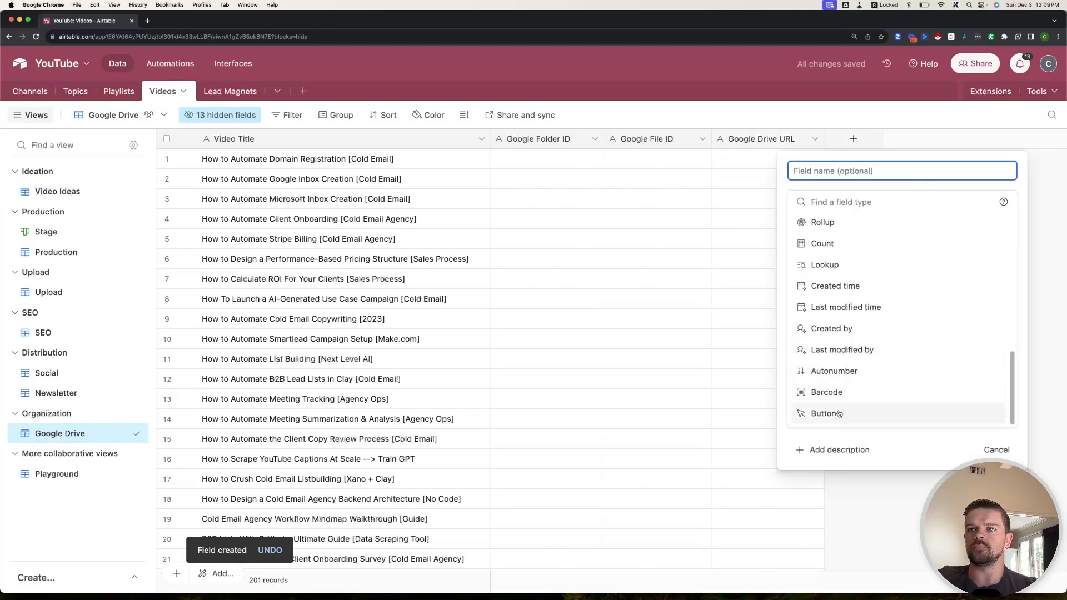
pyautogui.click(878, 412)
pyautogui.click(838, 177)
pyautogui.write('Op')
pyautogui.write('en G')
pyautogui.press('BackSpace')
pyautogui.write('Dri')
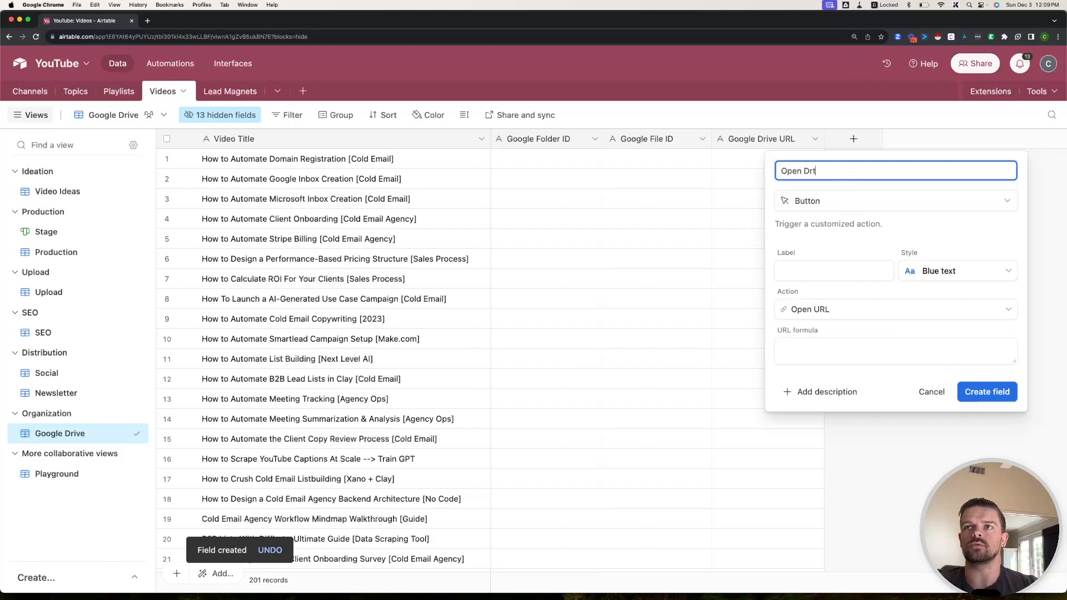
pyautogui.press('BackSpace')
pyautogui.press('BackSpace')
pyautogui.press('BackSpace')
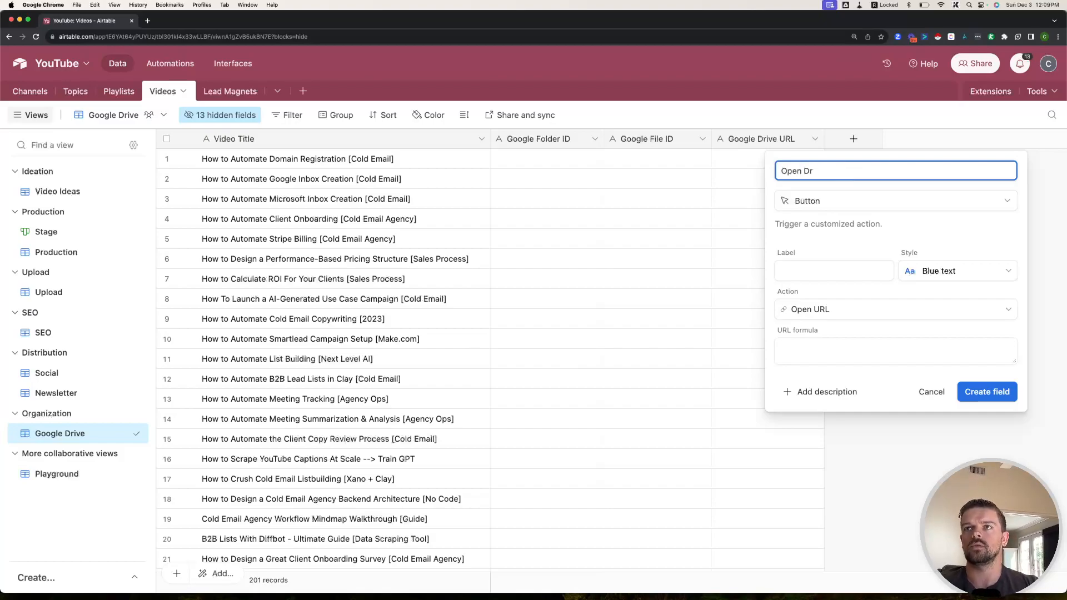
pyautogui.write('ive')
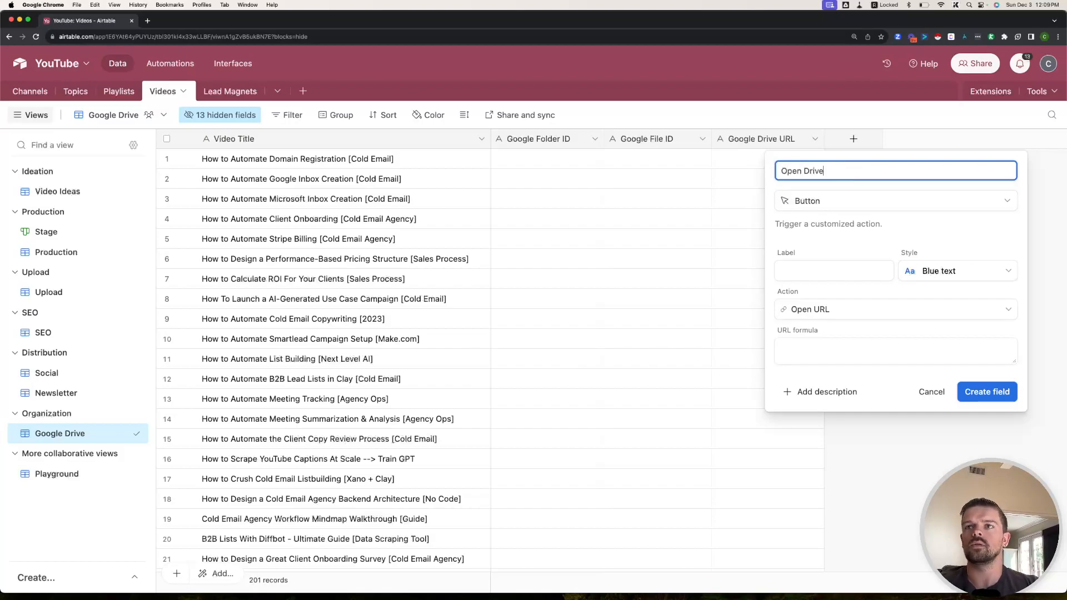
# - Style the Open Drive button as Solid green, label it Open In Drive and keep its action as Open URL
pyautogui.click(943, 278)
pyautogui.click(854, 348)
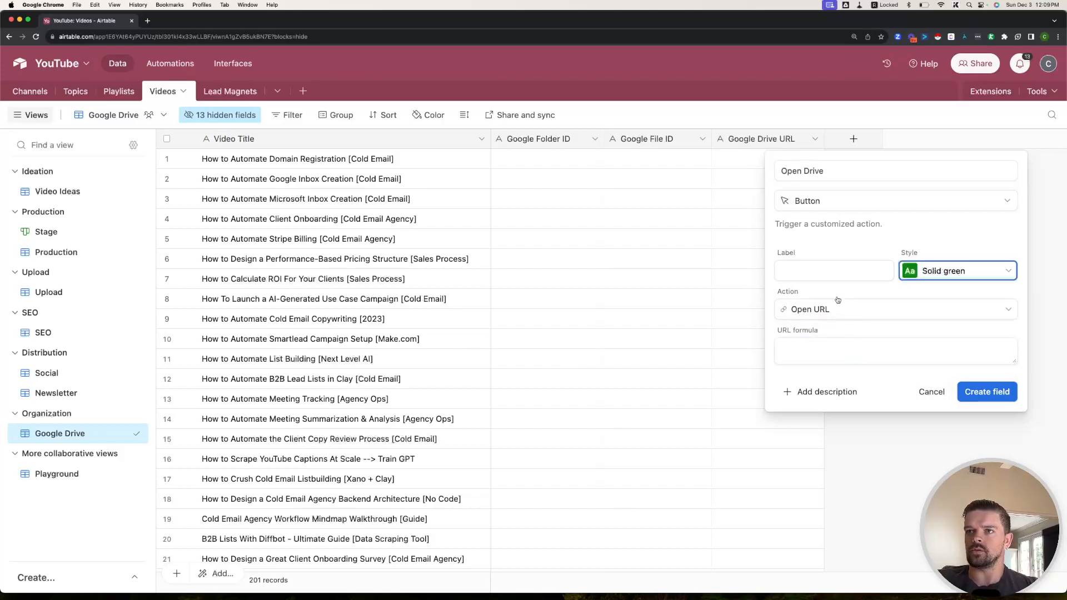
pyautogui.click(801, 277)
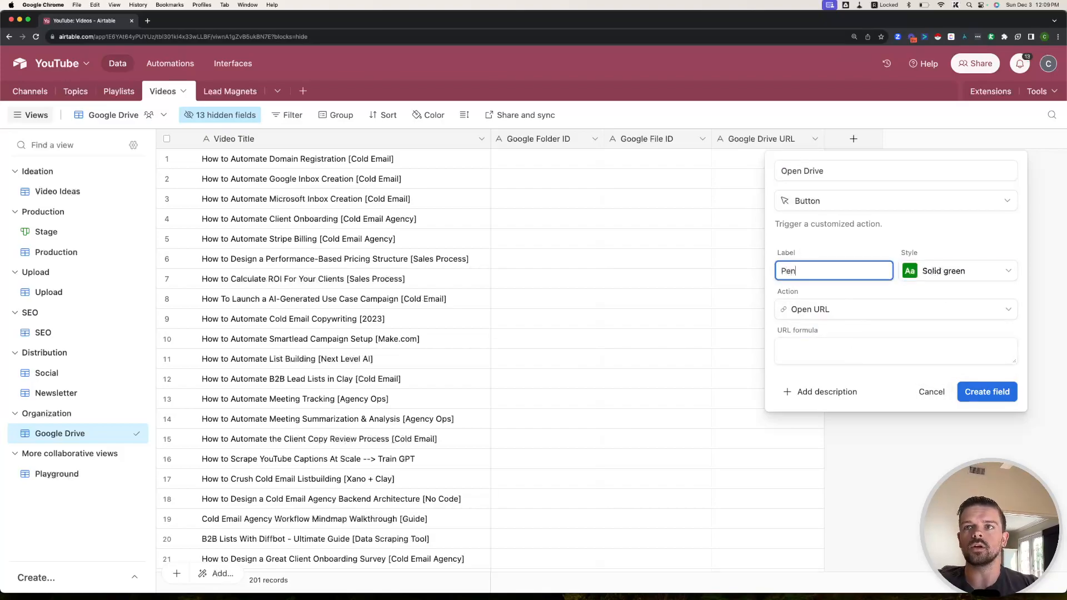
pyautogui.write('Open In Di')
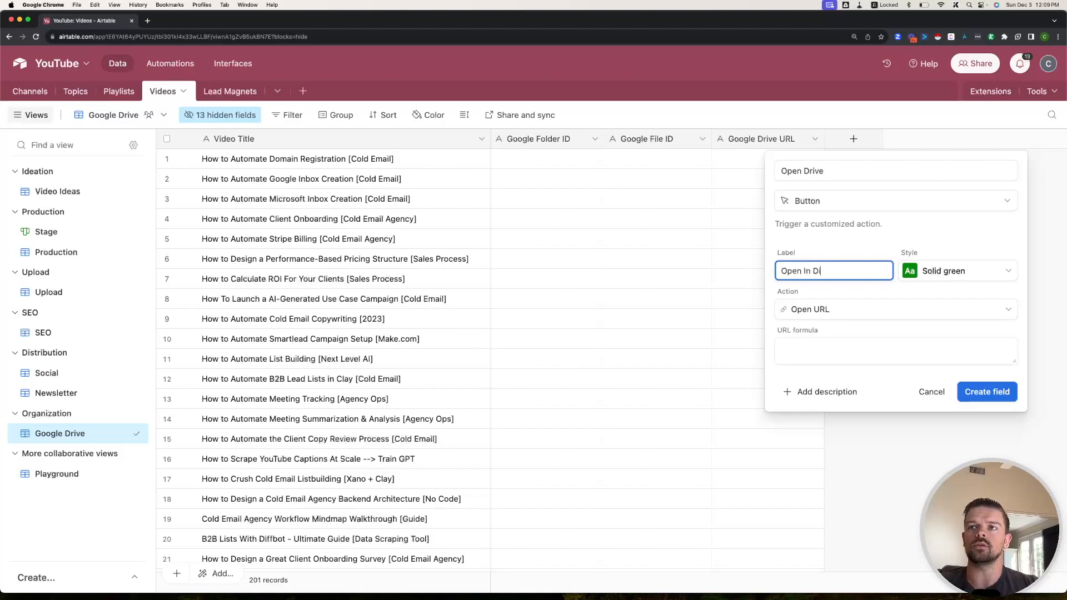
pyautogui.click(808, 311)
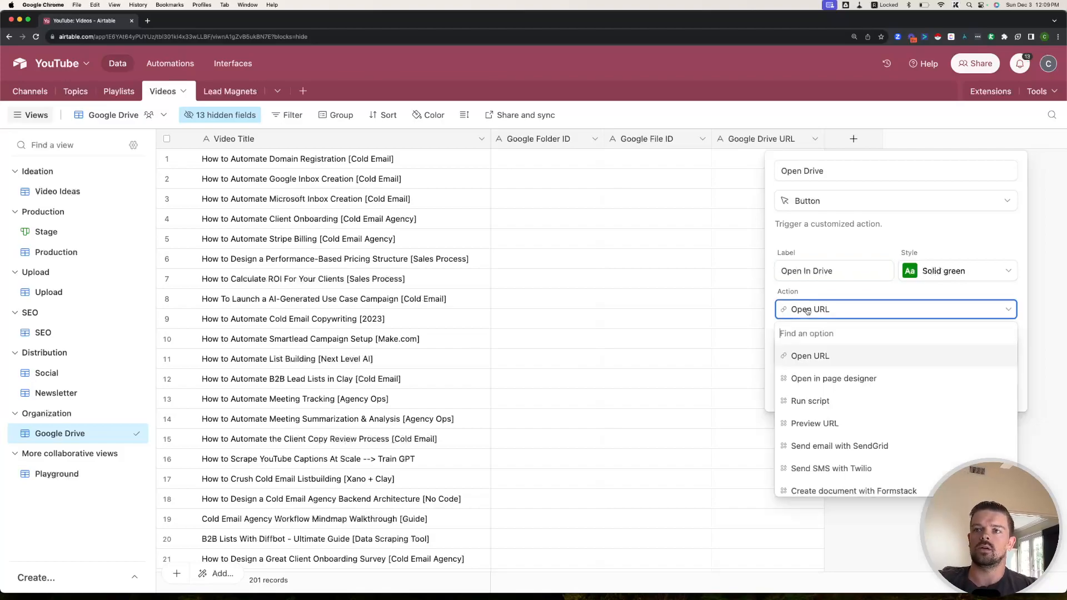
pyautogui.click(813, 347)
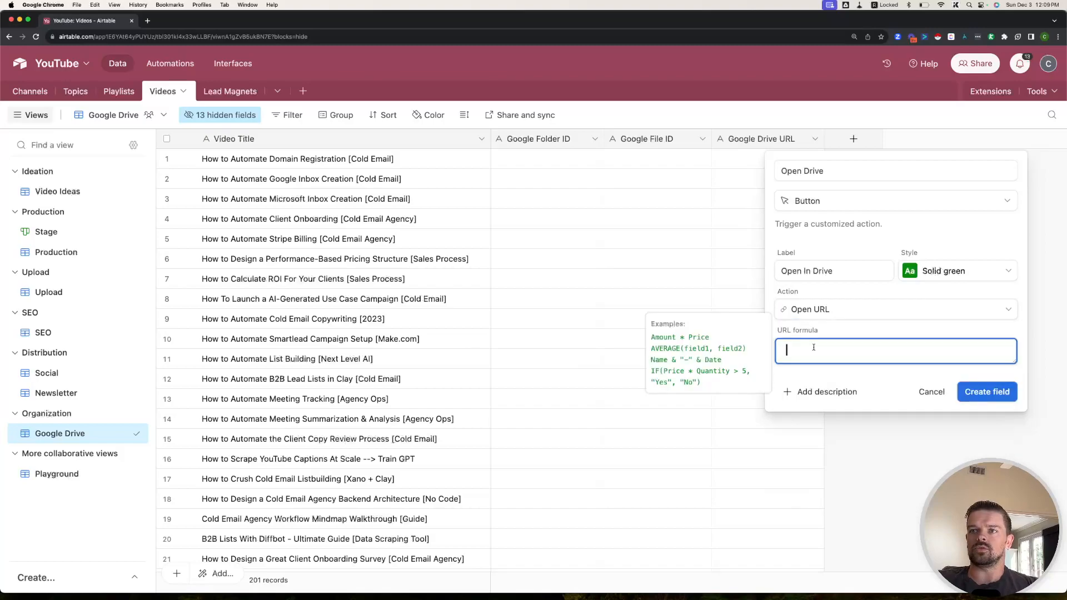
# - Try "google.com" as the Open Drive button's URL formula
pyautogui.write('""')
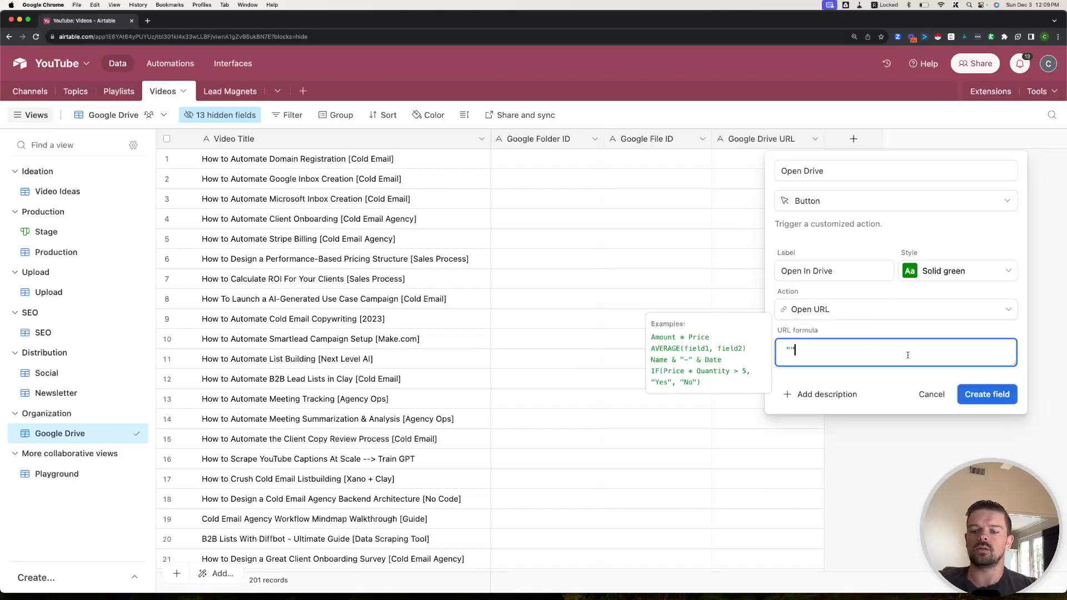
pyautogui.write('google.com')
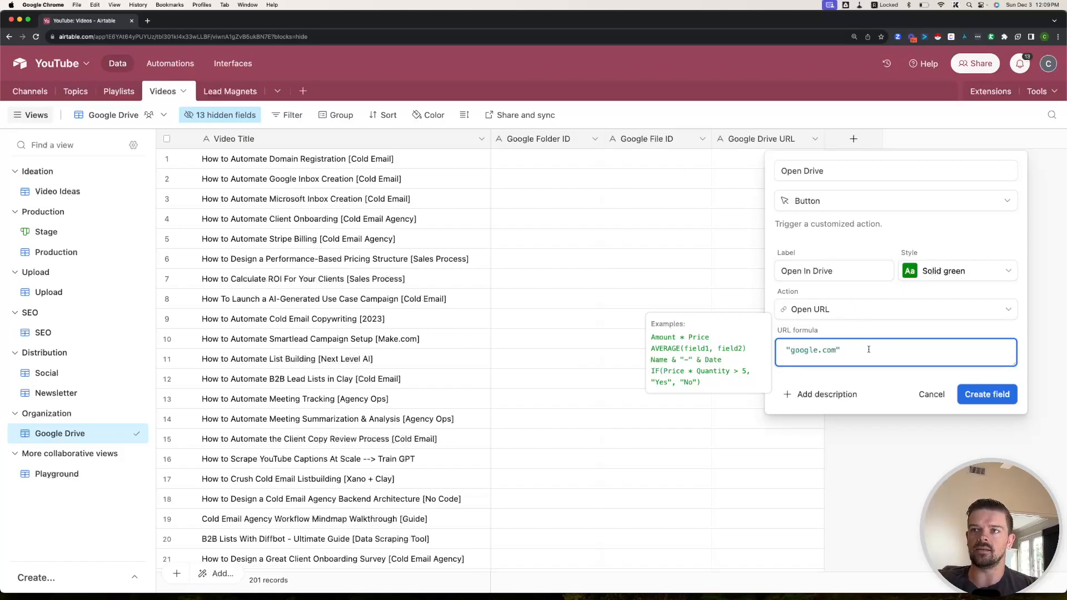
pyautogui.click(852, 351)
pyautogui.tripleClick(825, 351)
# - Set the button's URL formula to ={Google Drive URL} and create the field
pyautogui.write('=')
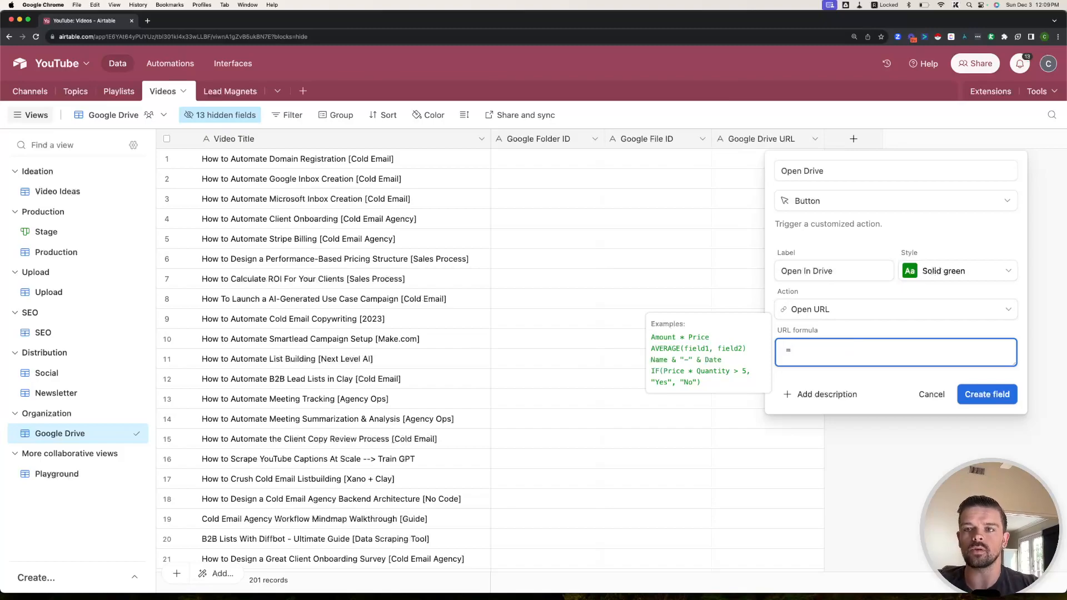
pyautogui.write('{google drive ')
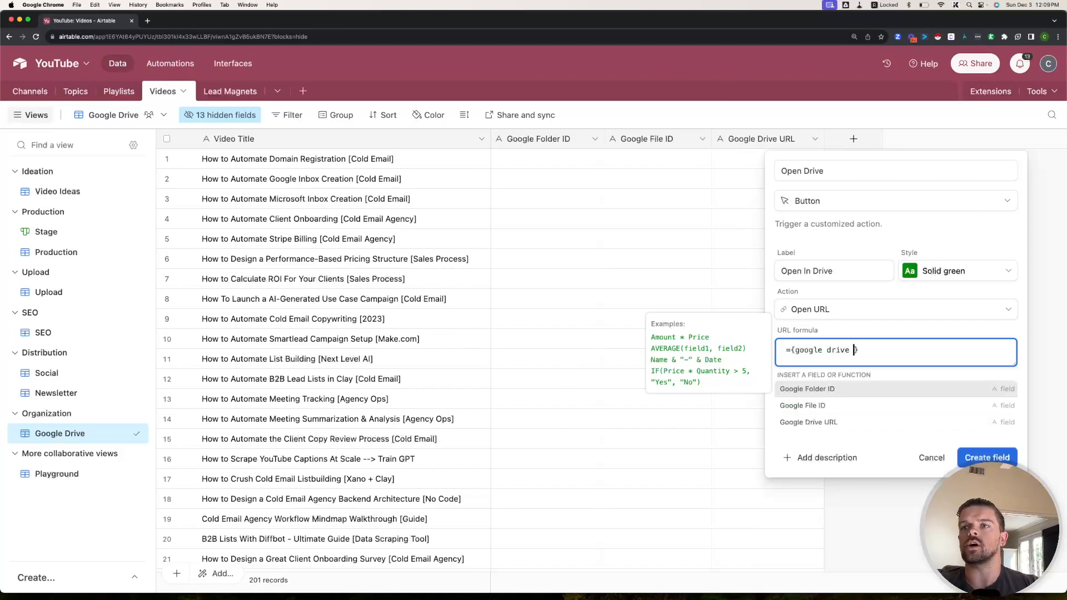
pyautogui.write('ur')
pyautogui.press('Return')
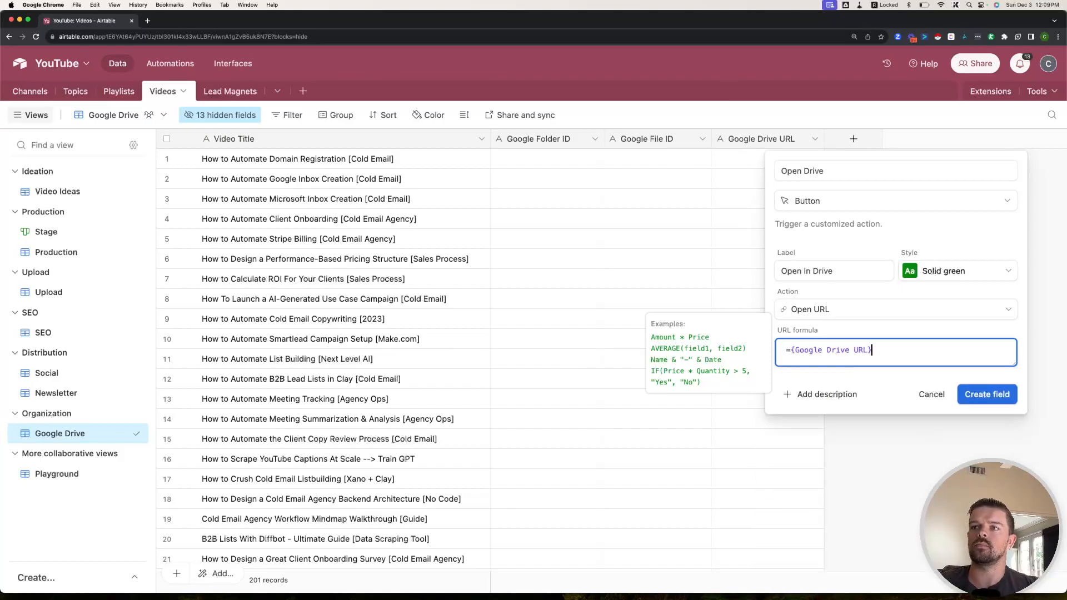
pyautogui.click(995, 395)
# - Enter google.com as the Google Drive URL of the first video, How to Automate Domain Registration [Cold Email]
pyautogui.click(776, 164)
pyautogui.doubleClick(776, 164)
pyautogui.write('googlecomk')
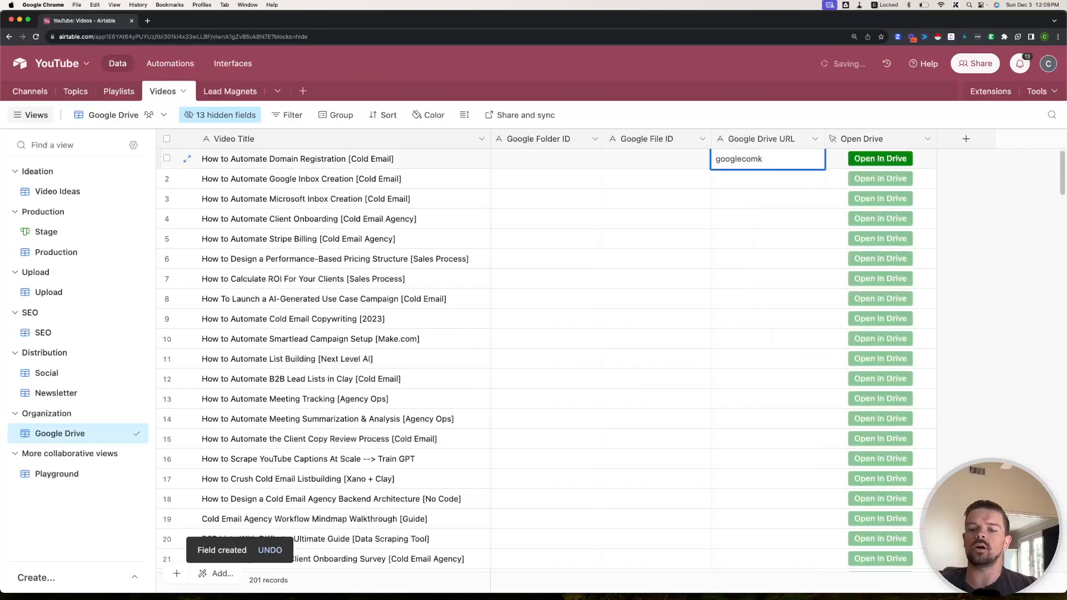
pyautogui.press('Return')
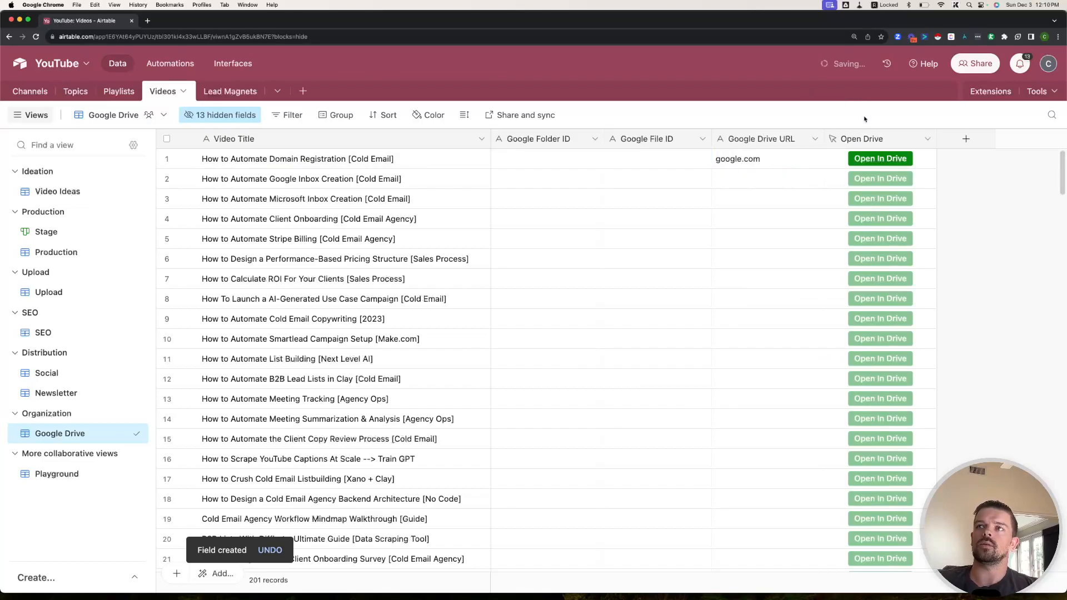
# - Test the first video's Open In Drive button and close the browser pages it opens
pyautogui.click(880, 159)
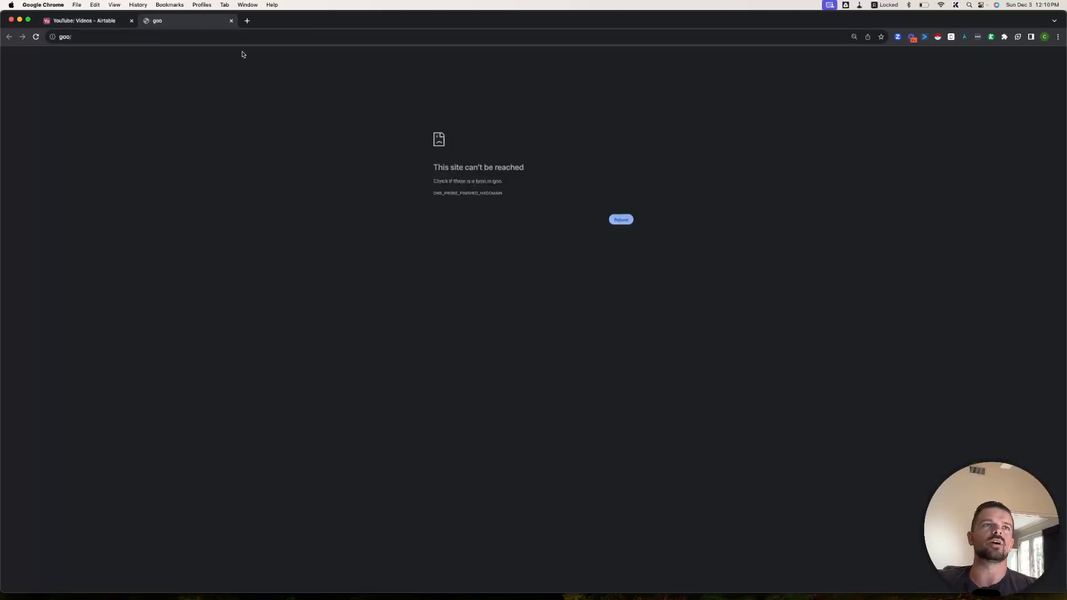
pyautogui.click(100, 37)
pyautogui.click(95, 21)
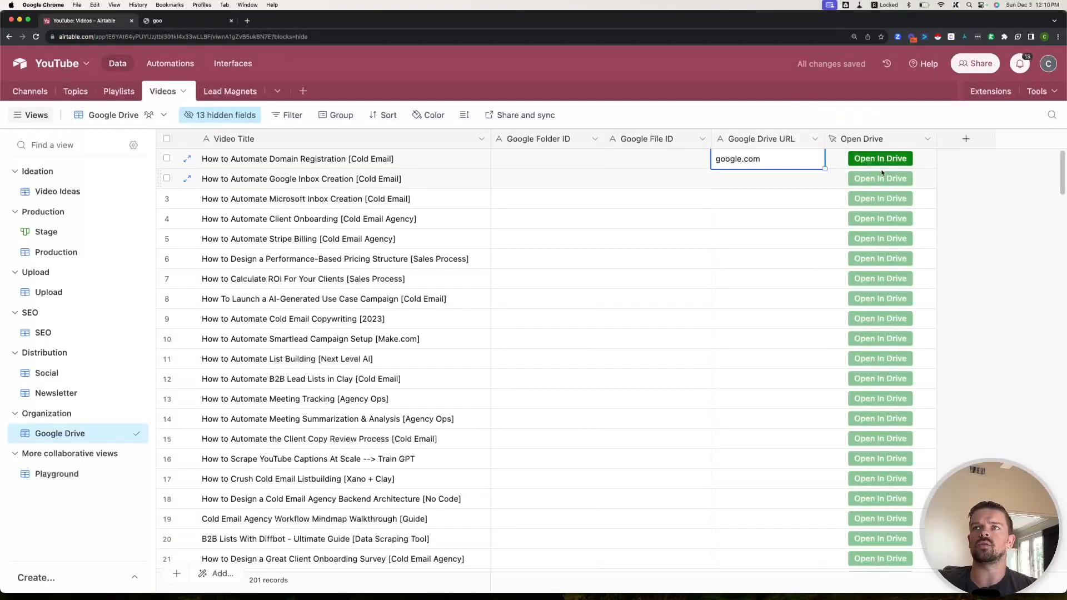
pyautogui.click(880, 159)
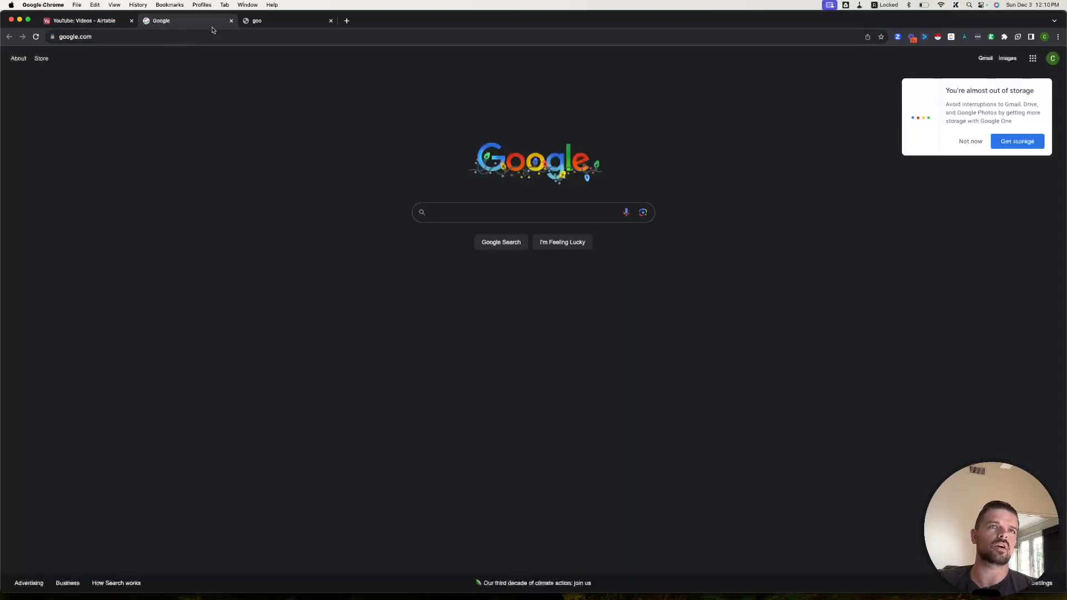
pyautogui.click(230, 21)
pyautogui.click(230, 21)
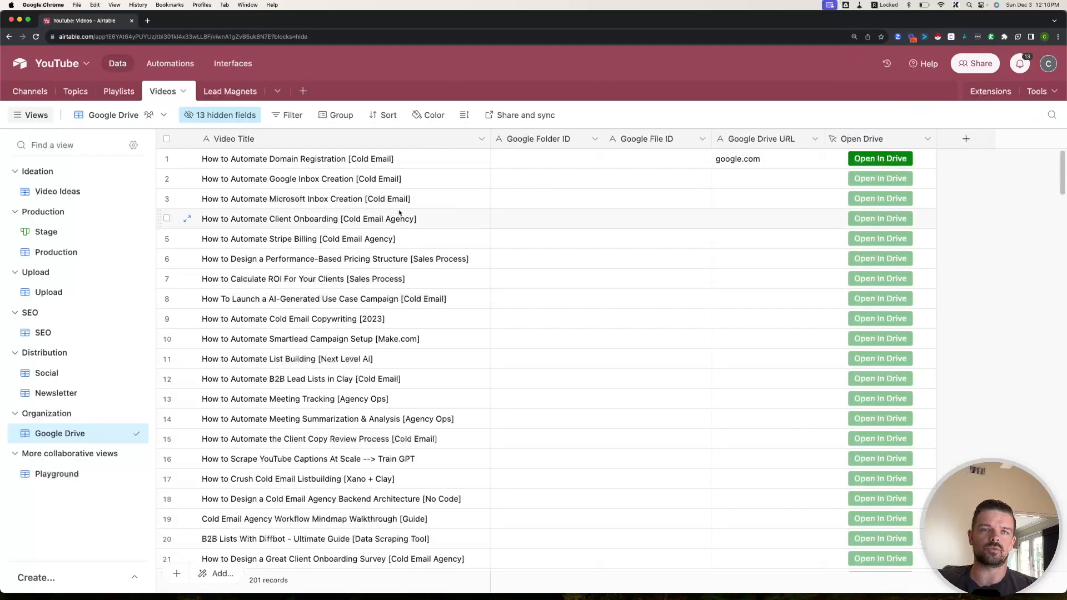
# - Clear the test address from the first video's Google Drive URL cell
pyautogui.doubleClick(878, 139)
pyautogui.click(839, 127)
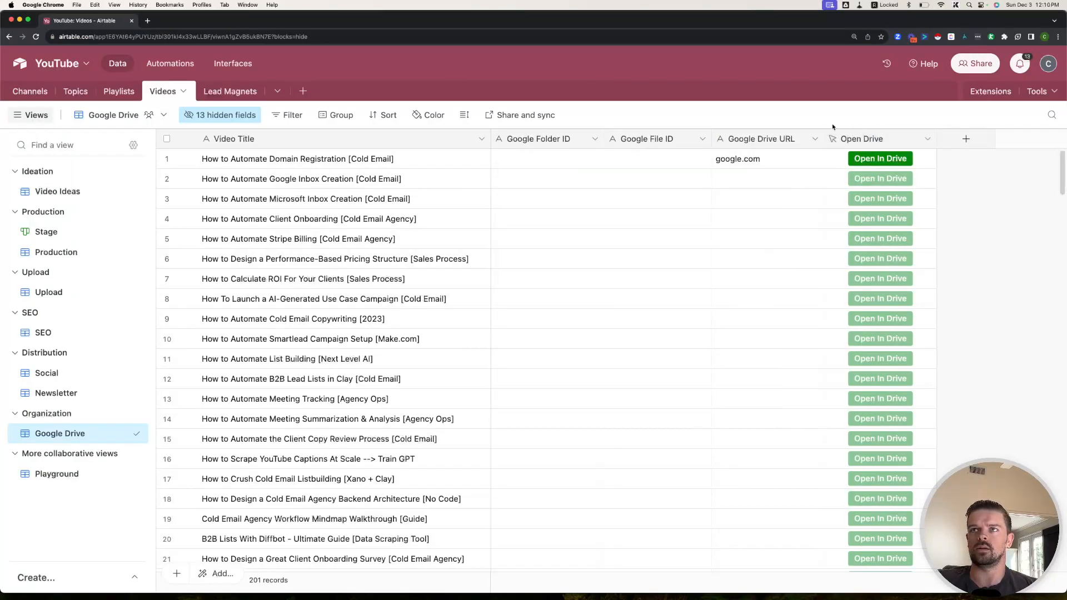
pyautogui.click(744, 159)
pyautogui.press('Delete')
pyautogui.click(668, 119)
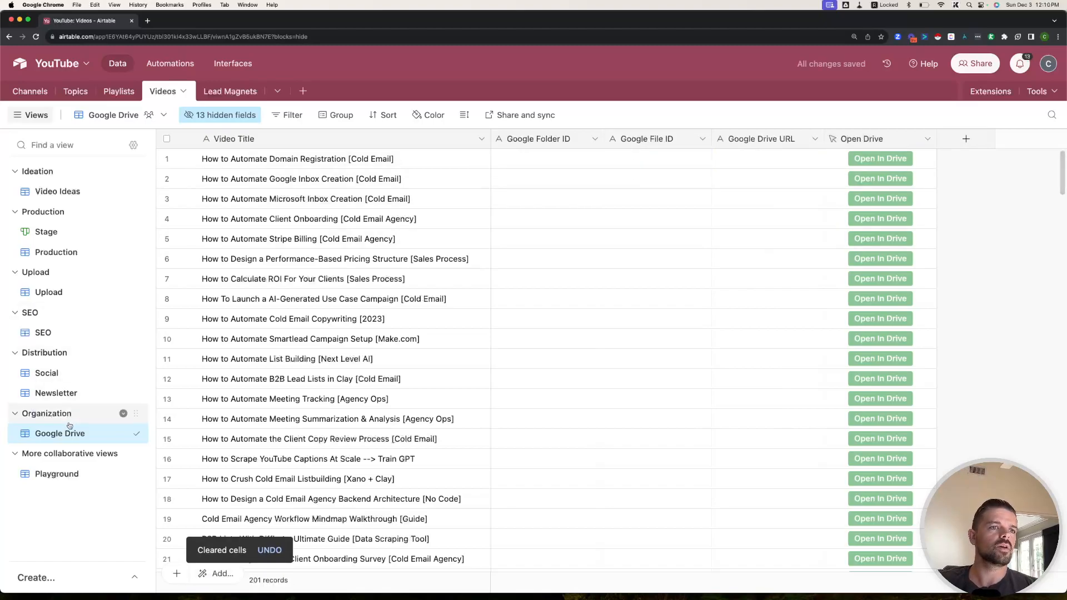
# - On the Stage Kanban board, move the How to Automate Domain Registration card from Filming to Uploaded
pyautogui.click(58, 191)
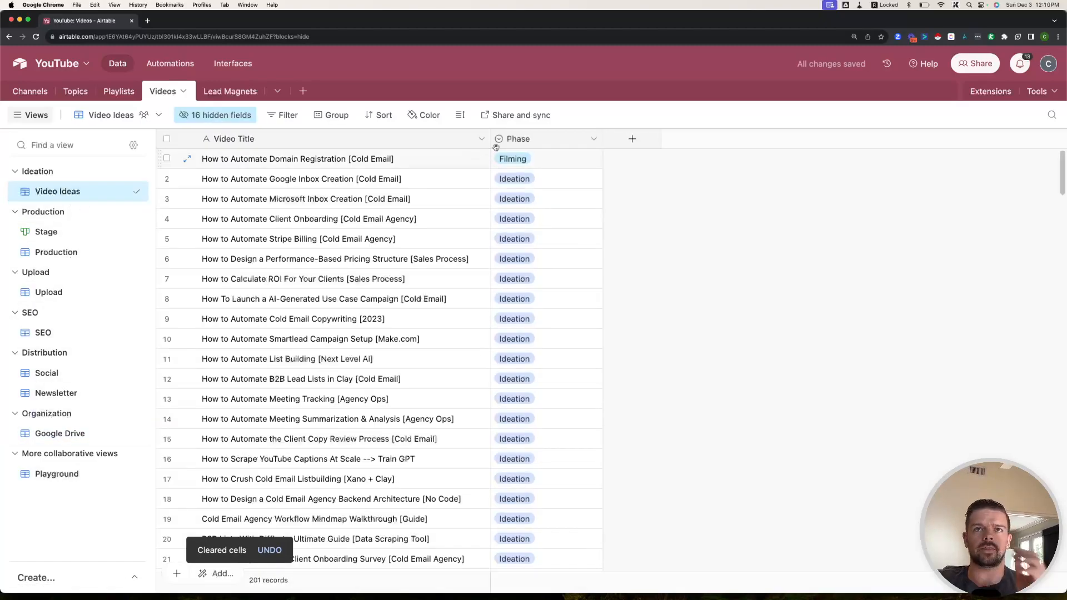
pyautogui.click(46, 232)
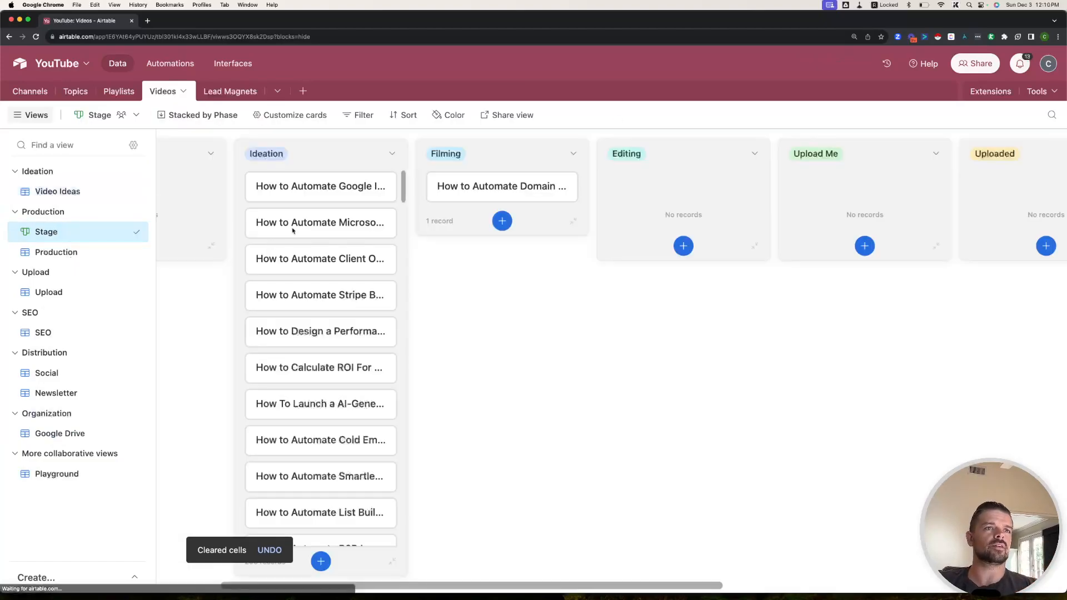
pyautogui.moveTo(502, 186); pyautogui.dragTo(987, 189)
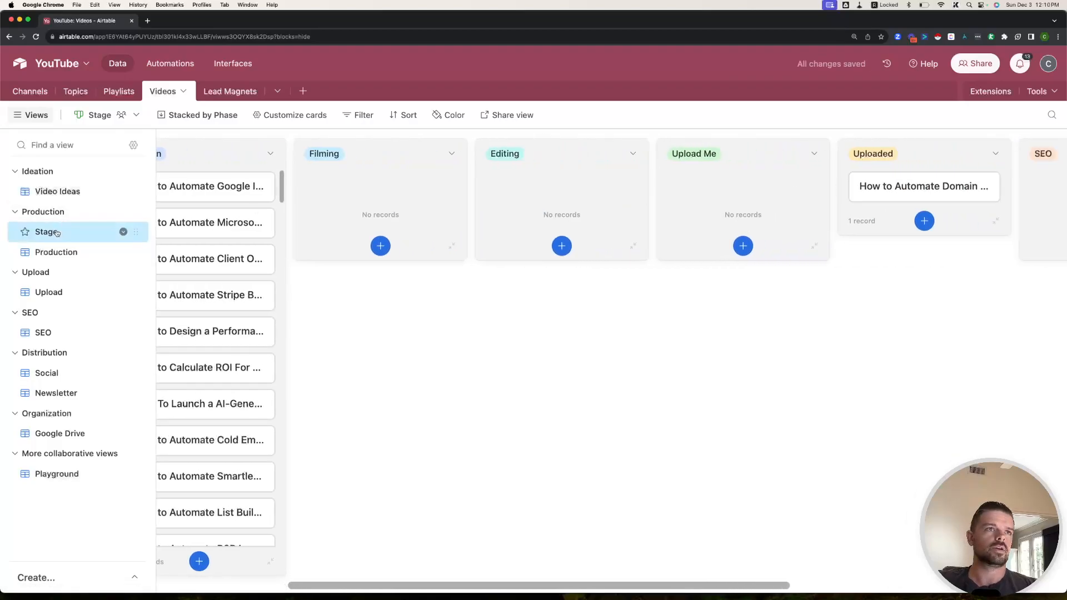
# - Look over the Stage board's phase columns and check the video phases in the Video Ideas view
pyautogui.press('super+minus')
pyautogui.press('super+minus')
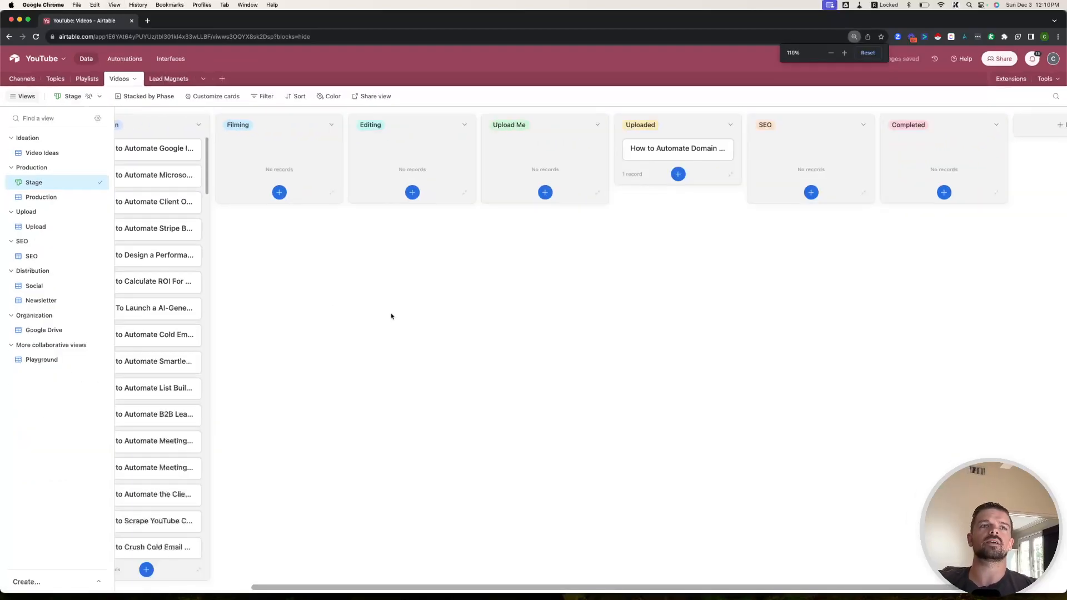
pyautogui.hscroll(-3, 361, 305)
pyautogui.scroll(-10, 326, 298)
pyautogui.scroll(10, 300, 280)
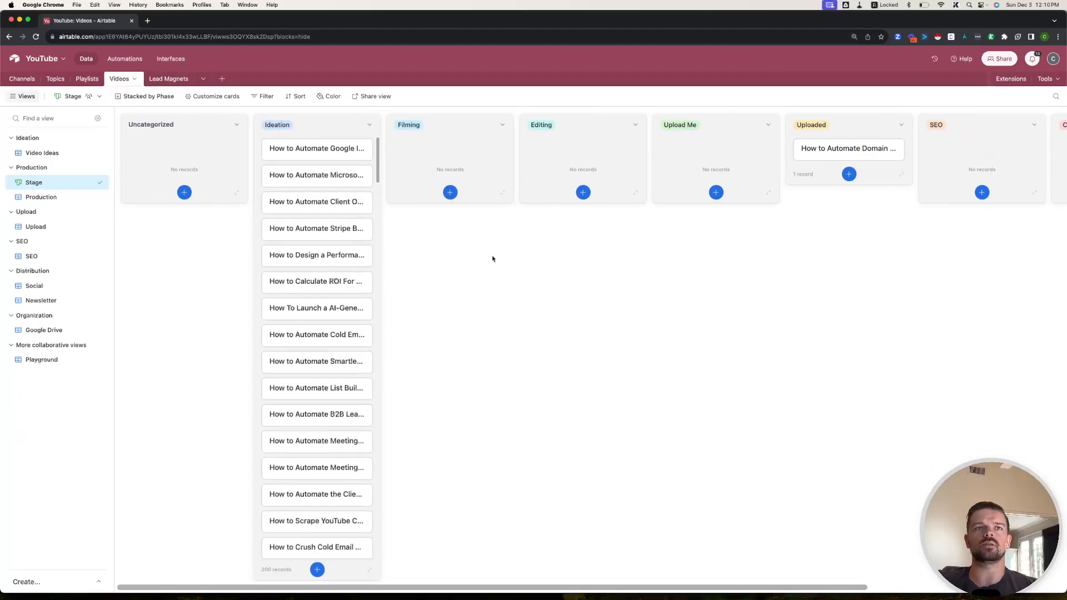
pyautogui.click(42, 153)
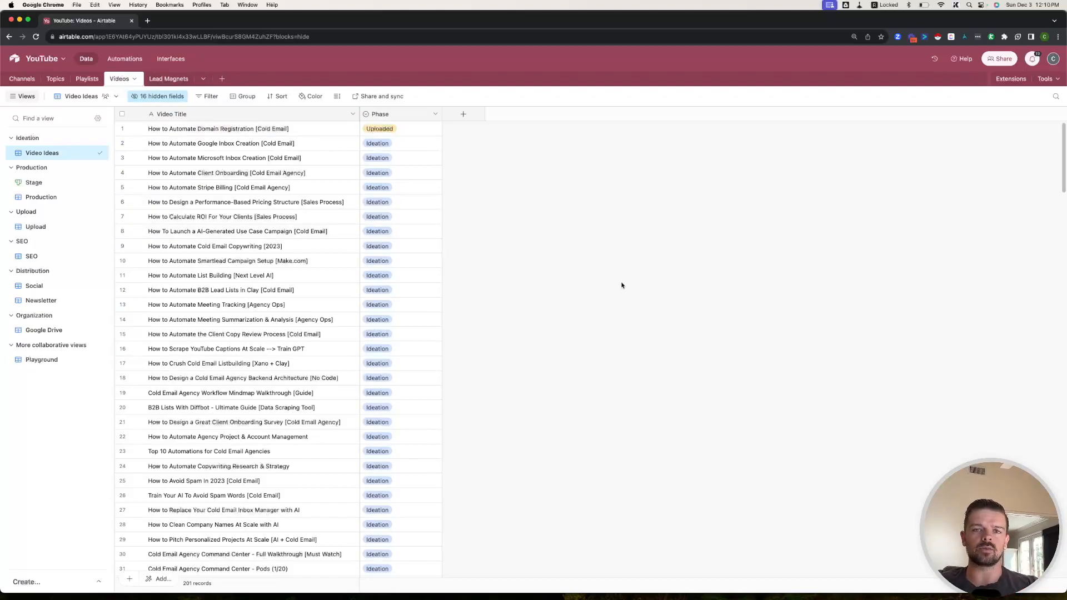
pyautogui.moveTo(232, 22); pyautogui.dragTo(231, 25)
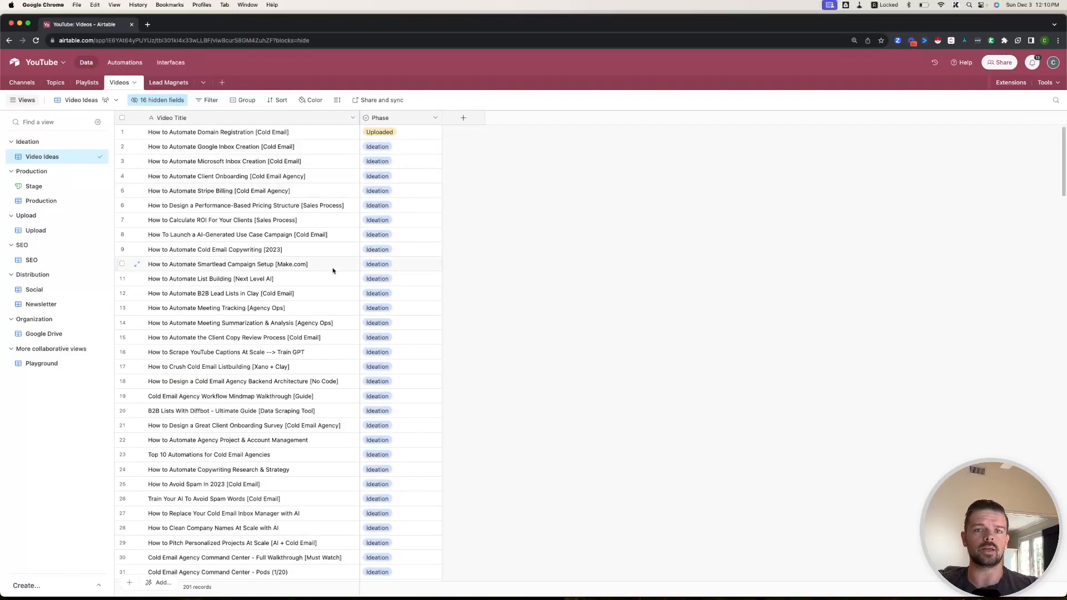